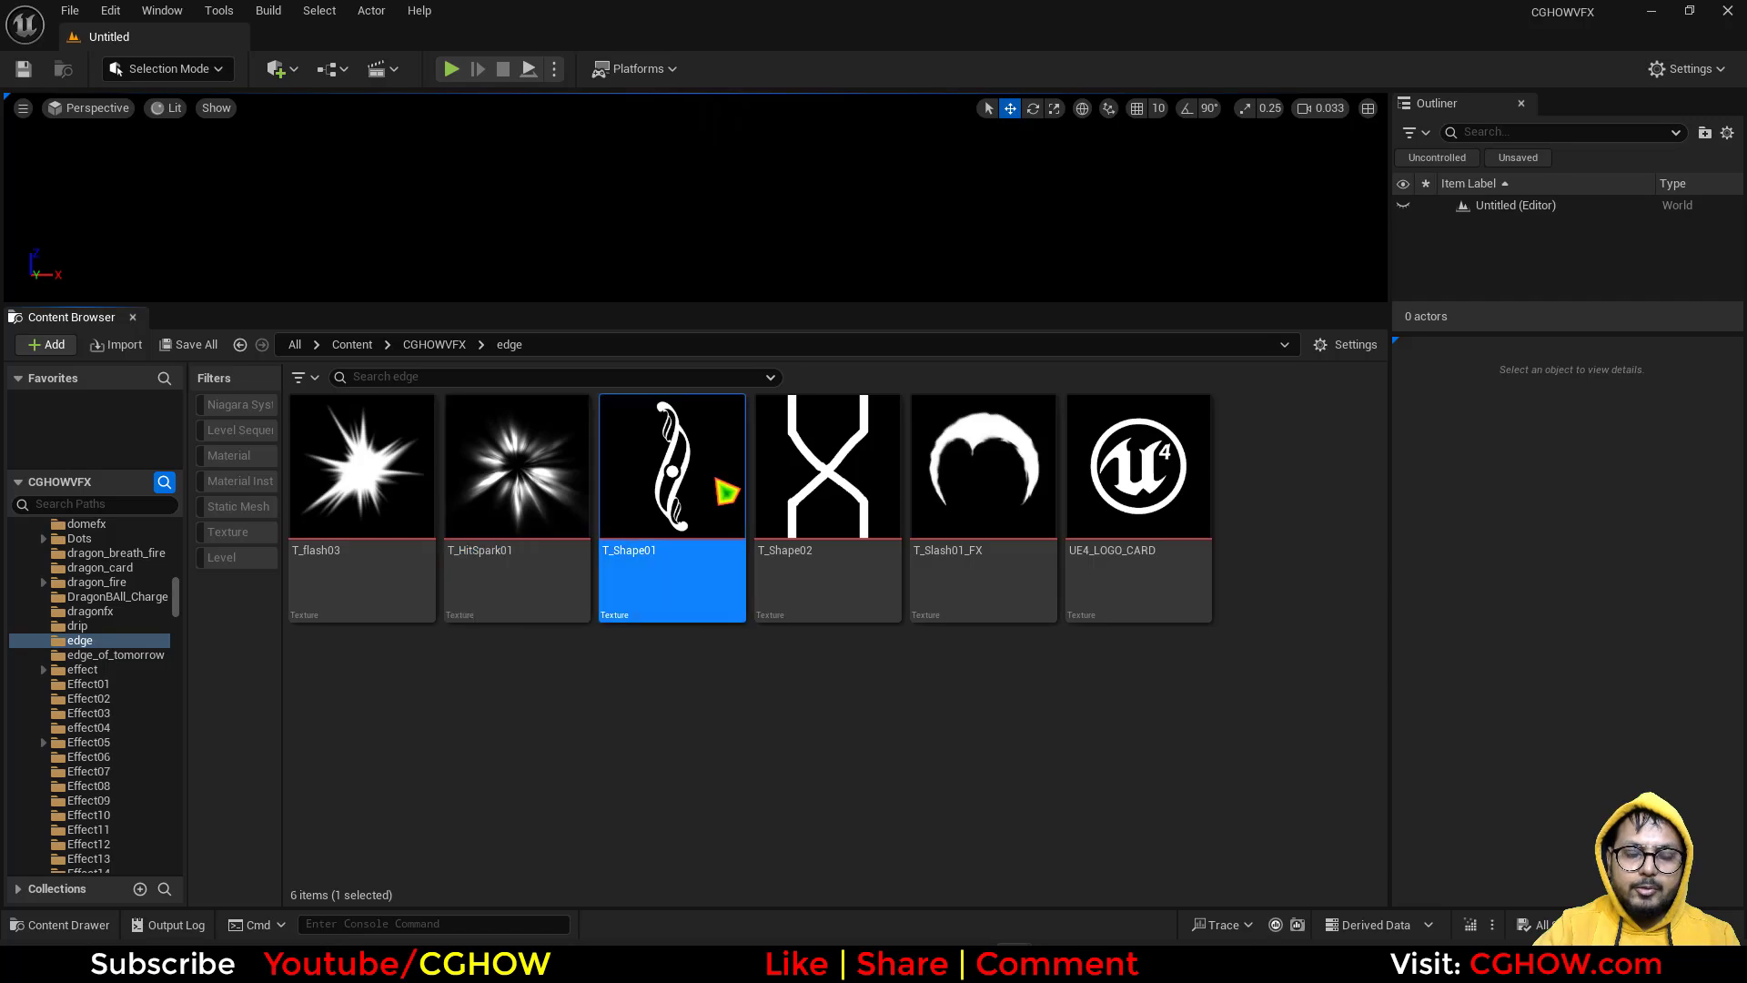
- Inspect the T_Shape01 and UE4_LOGO_CARD textures up close, closing each one after viewing
double_click(644, 480)
scroll(593, 483, "up", 5)
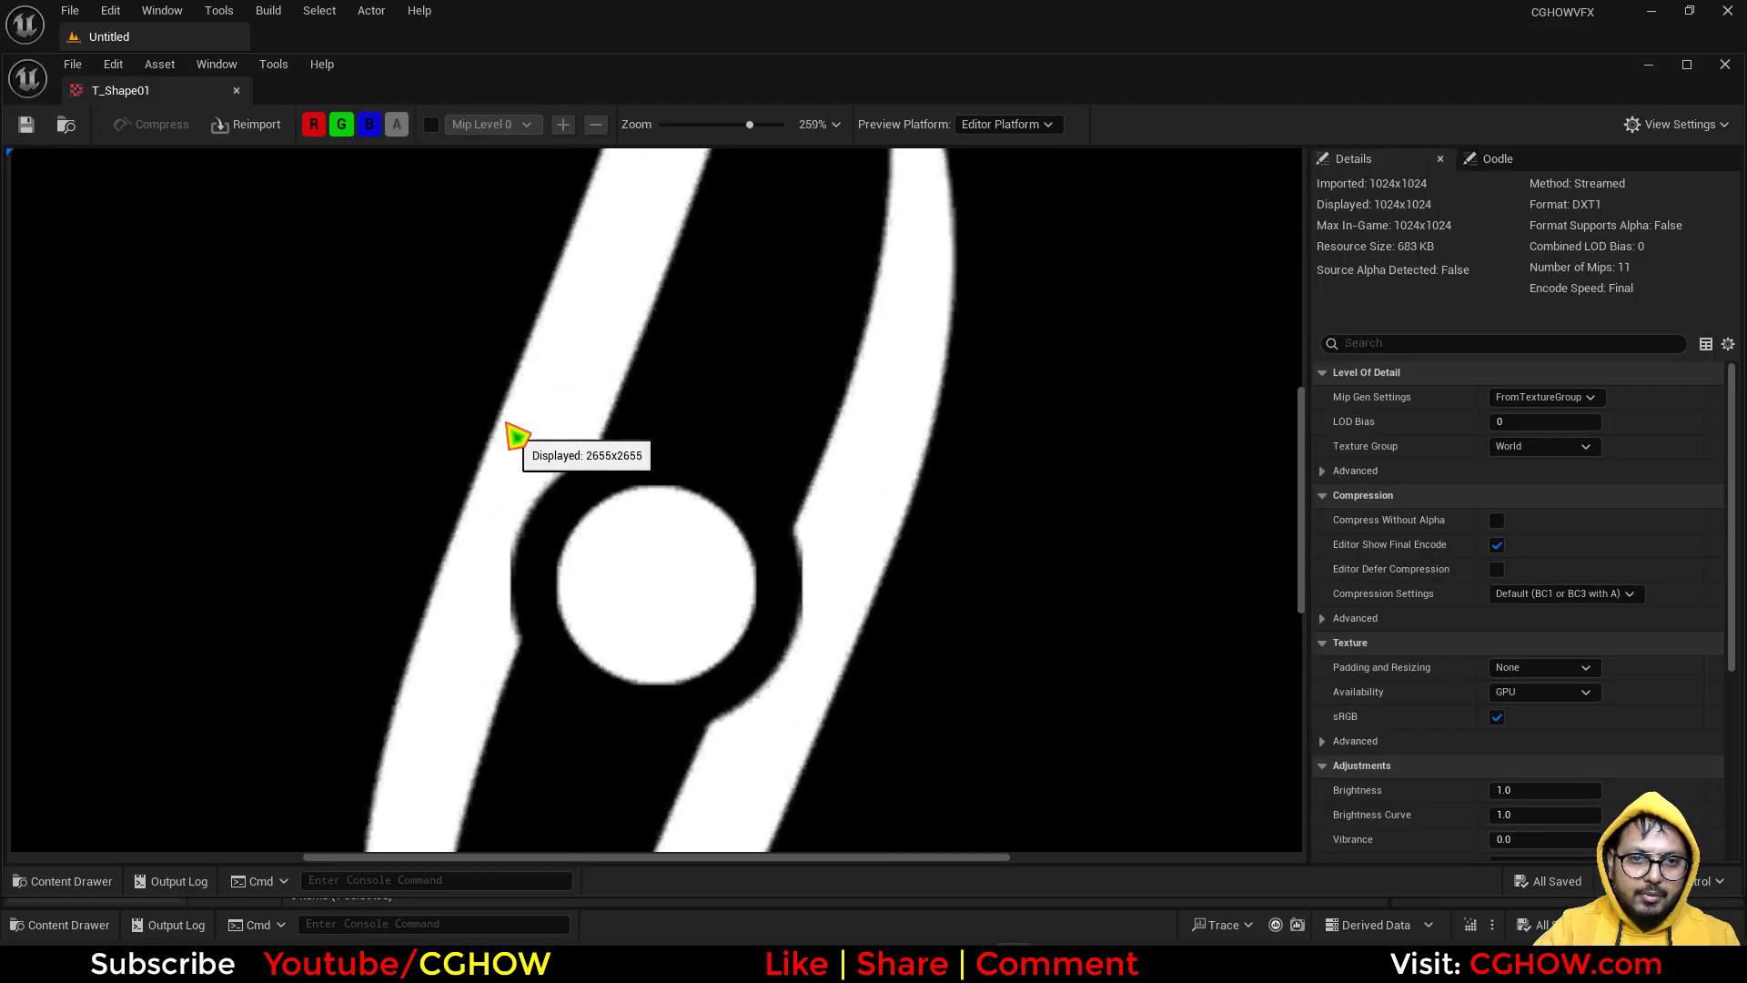
left_click(236, 90)
left_click(1157, 528)
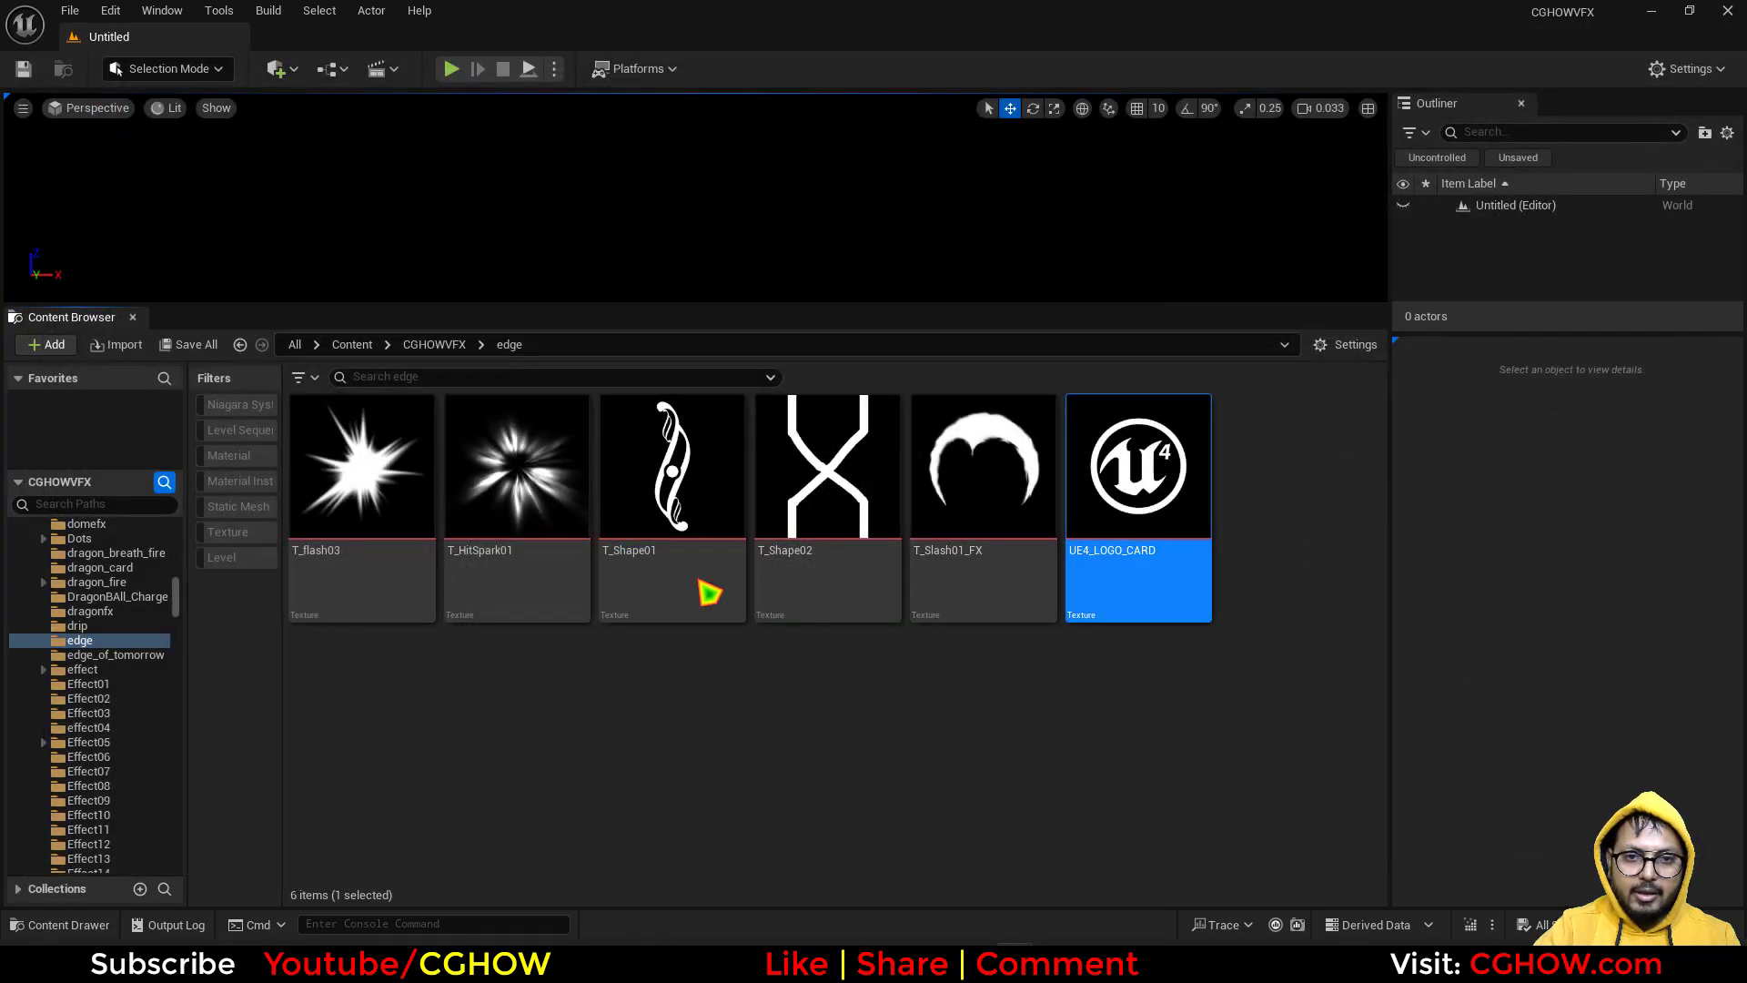
scroll(475, 495, "up", 4)
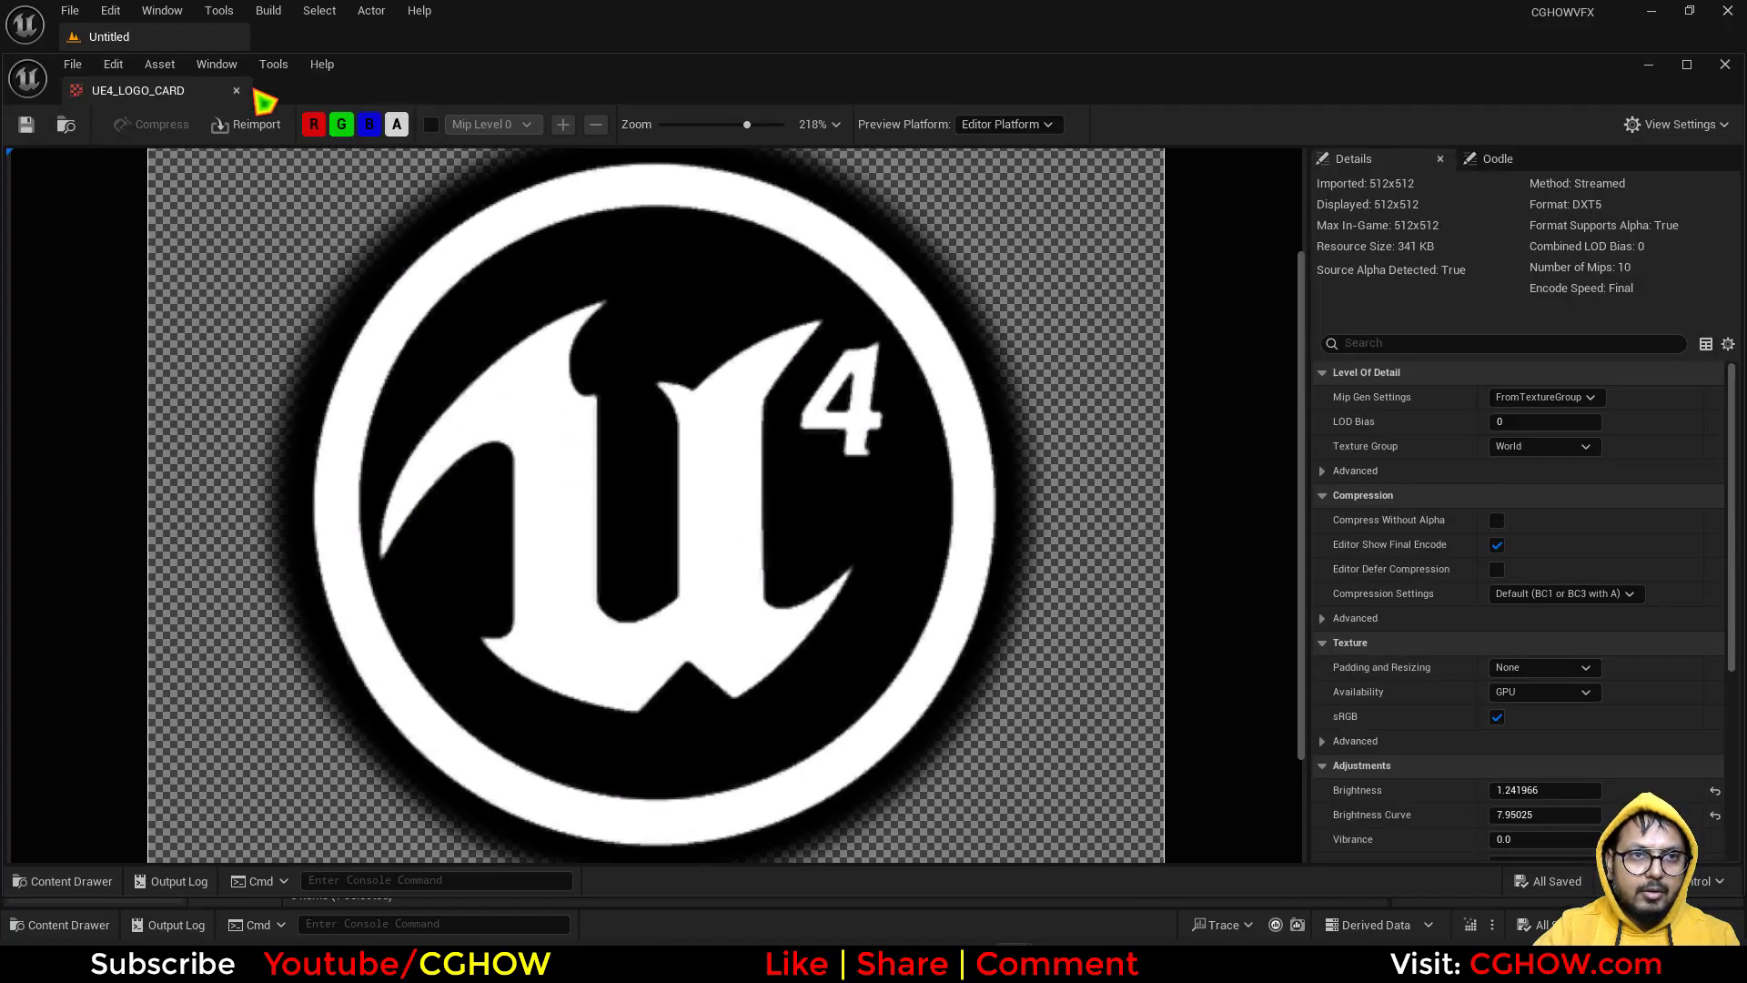
left_click(236, 91)
- Create a new material named m_Edge in the edge folder
right_click(740, 795)
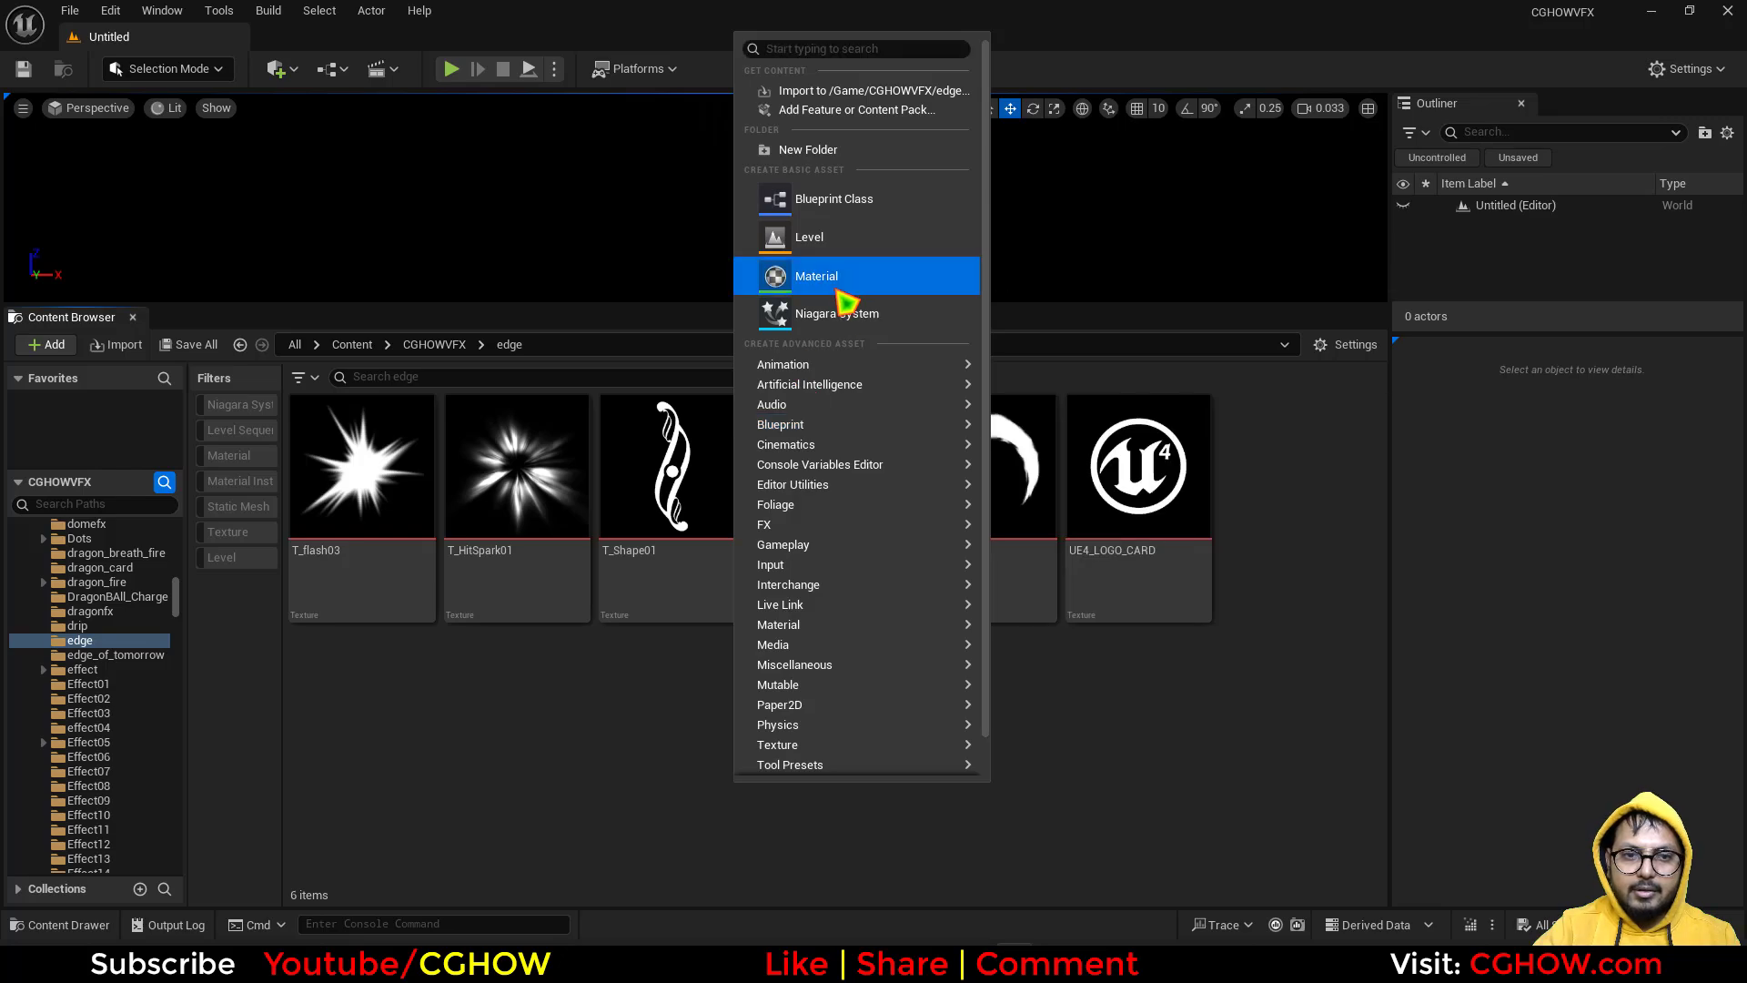
left_click(800, 273)
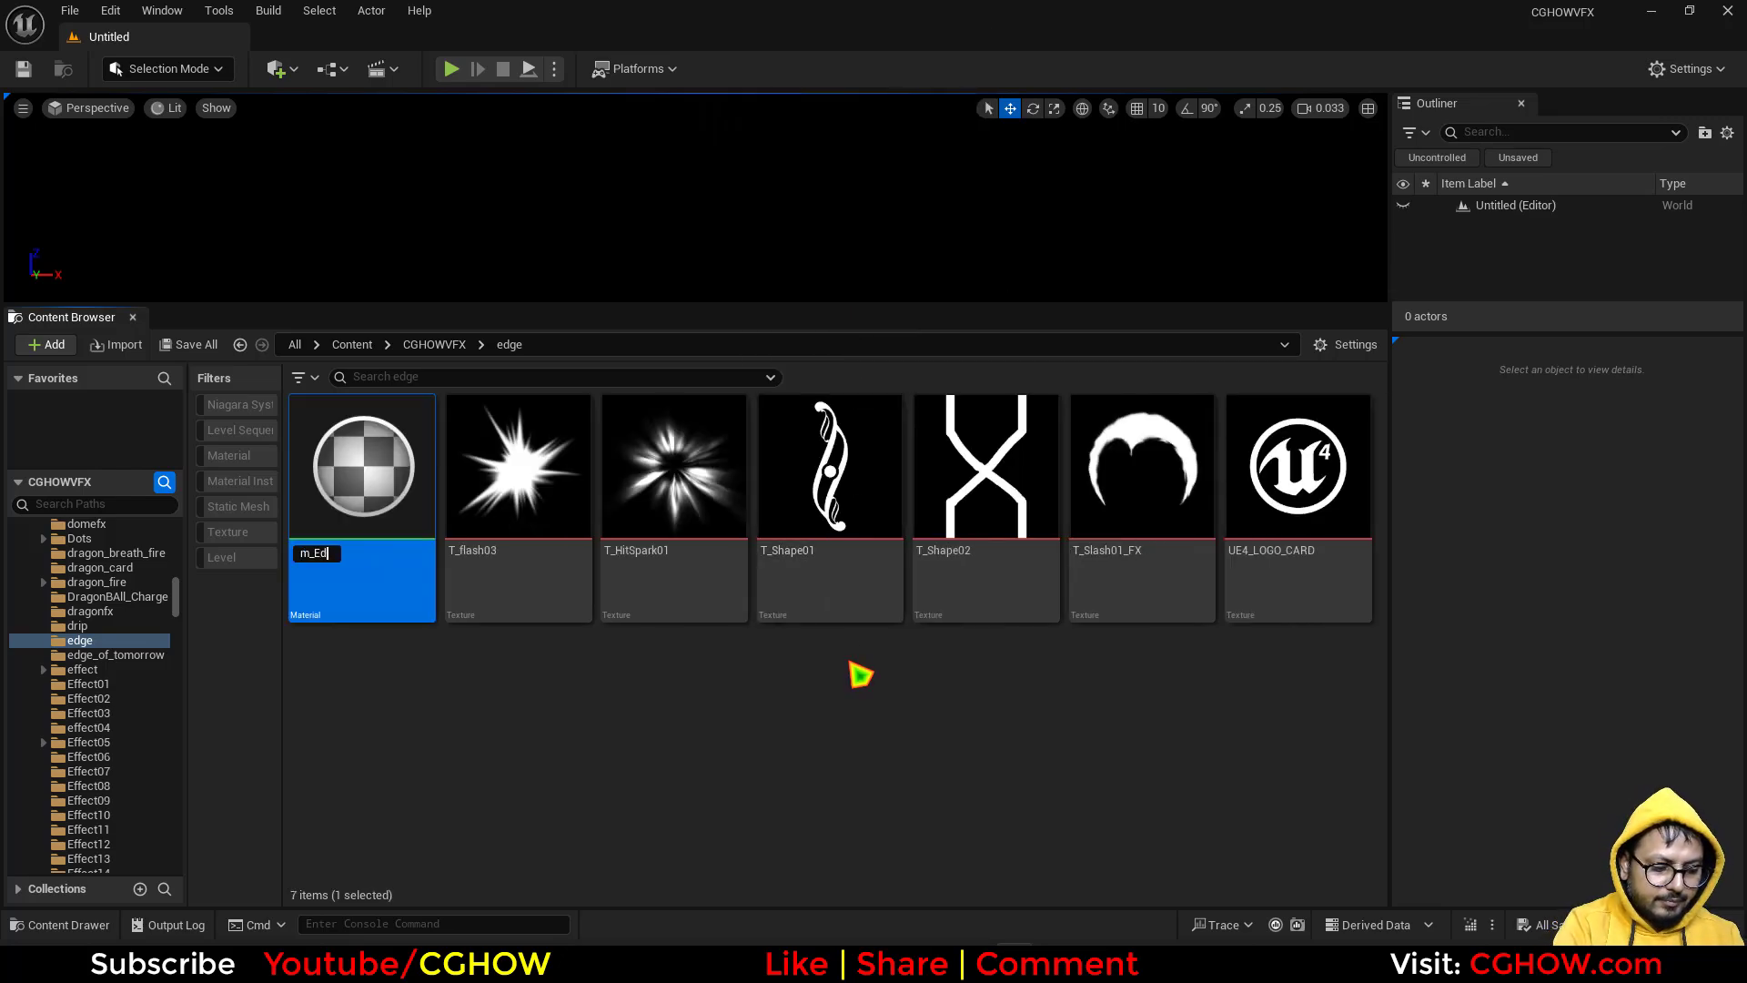
key("Return")
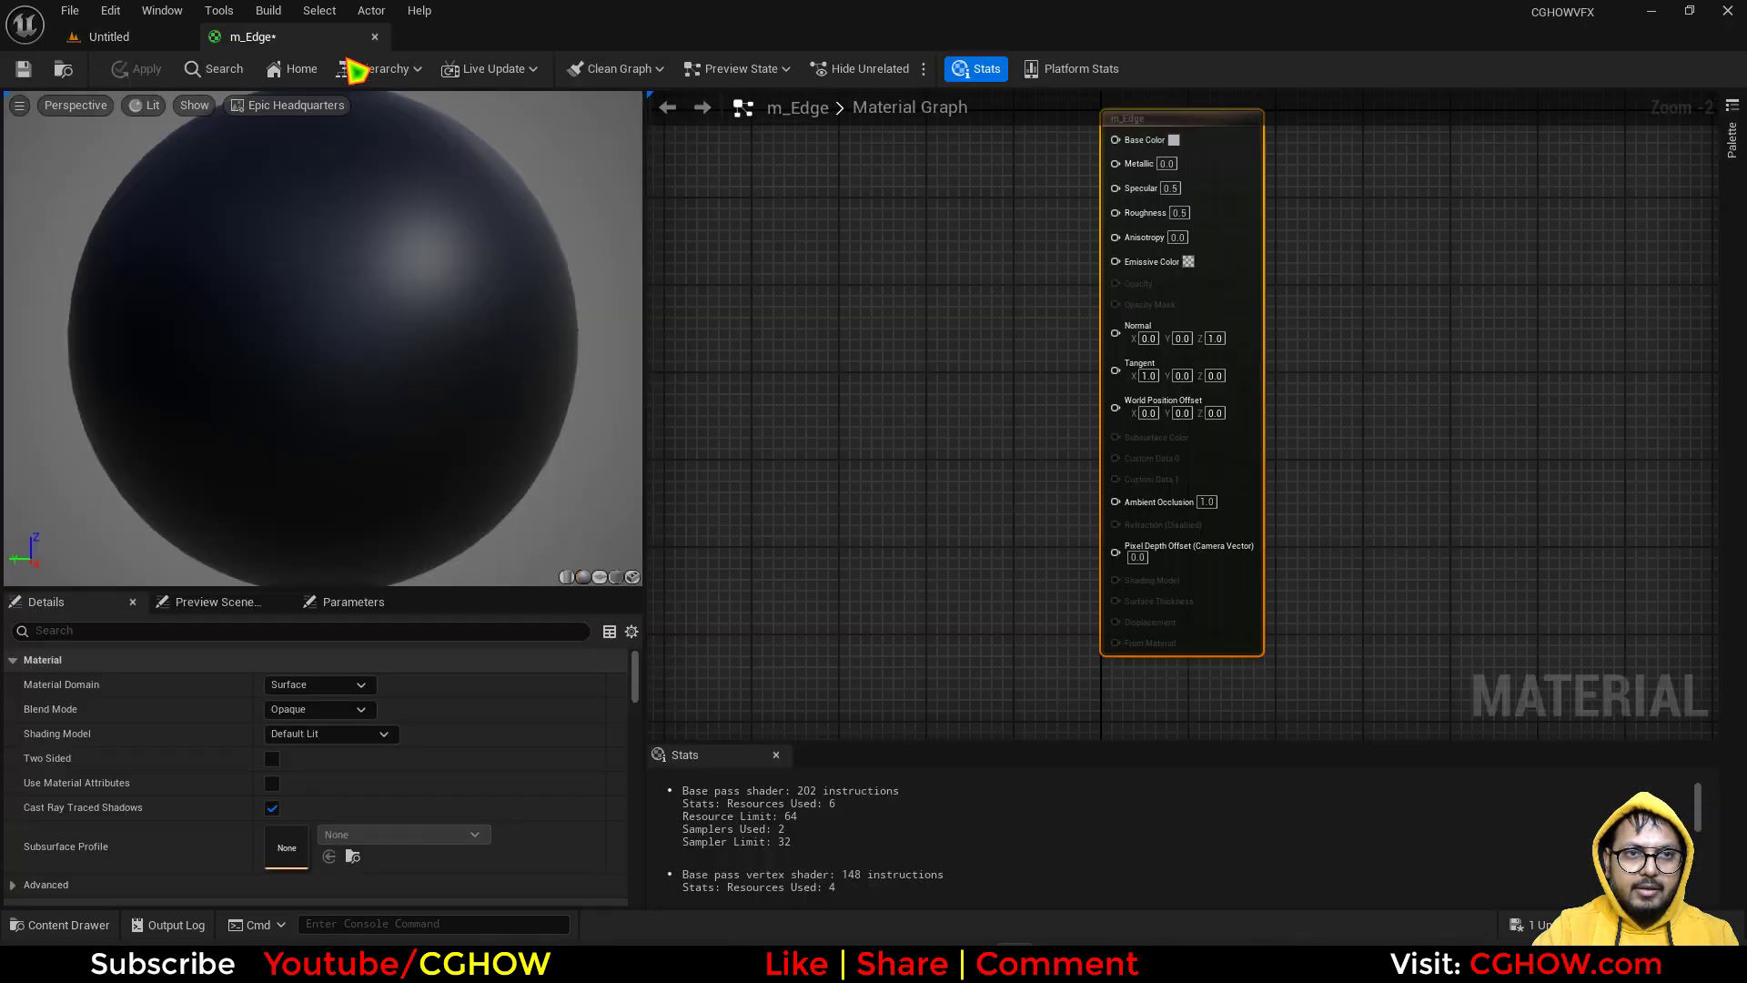
- Set the m_Edge material's shading model to Unlit and make it two-sided
left_click_drag(1205, 198, 1273, 312)
left_click(338, 715)
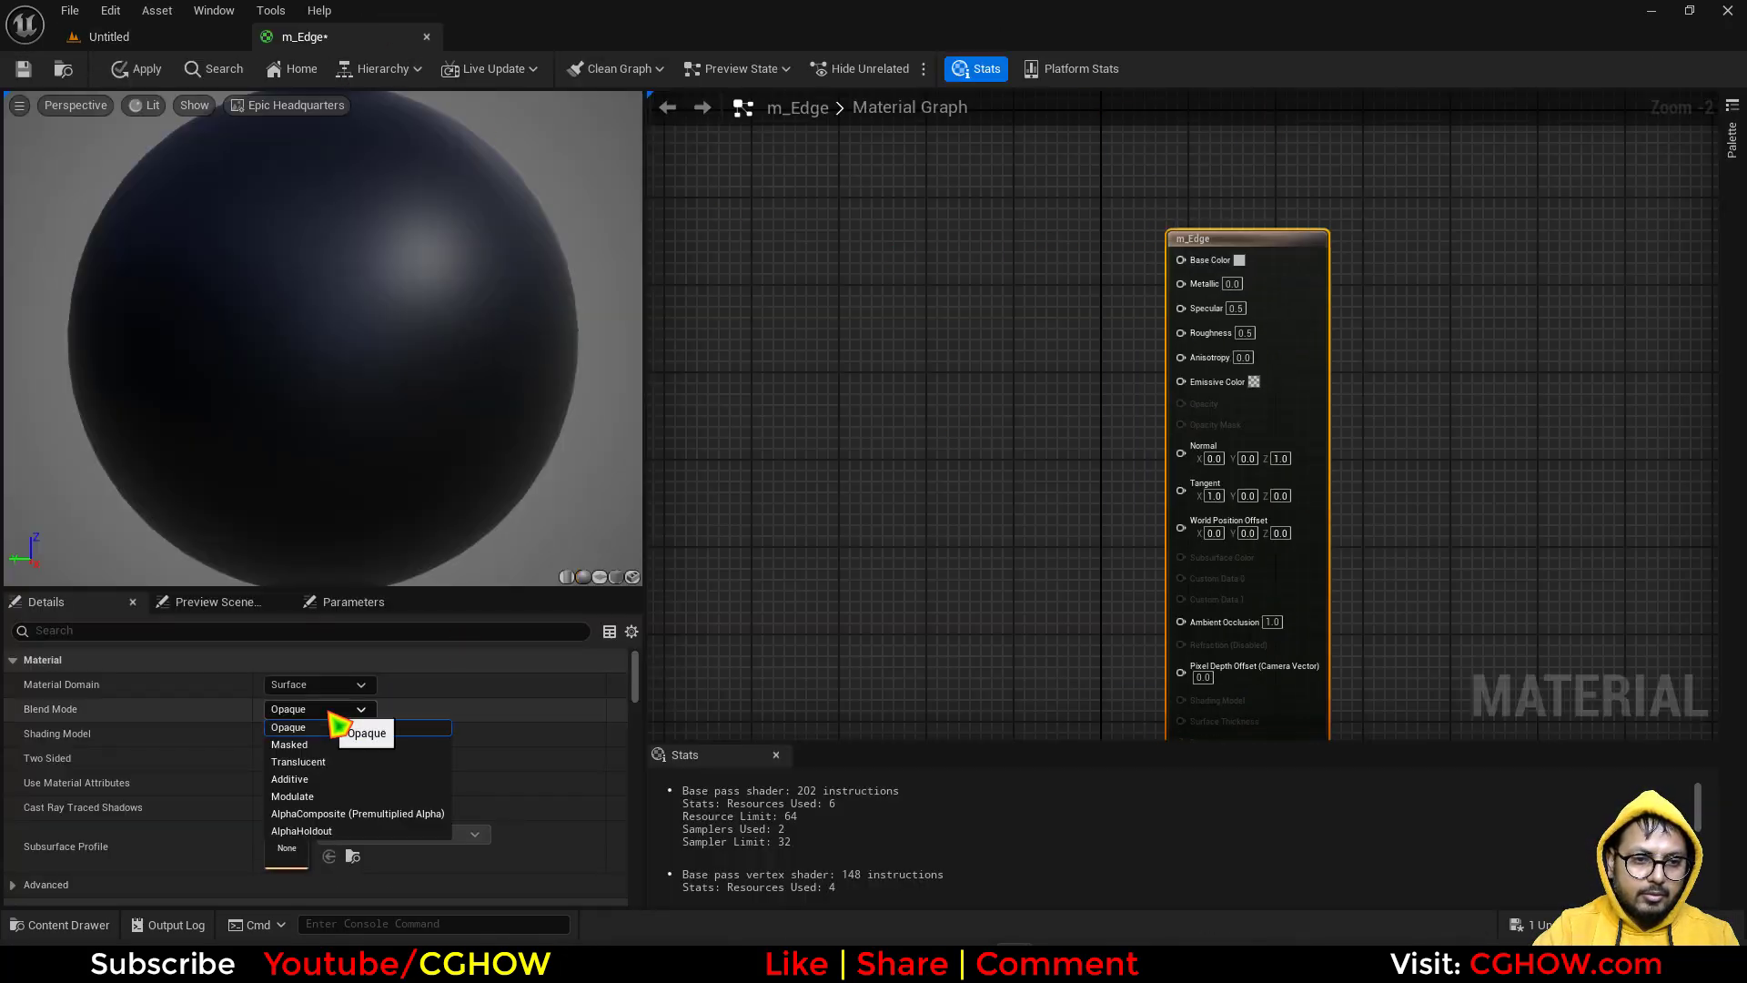
left_click(343, 727)
left_click(332, 733)
left_click(289, 506)
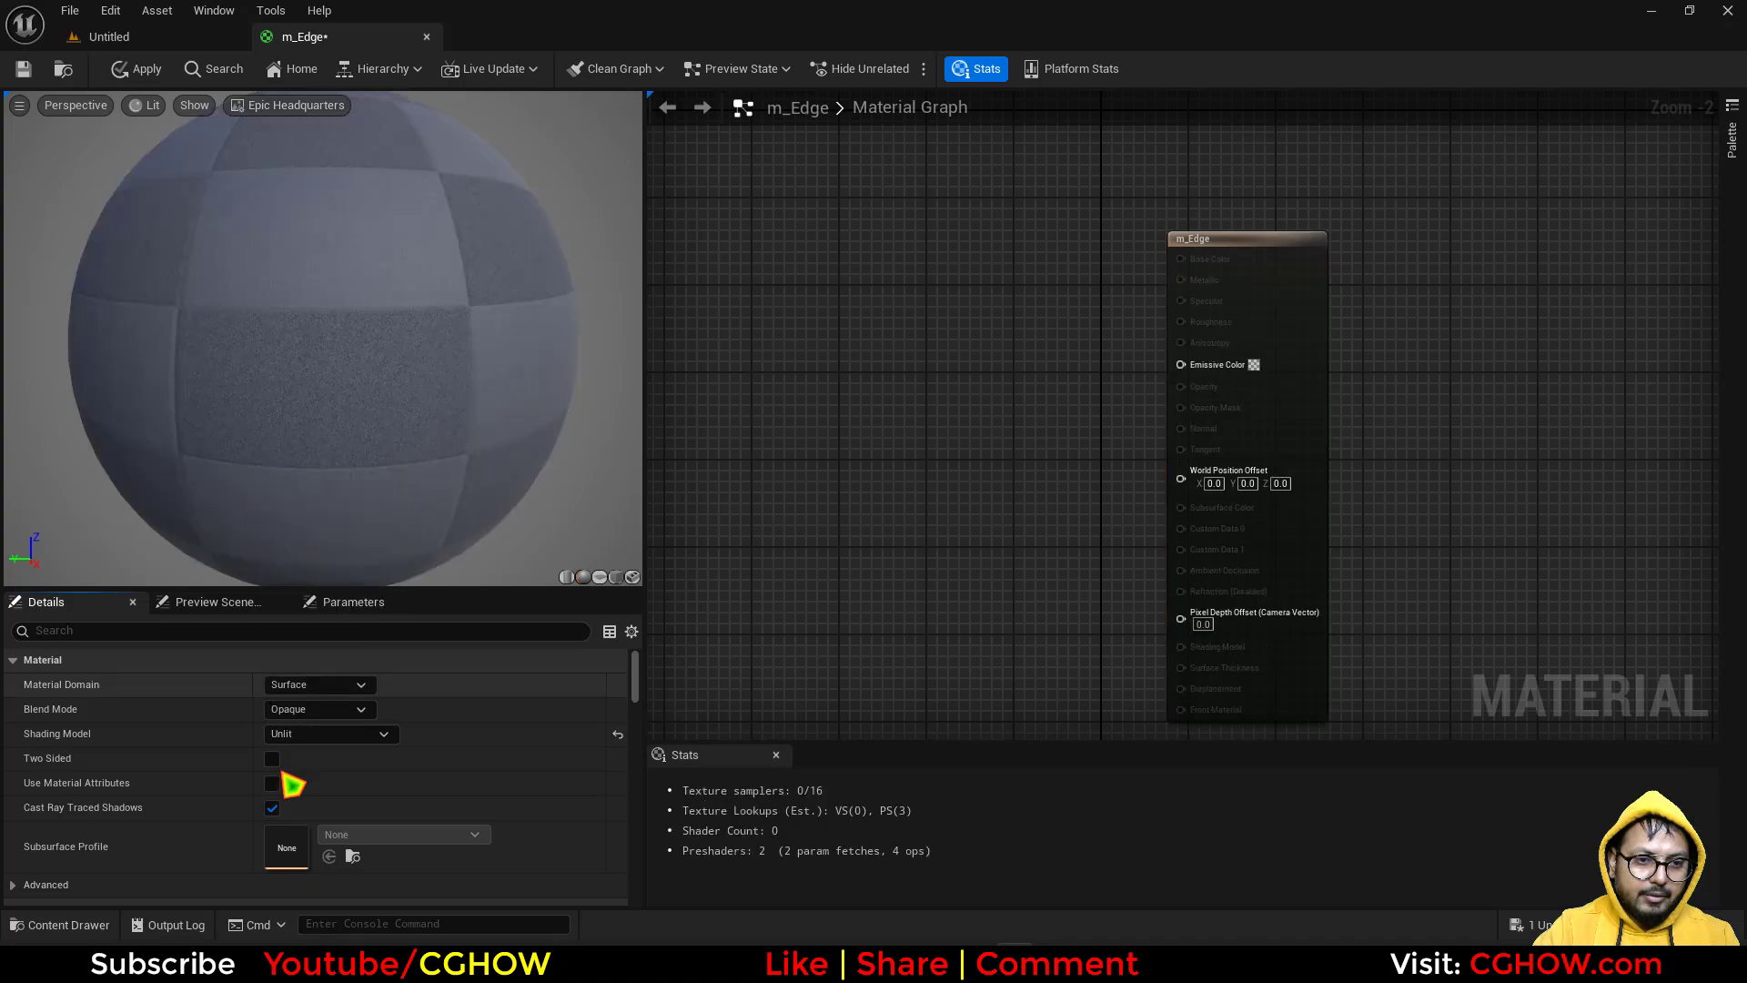
left_click(272, 758)
- Preview the material on a plane with the Grey Wireframe scene profile and enlarge the preview area
left_click(599, 578)
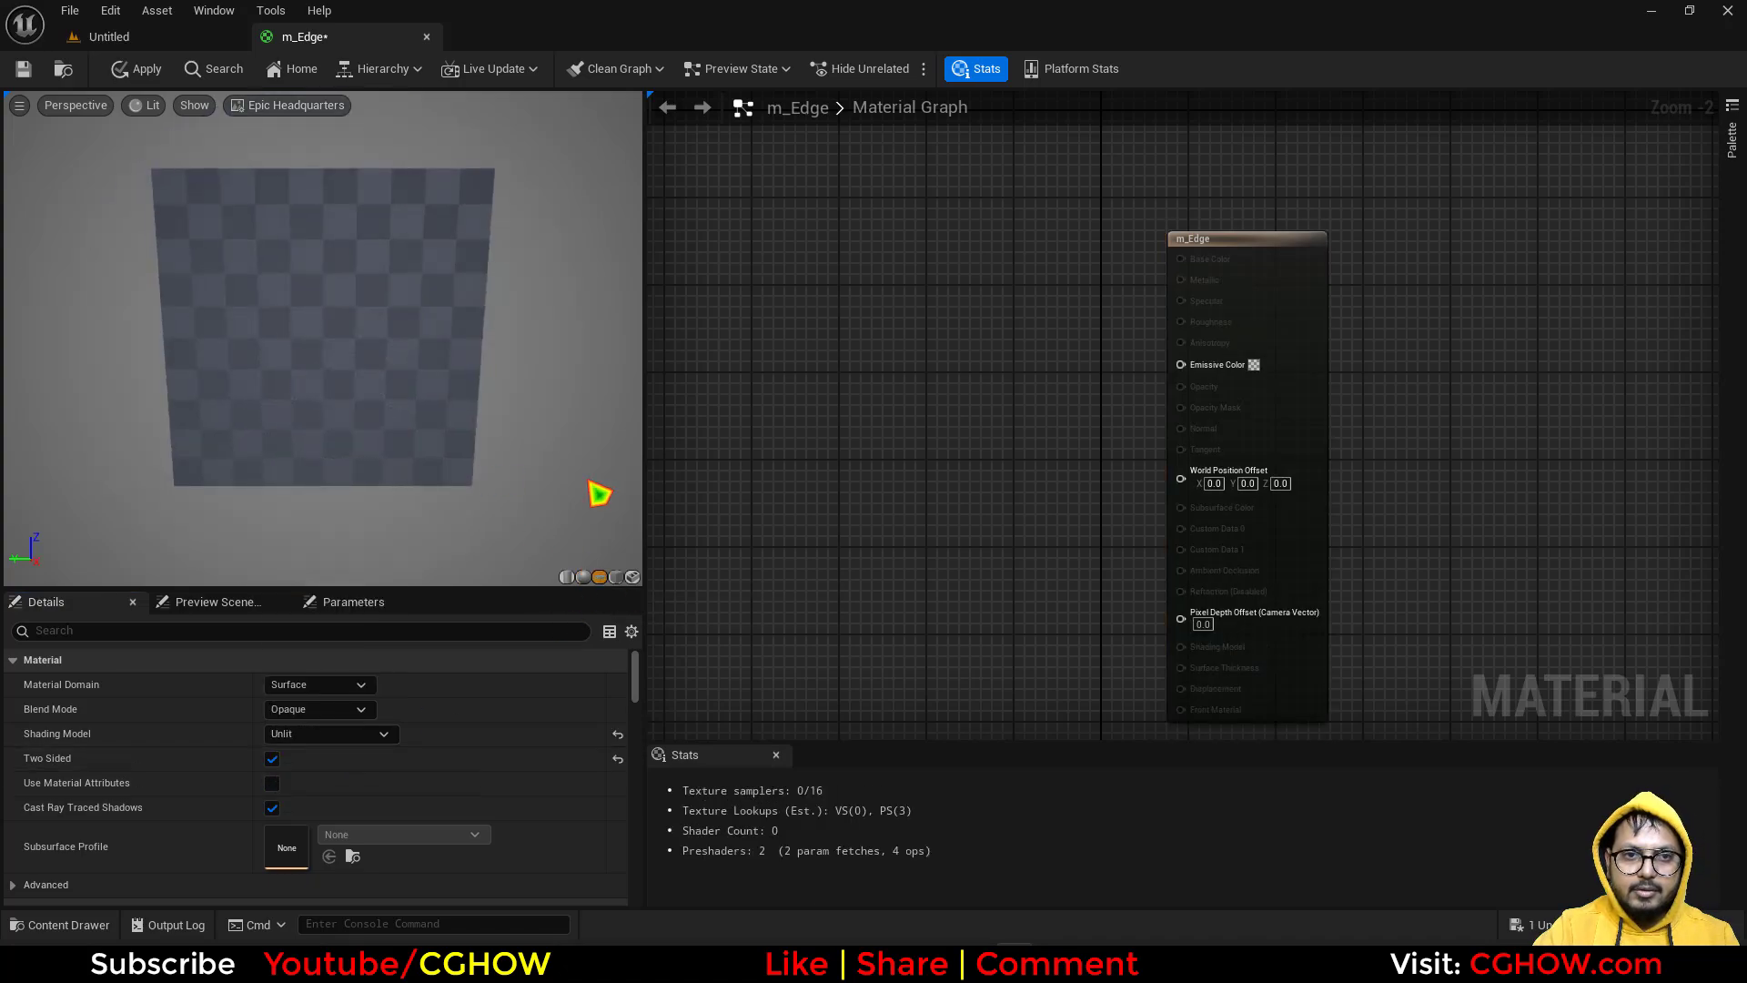
right_click_drag(989, 549, 1122, 464)
left_click(276, 108)
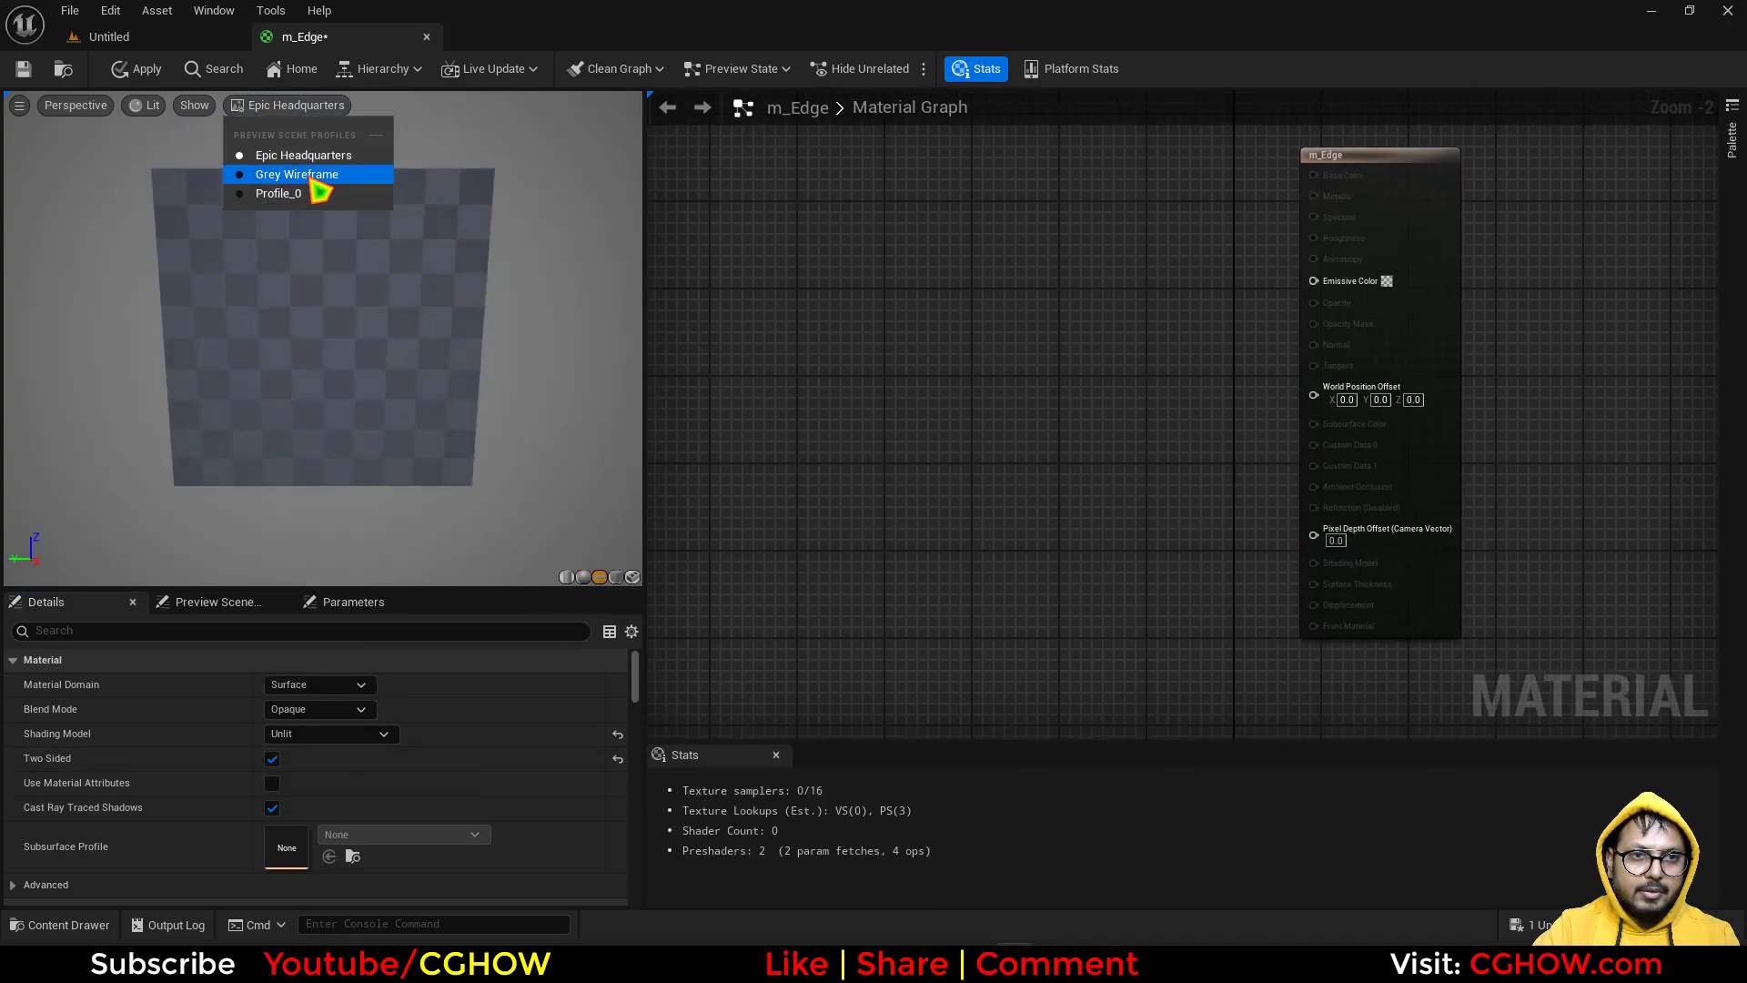
left_click(313, 174)
left_click_drag(465, 591, 465, 631)
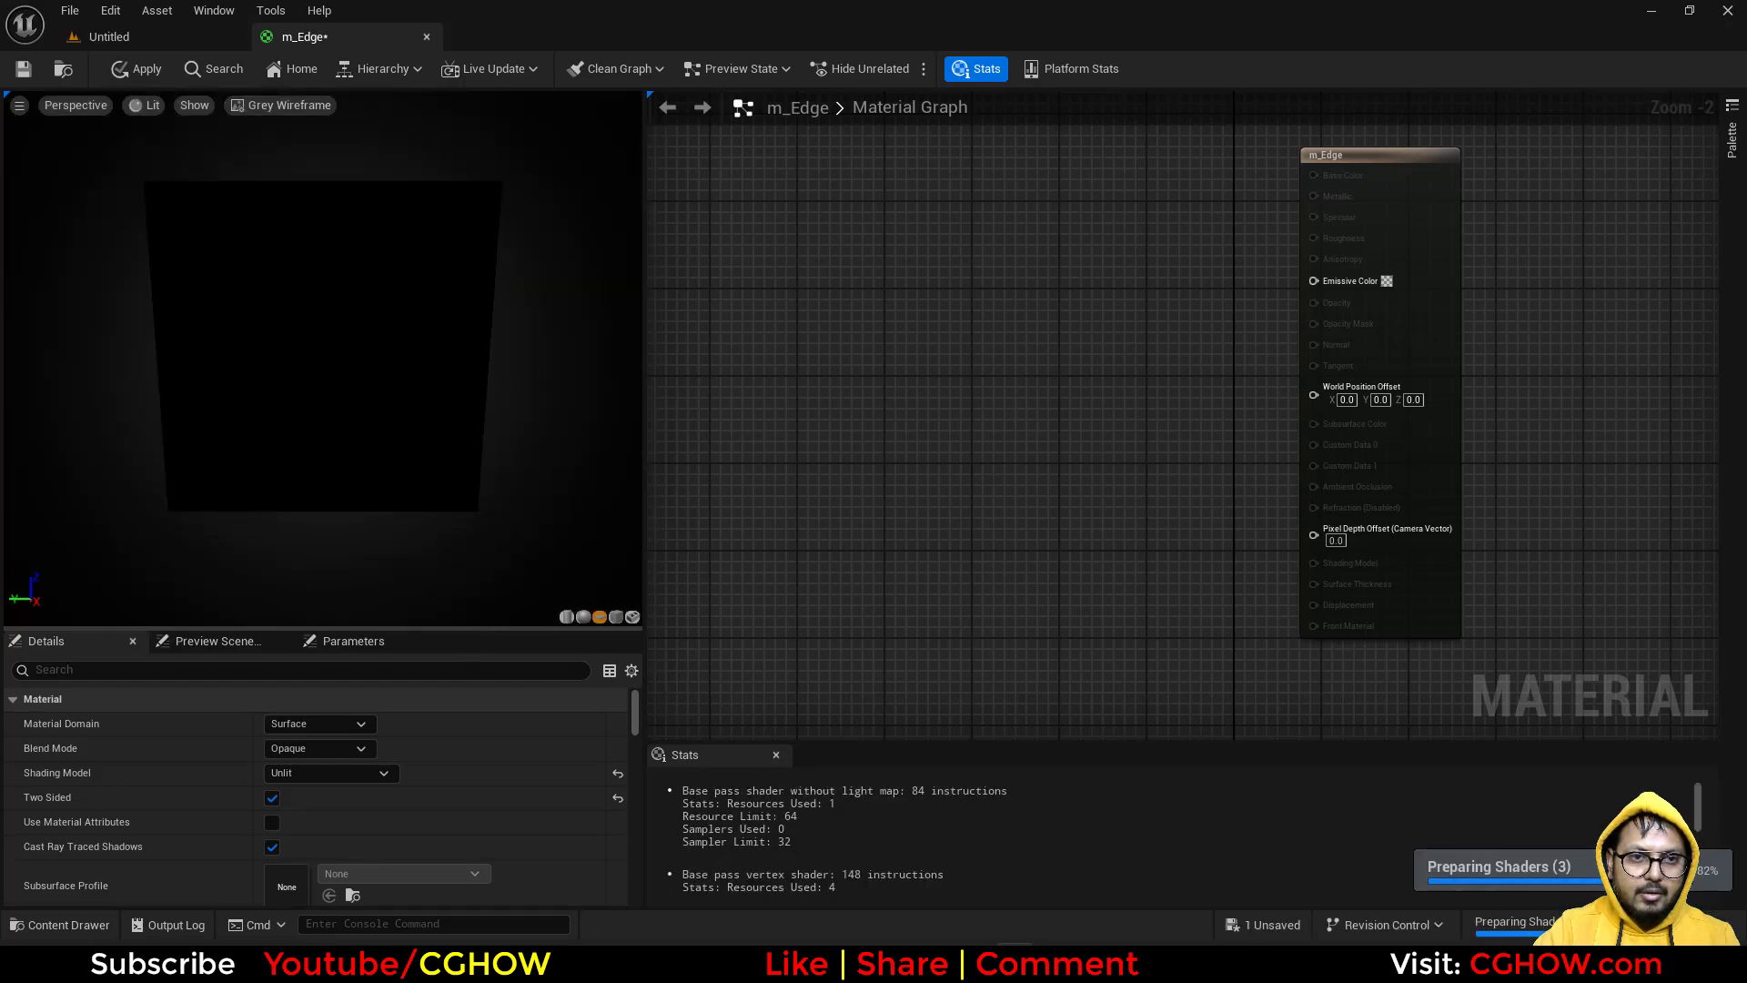
- Bring the T_flash03 texture into the m_Edge graph and connect its red output to Emissive Color
left_click(208, 40)
left_click(514, 531)
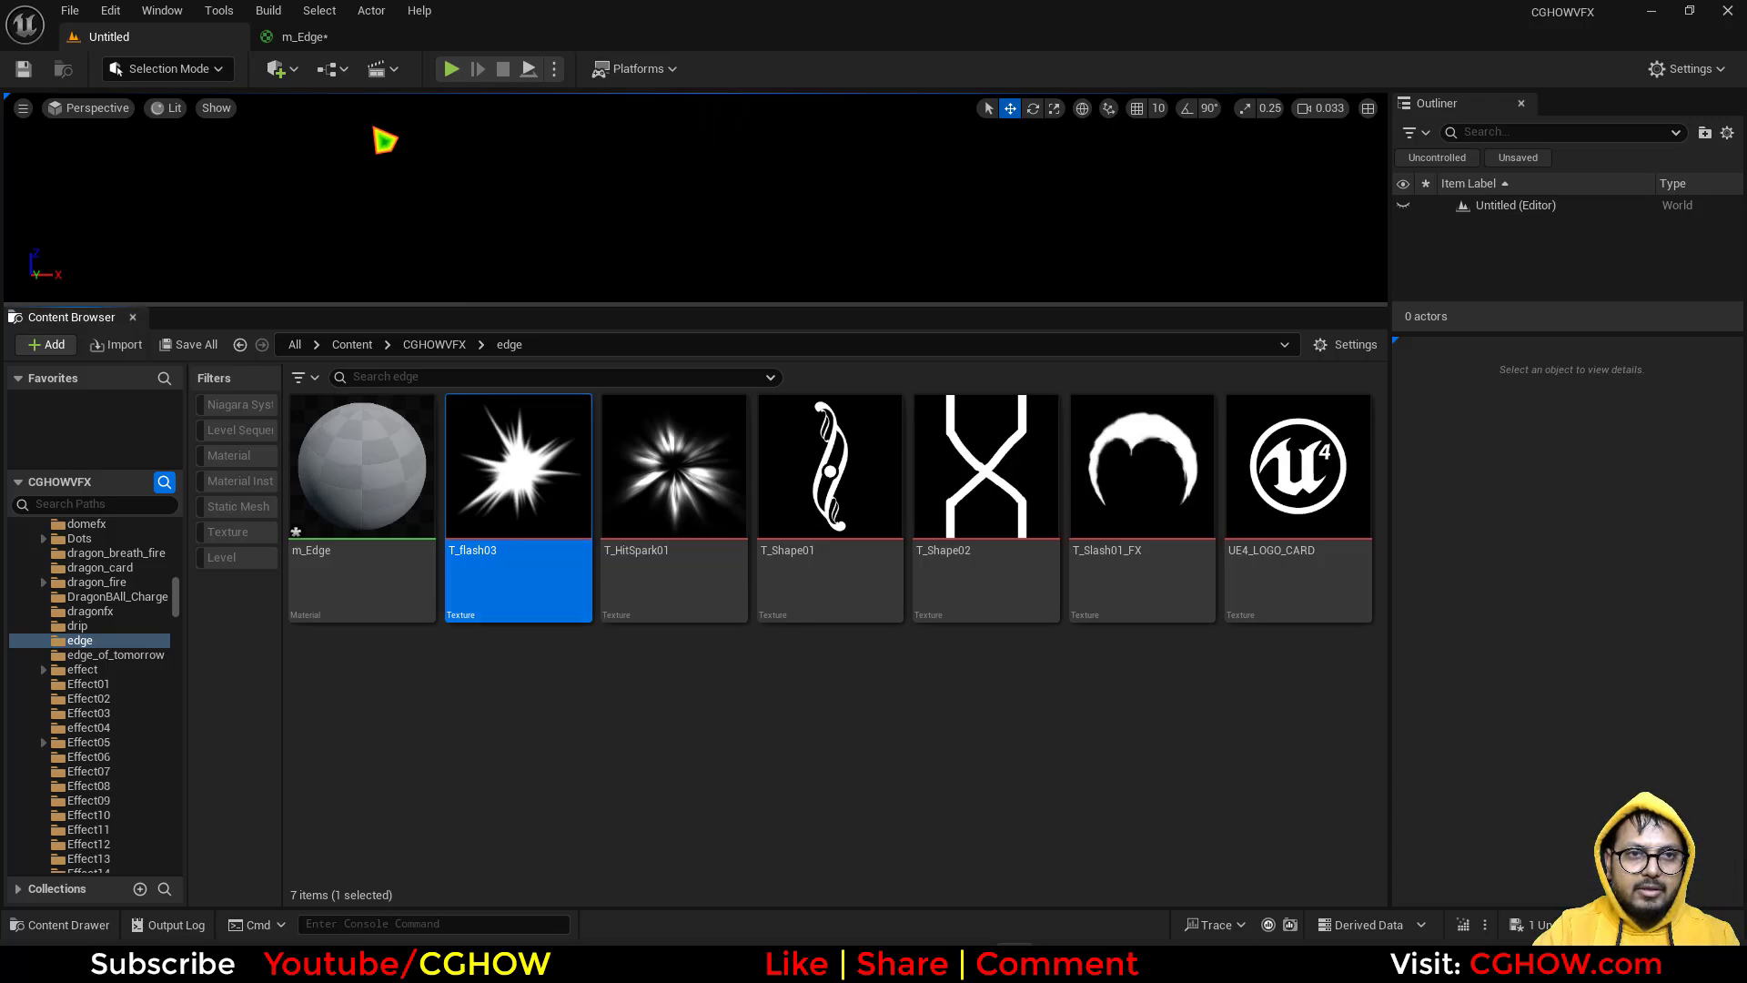
left_click(335, 38)
right_click_drag(945, 486, 999, 492)
left_click(848, 365)
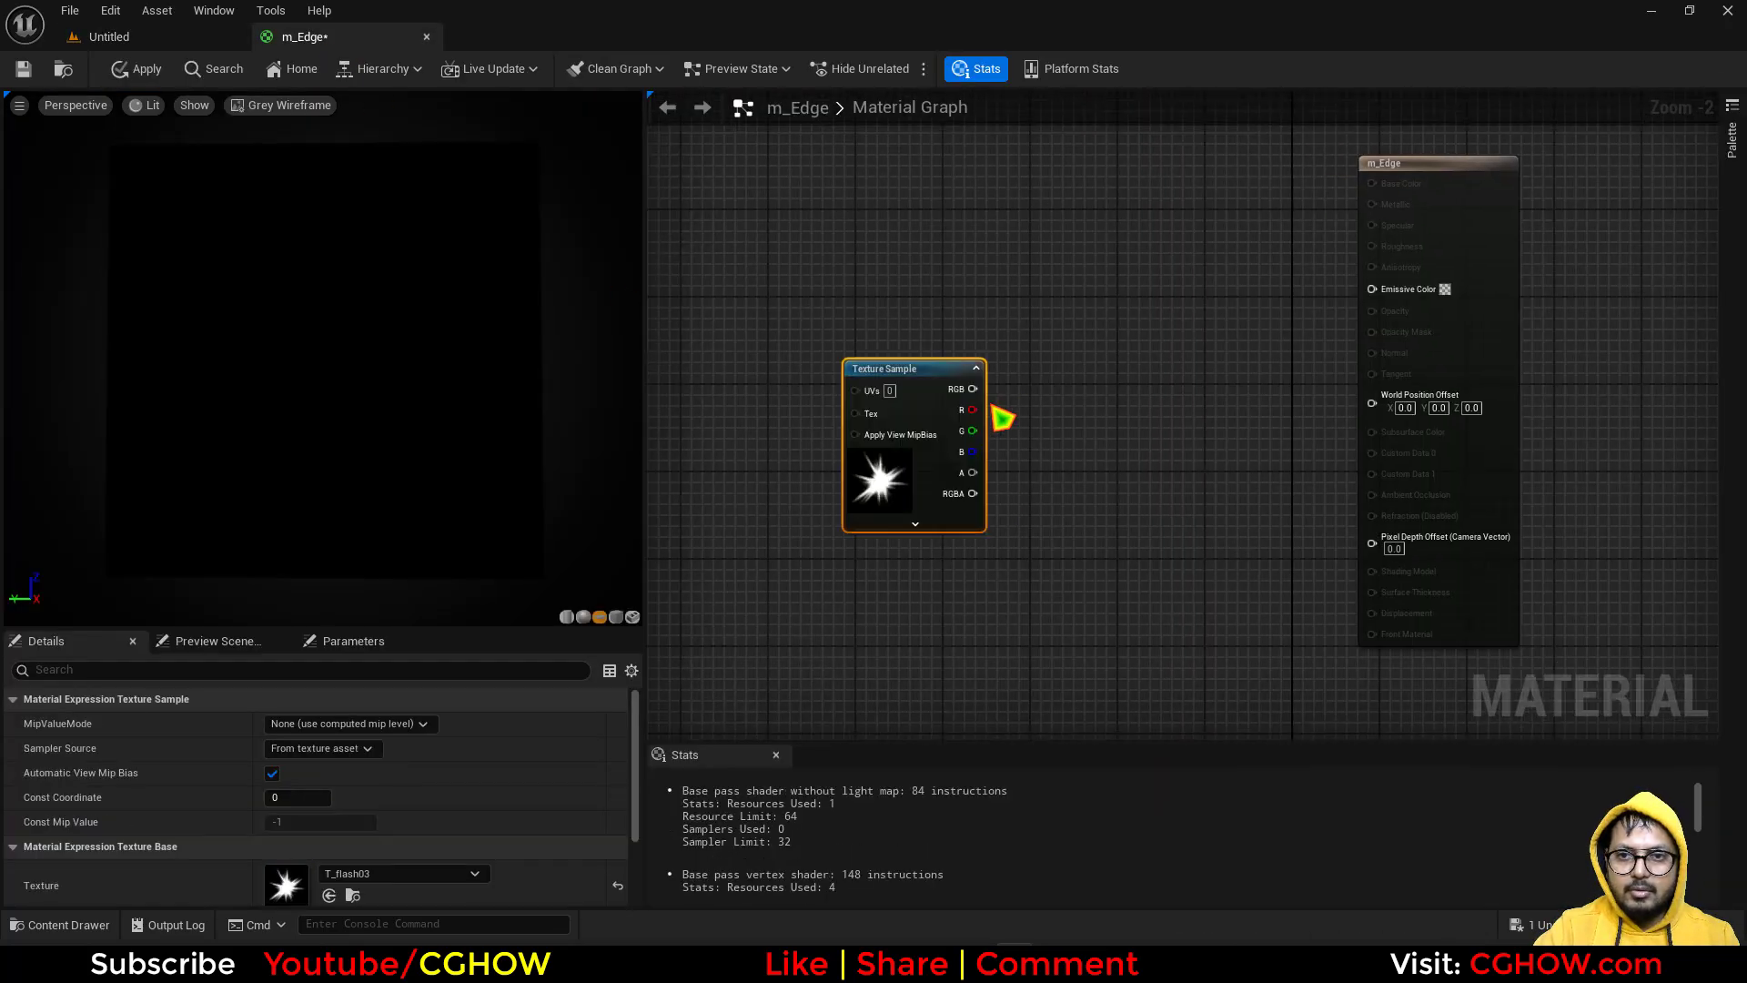
left_click_drag(1181, 401, 1391, 293)
left_click_drag(878, 455, 848, 351)
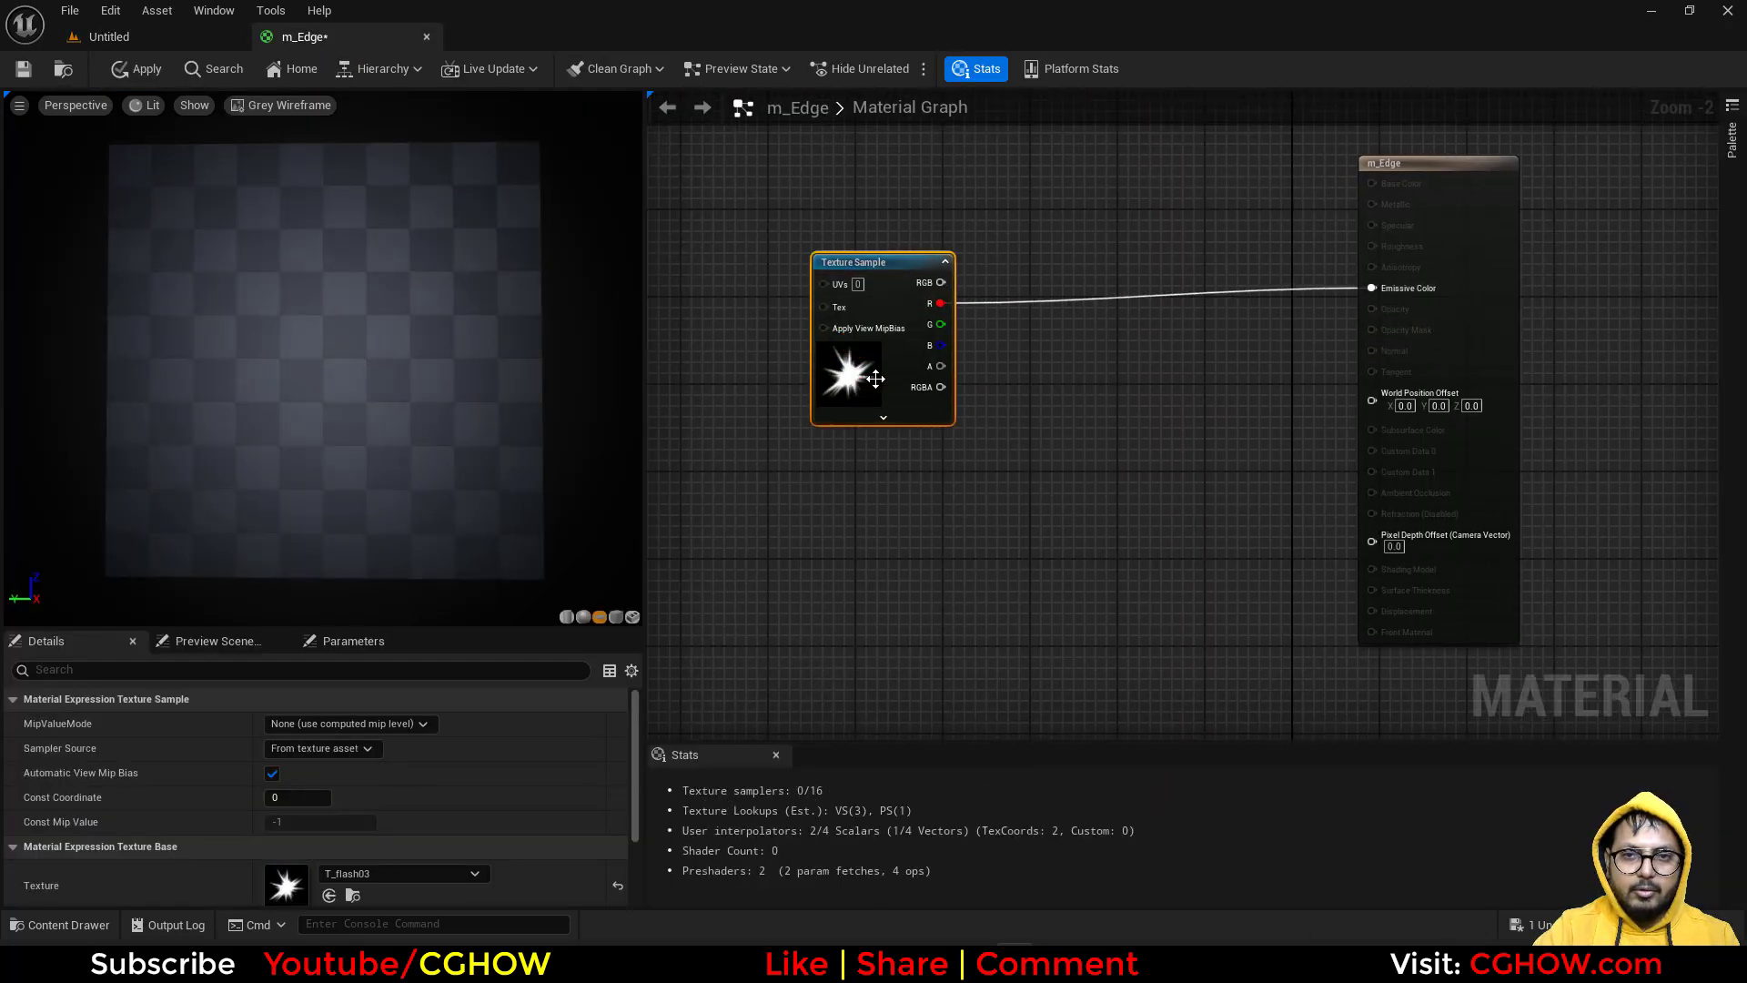
right_click_drag(734, 309, 607, 379)
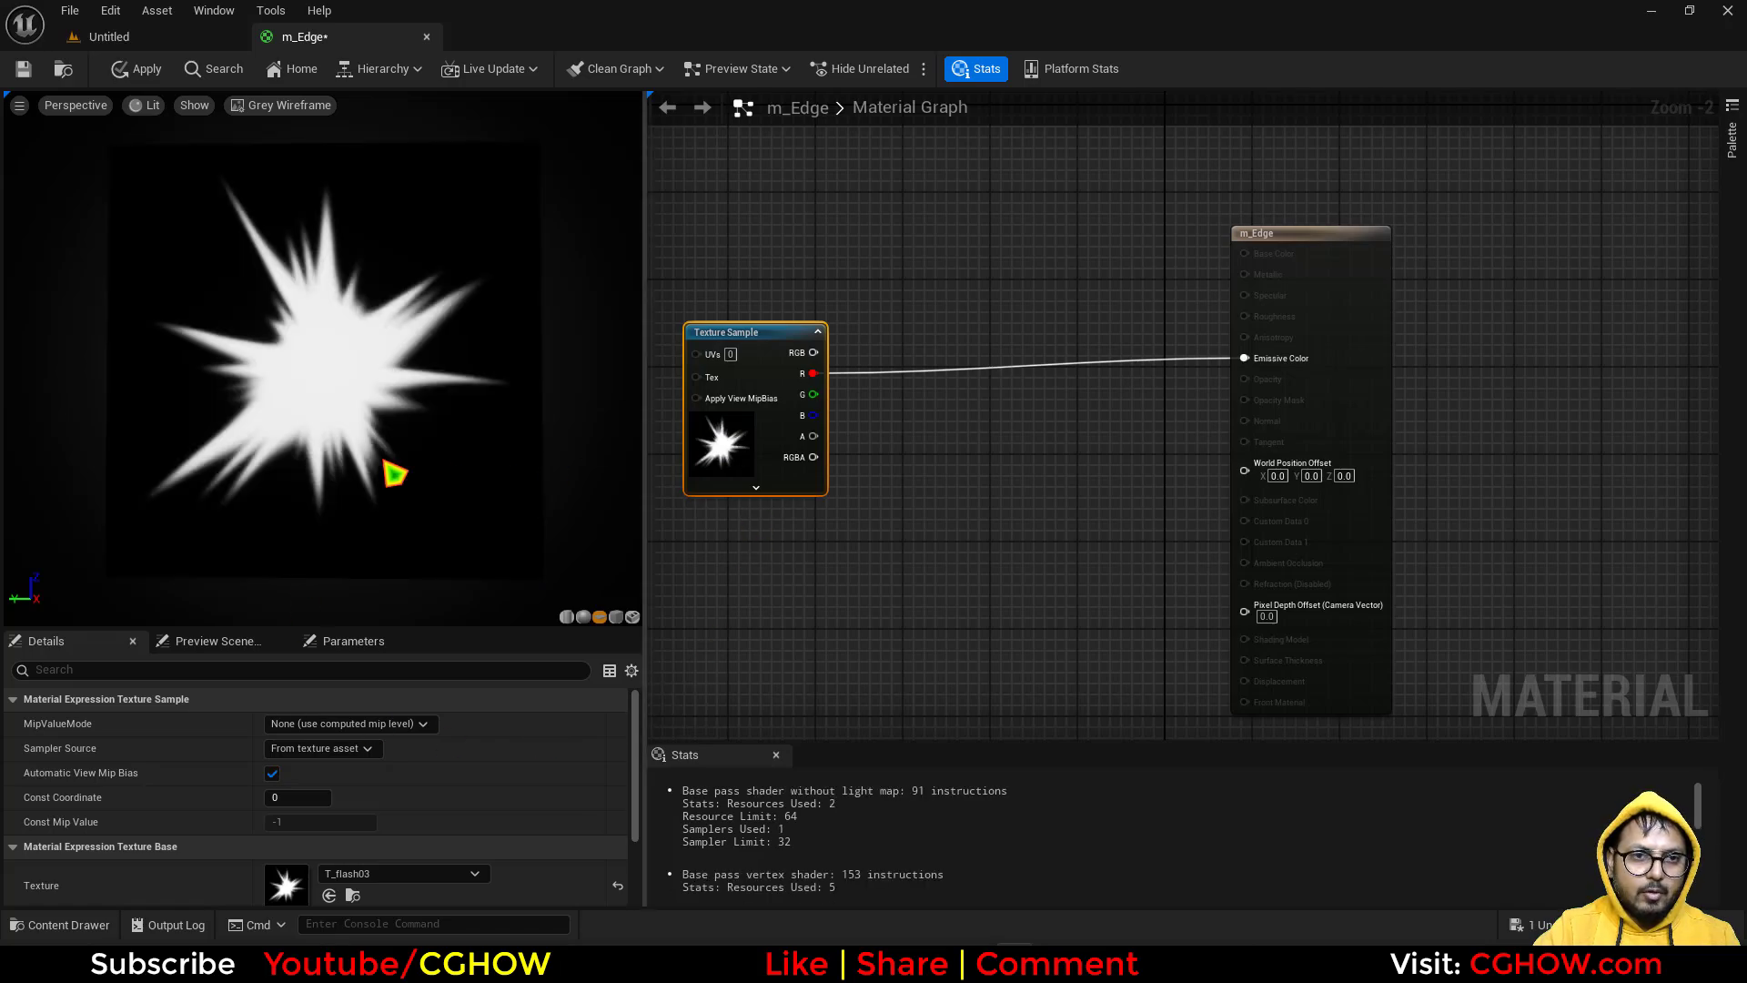
- Disable post processing in the preview scene settings and return to the texture sample's details
left_click(227, 641)
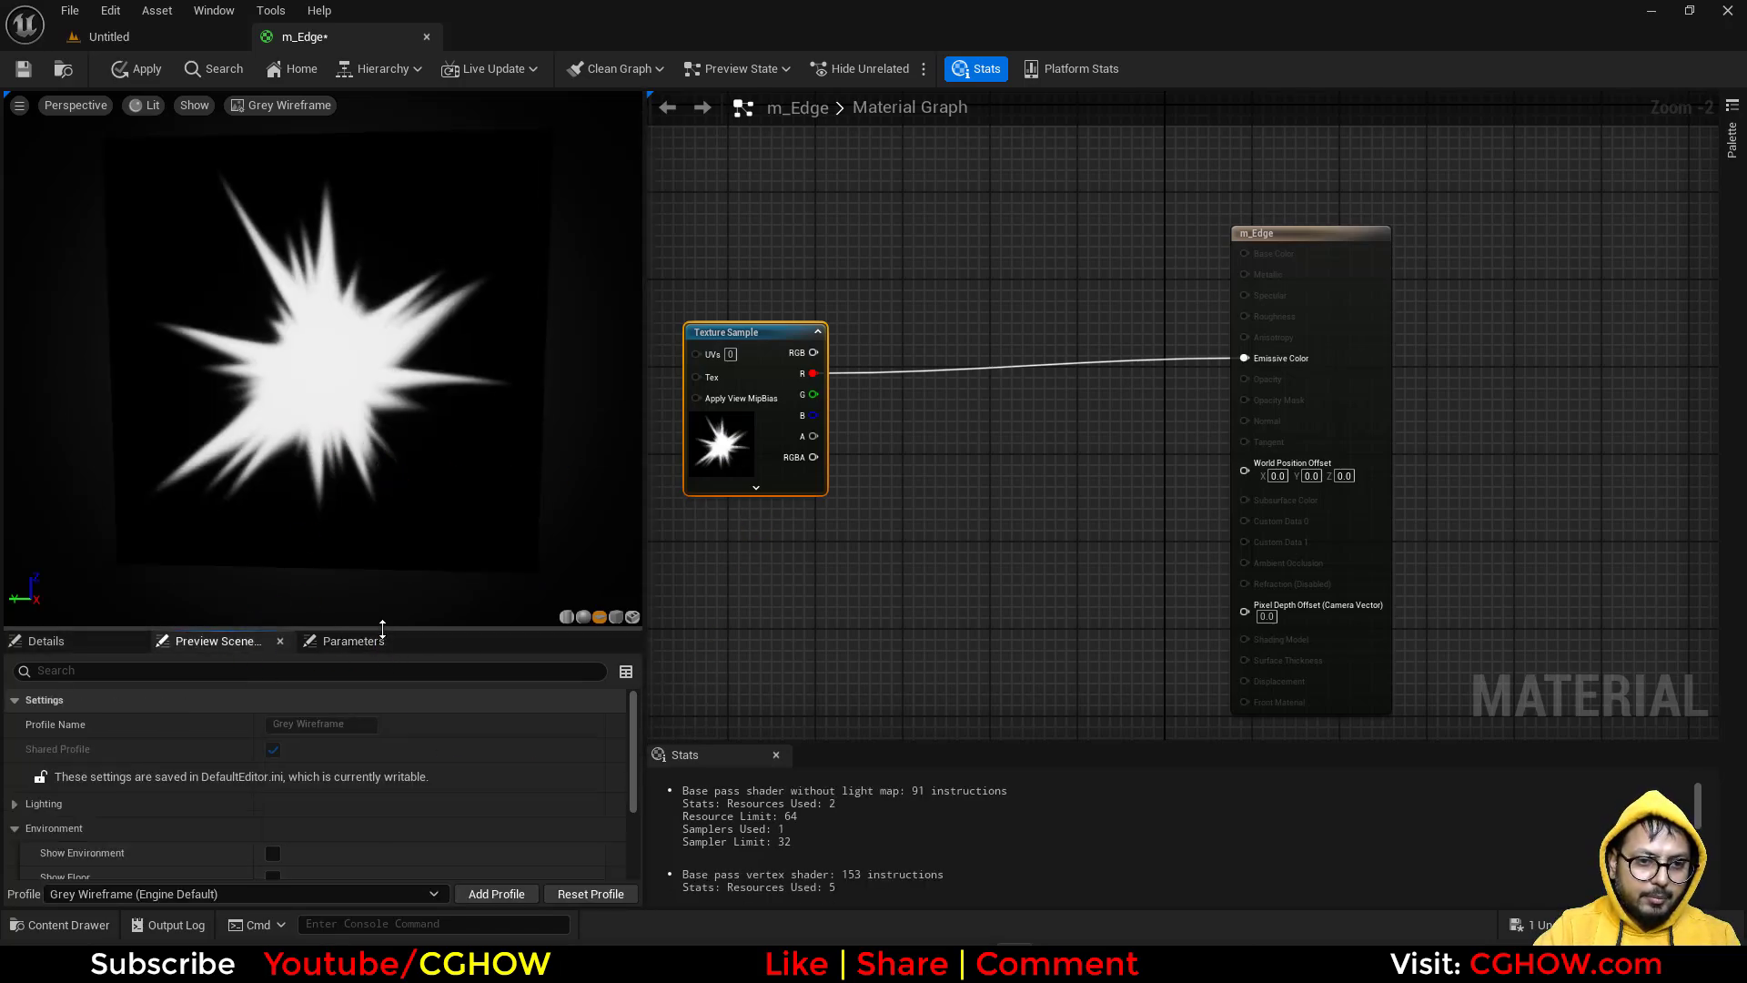
left_click_drag(382, 628, 382, 426)
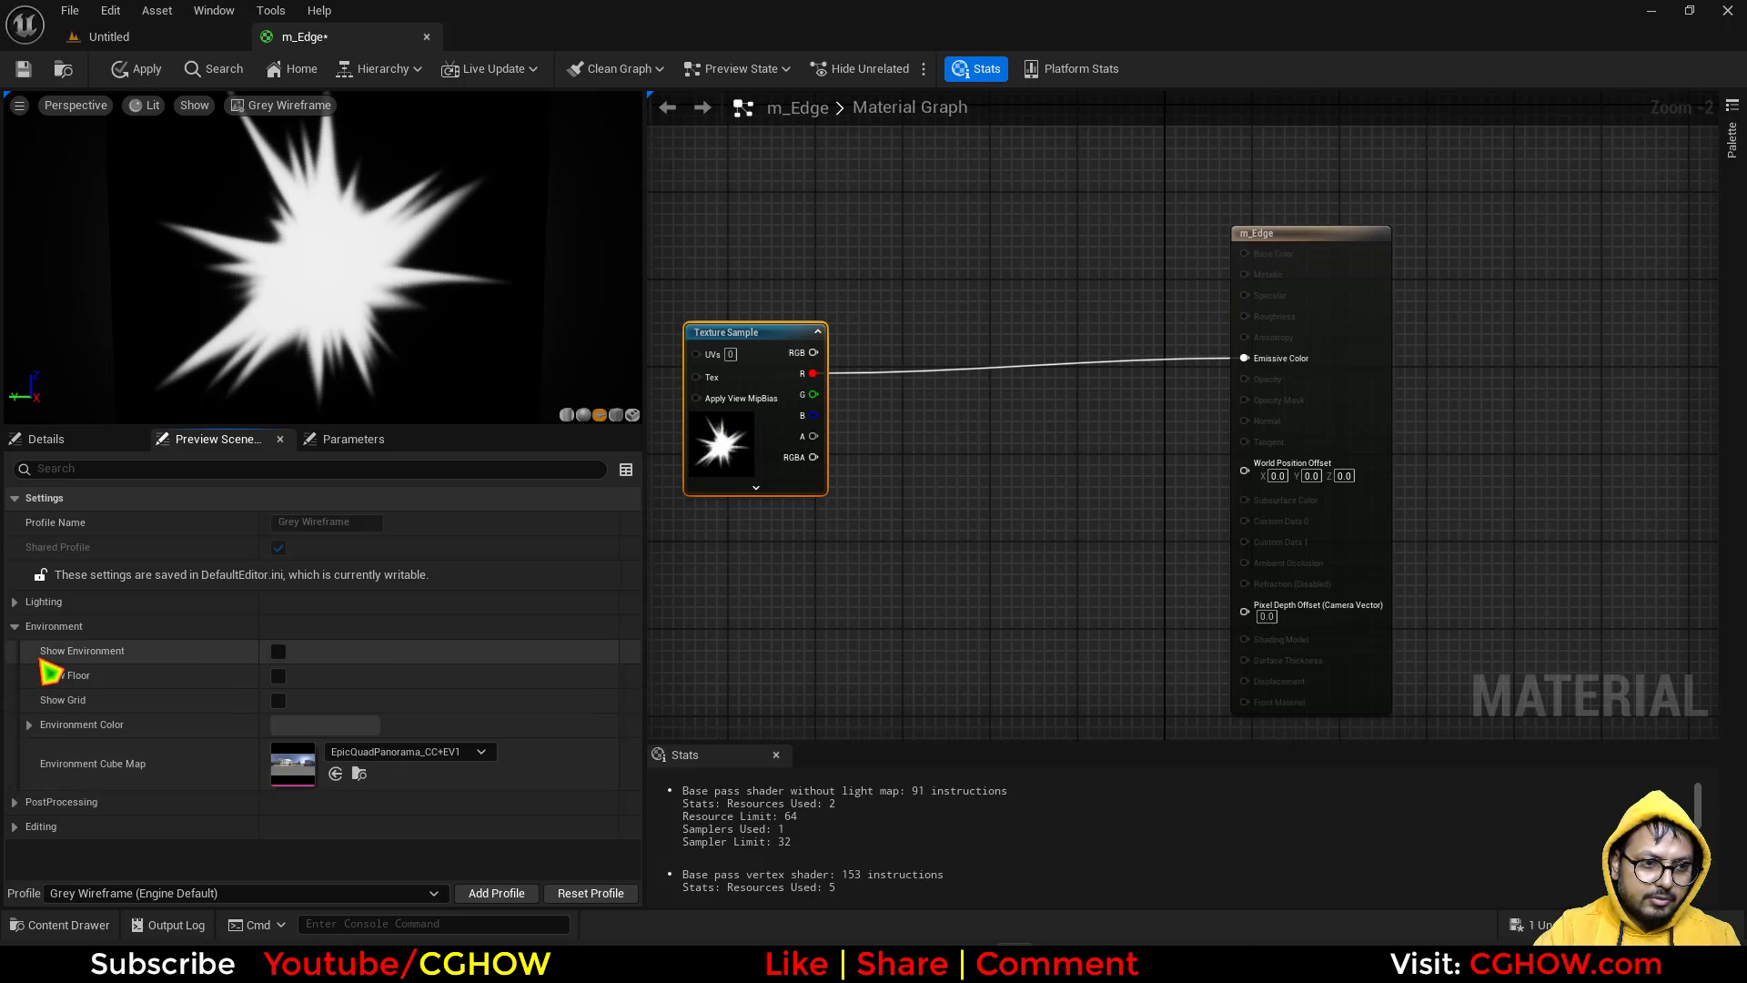
left_click(18, 803)
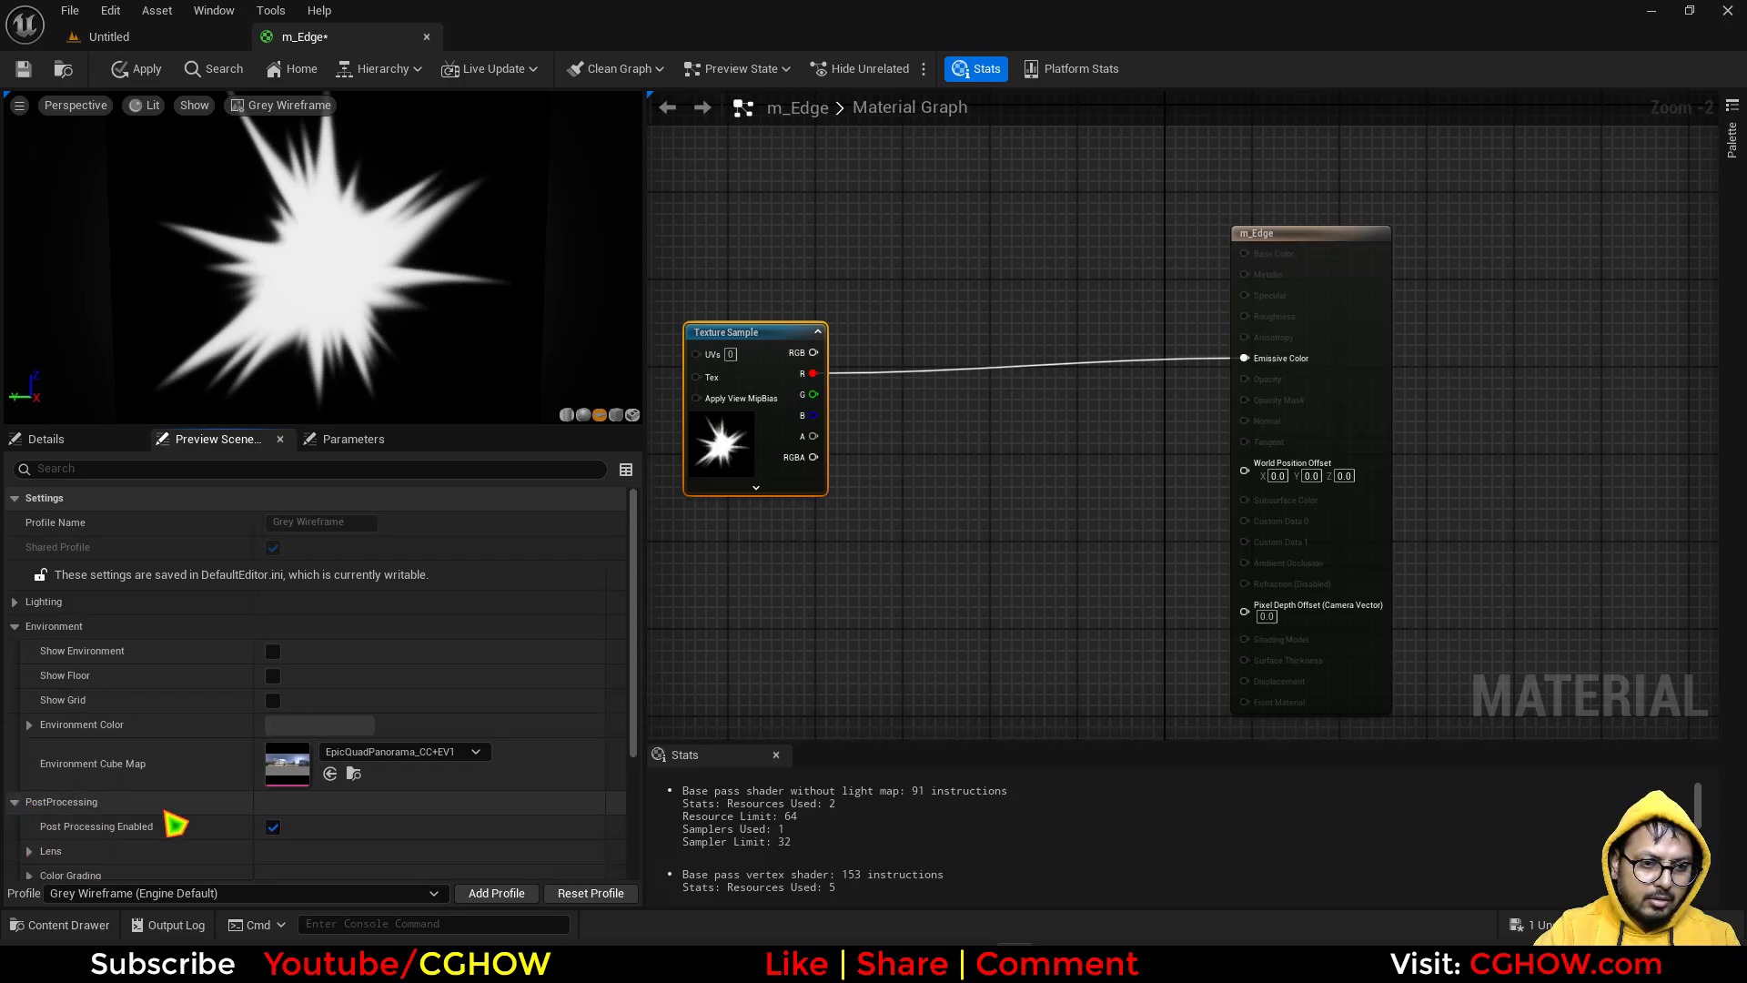
left_click(273, 826)
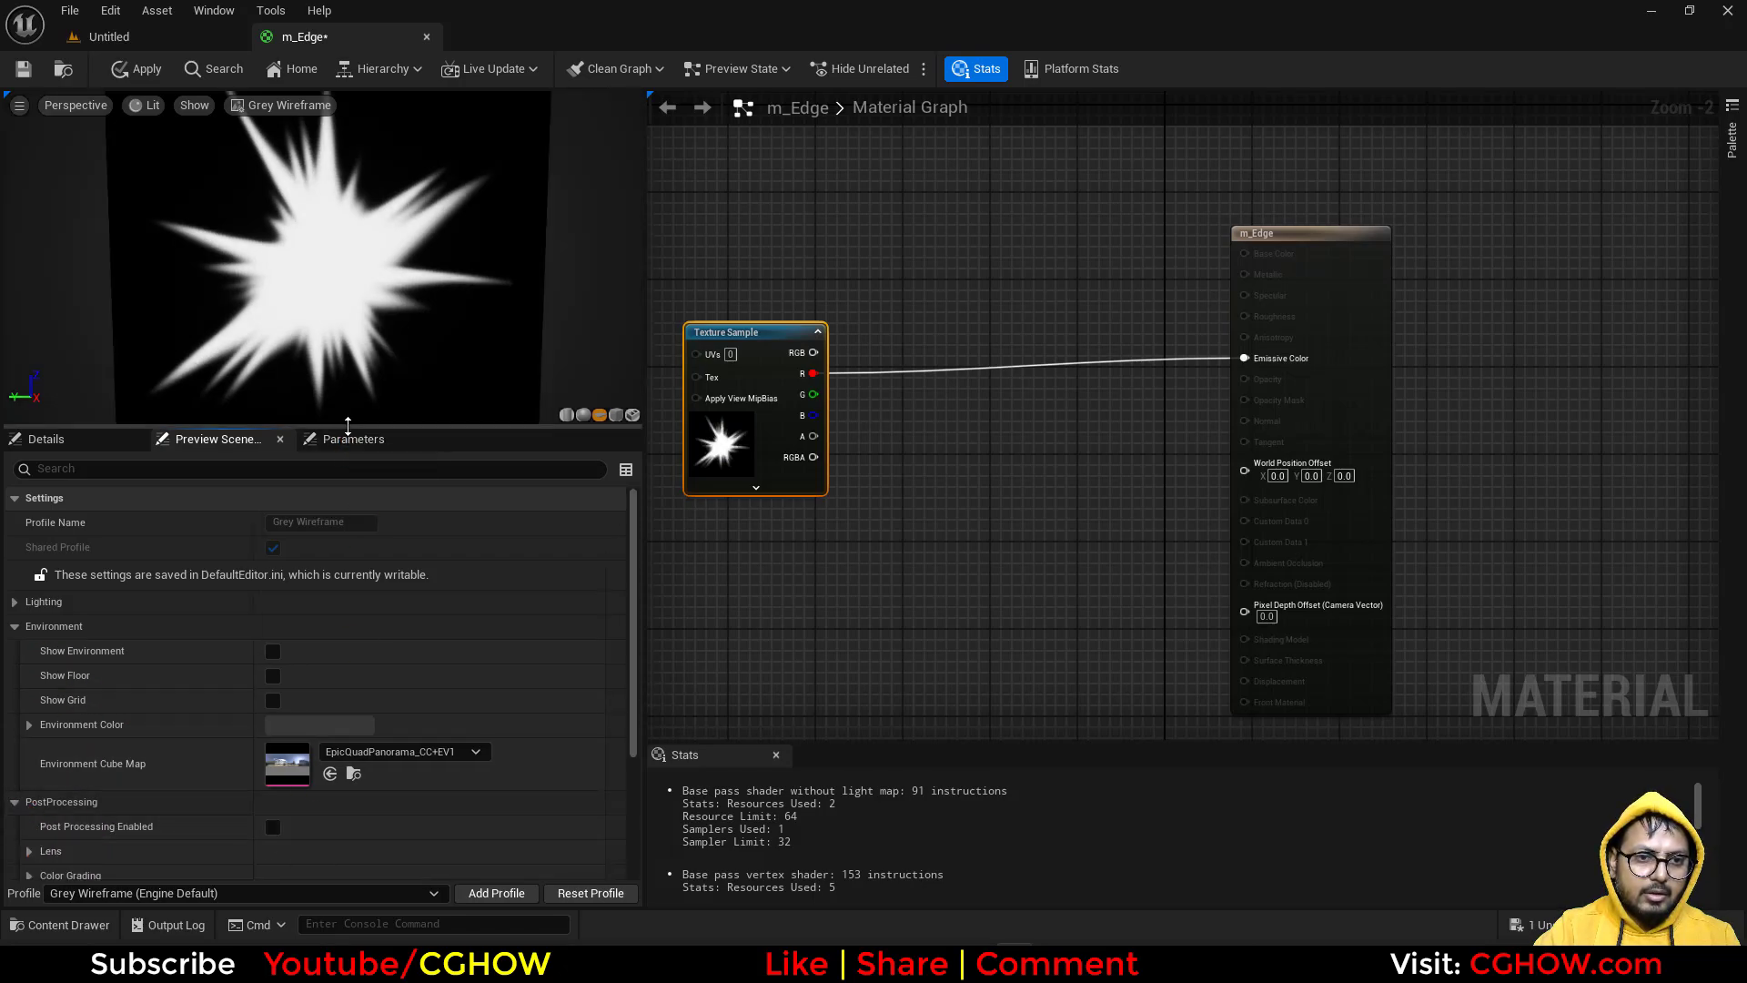
left_click_drag(347, 426, 246, 544)
left_click(98, 561)
right_click_drag(313, 292, 296, 273)
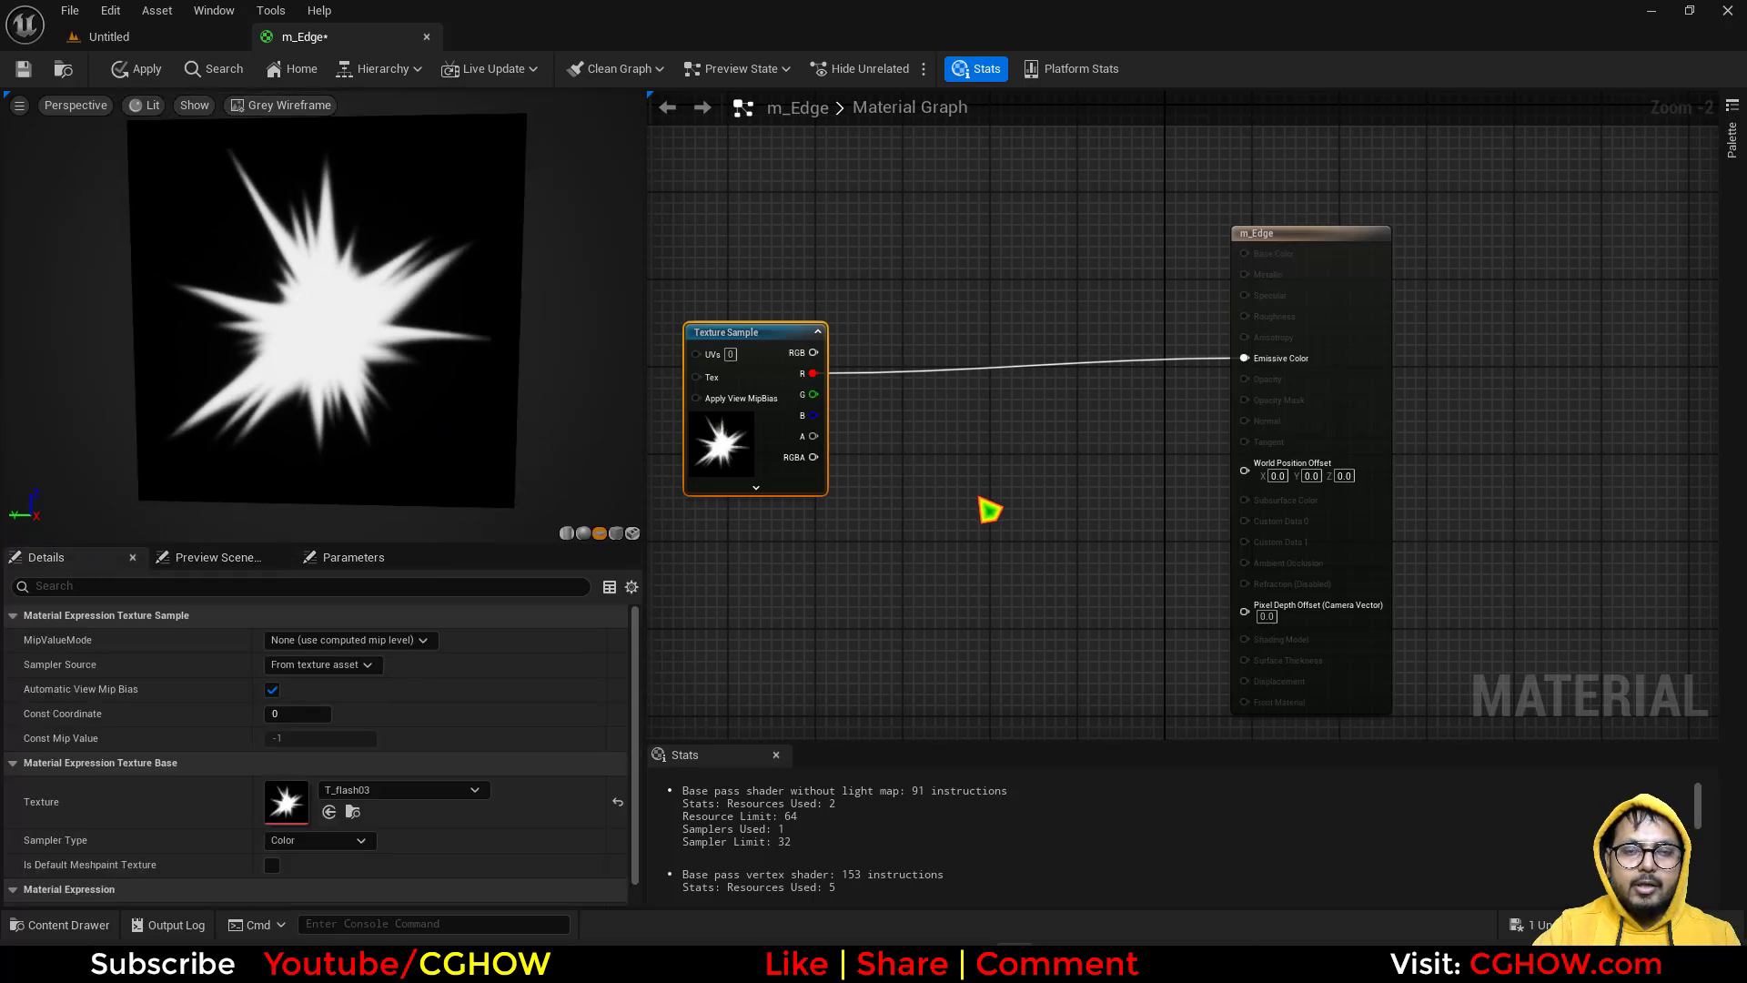
- Add a Sine node beside the T_flash03 texture sample and examine the flash preview up close
right_click_drag(978, 496, 1054, 530)
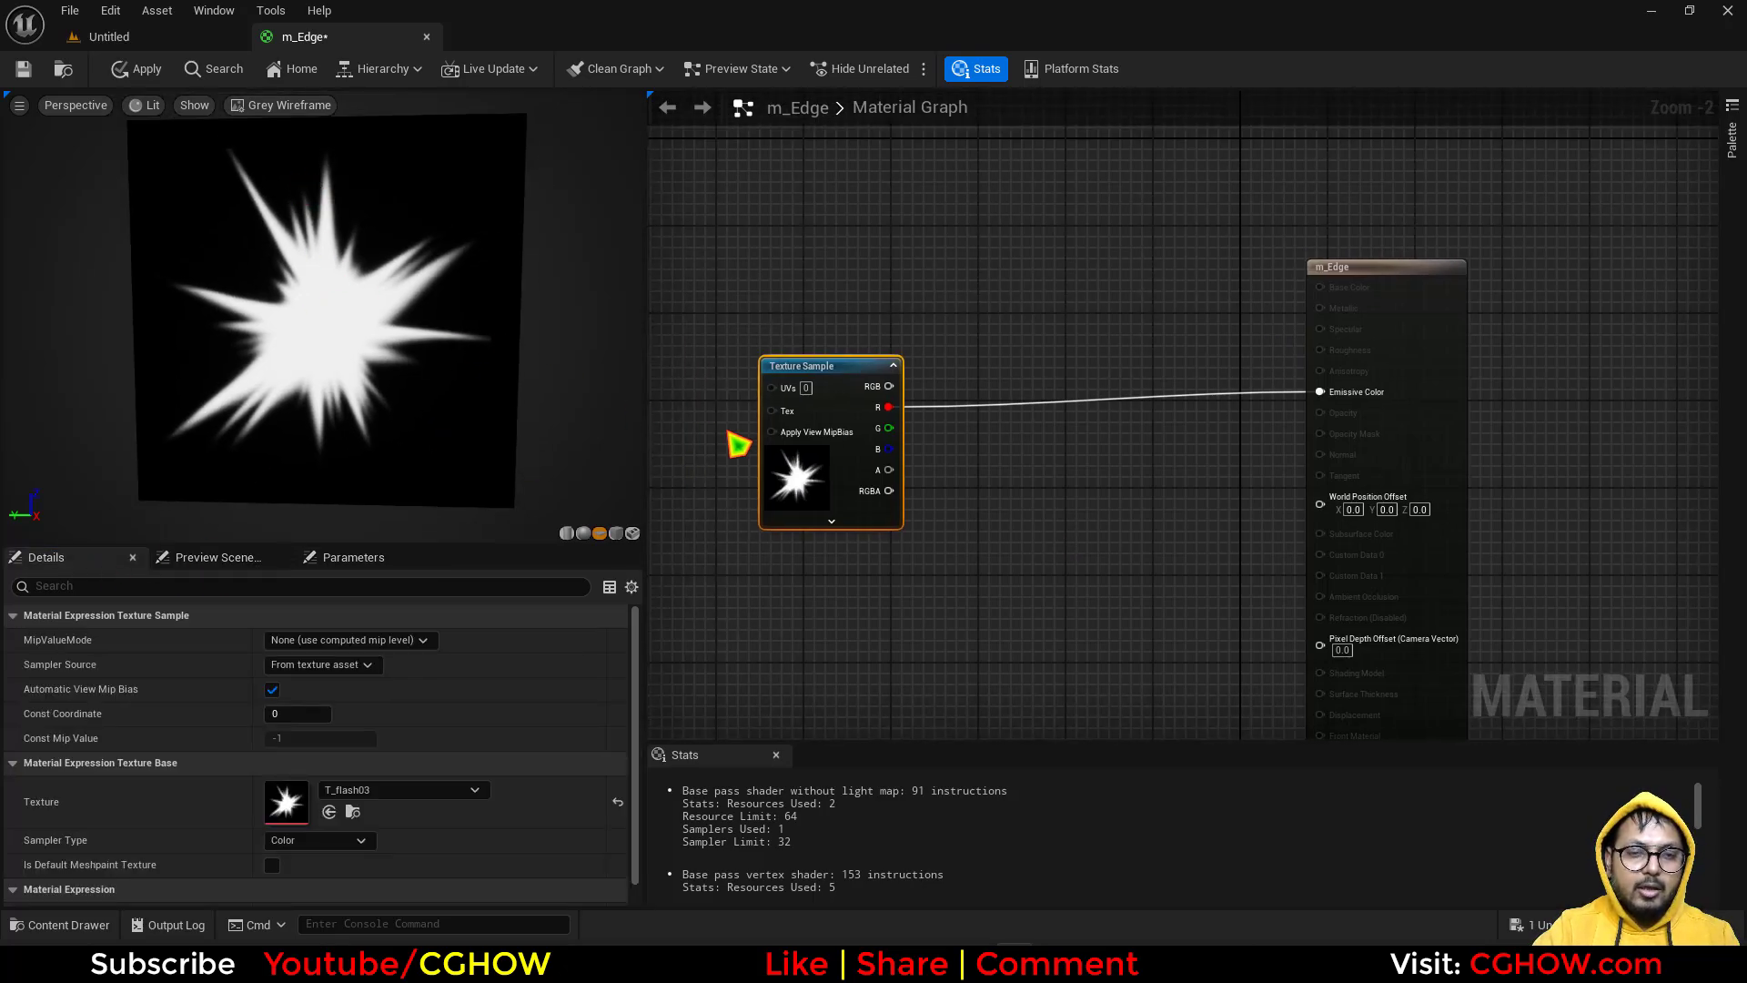
right_click(946, 382)
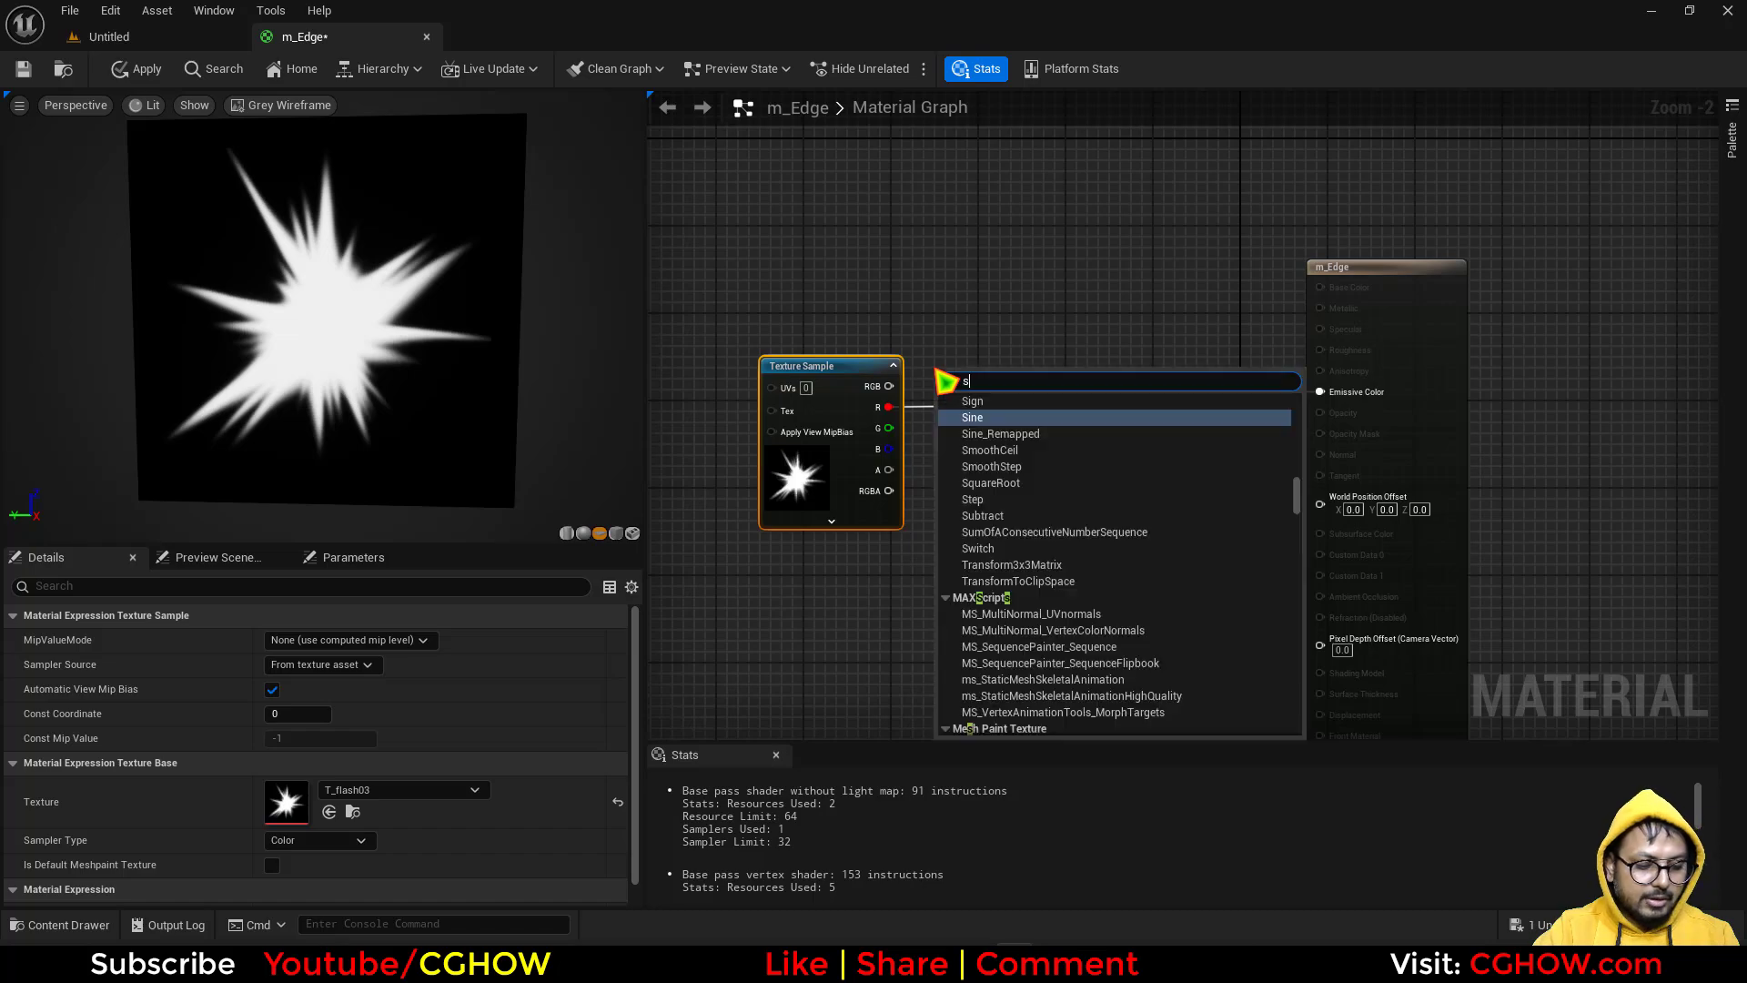
type("sin")
left_click(971, 531)
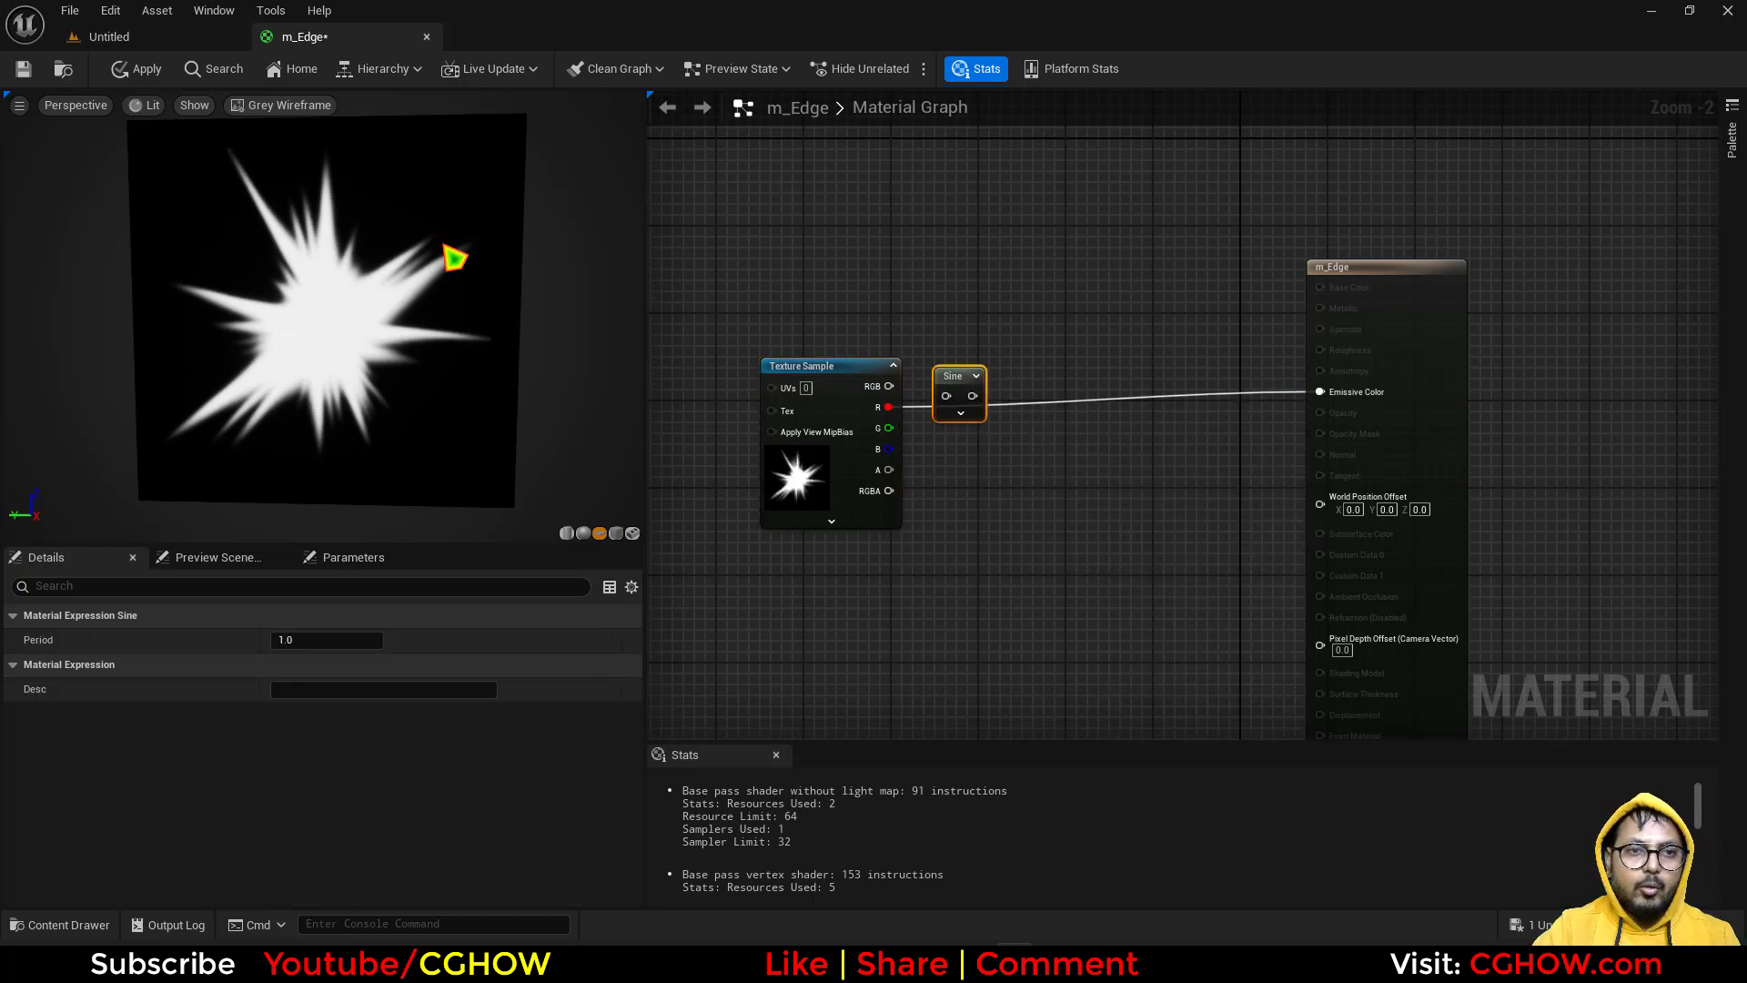
scroll(352, 285, "up", 6)
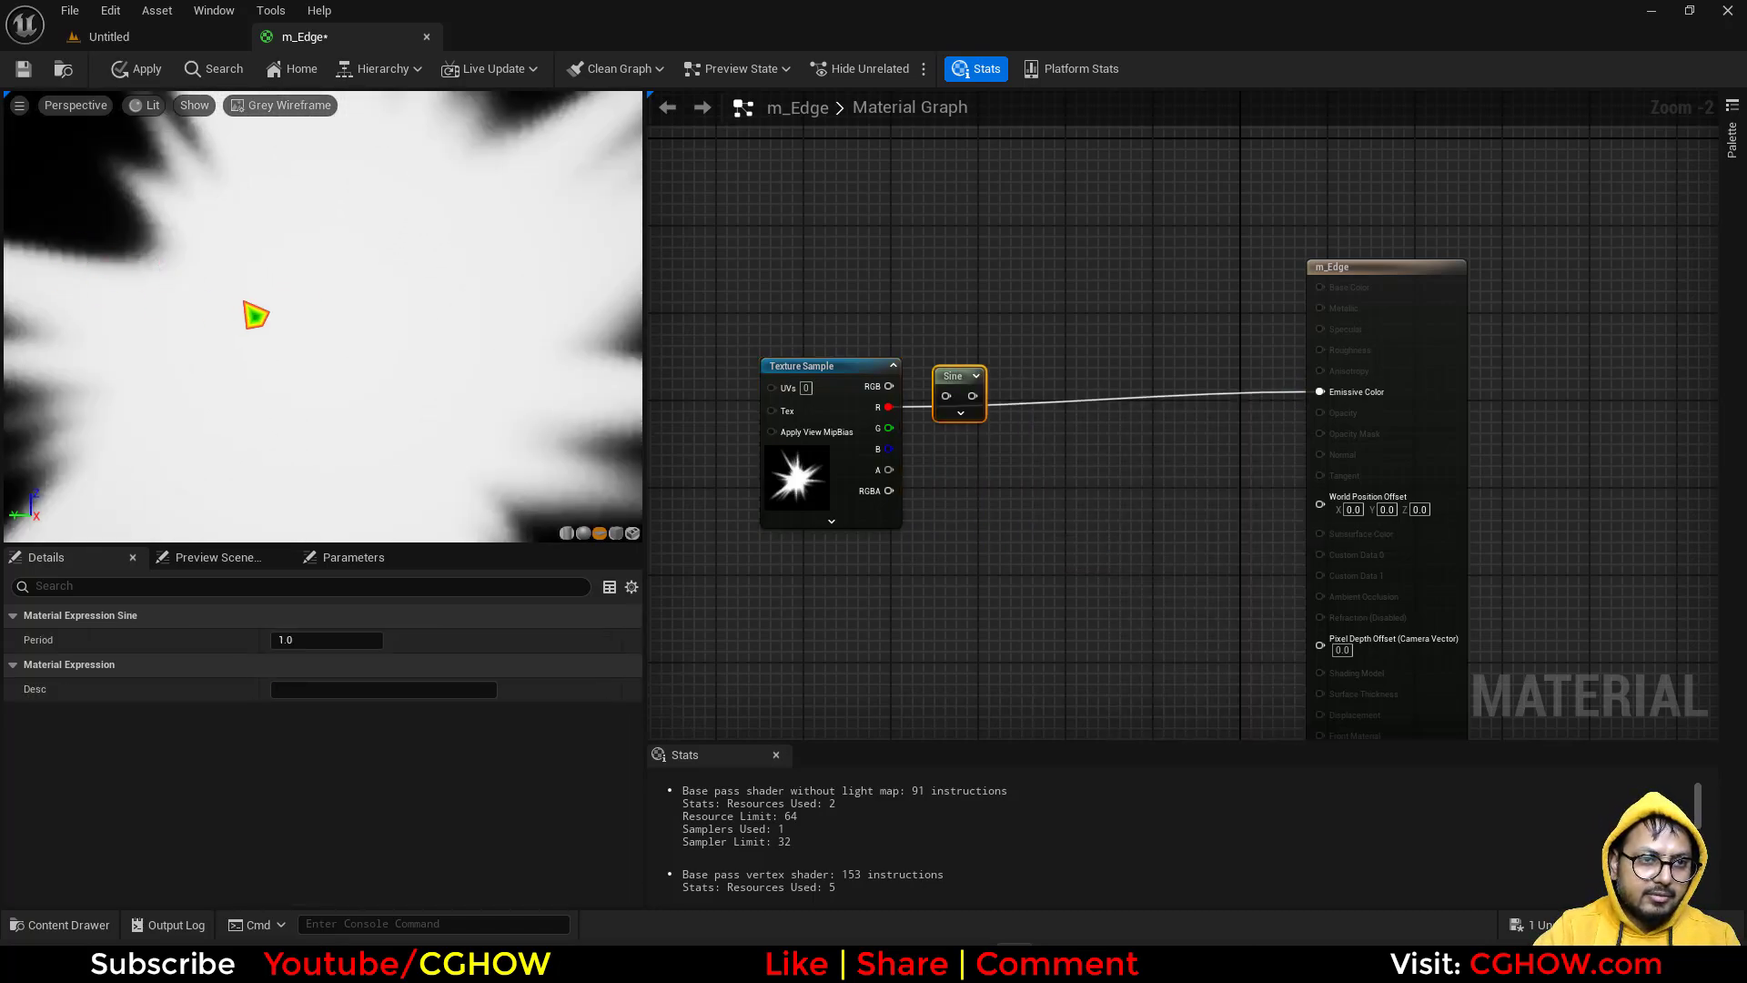
scroll(255, 315, "down", 6)
- Route the texture's red output through the Sine node into Emissive Color, check the preview, and delete the Sine node
left_click_drag(890, 407, 1320, 392)
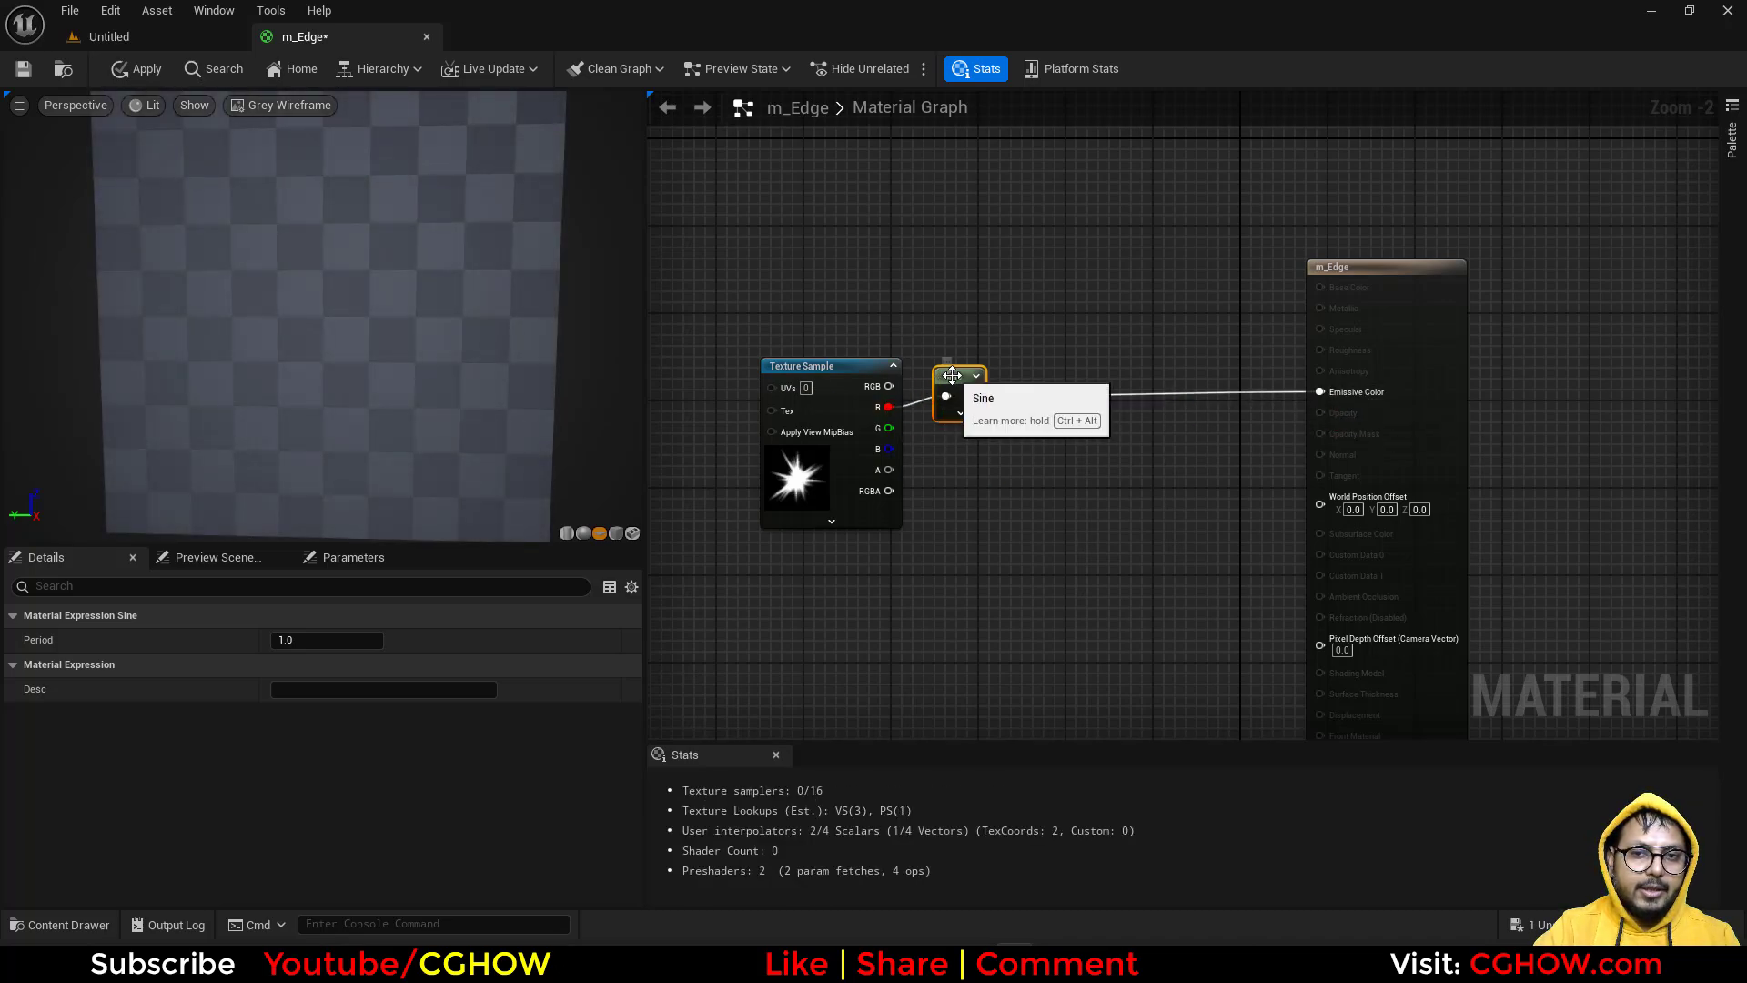
left_click_drag(952, 375, 951, 388)
right_click_drag(364, 377, 339, 365)
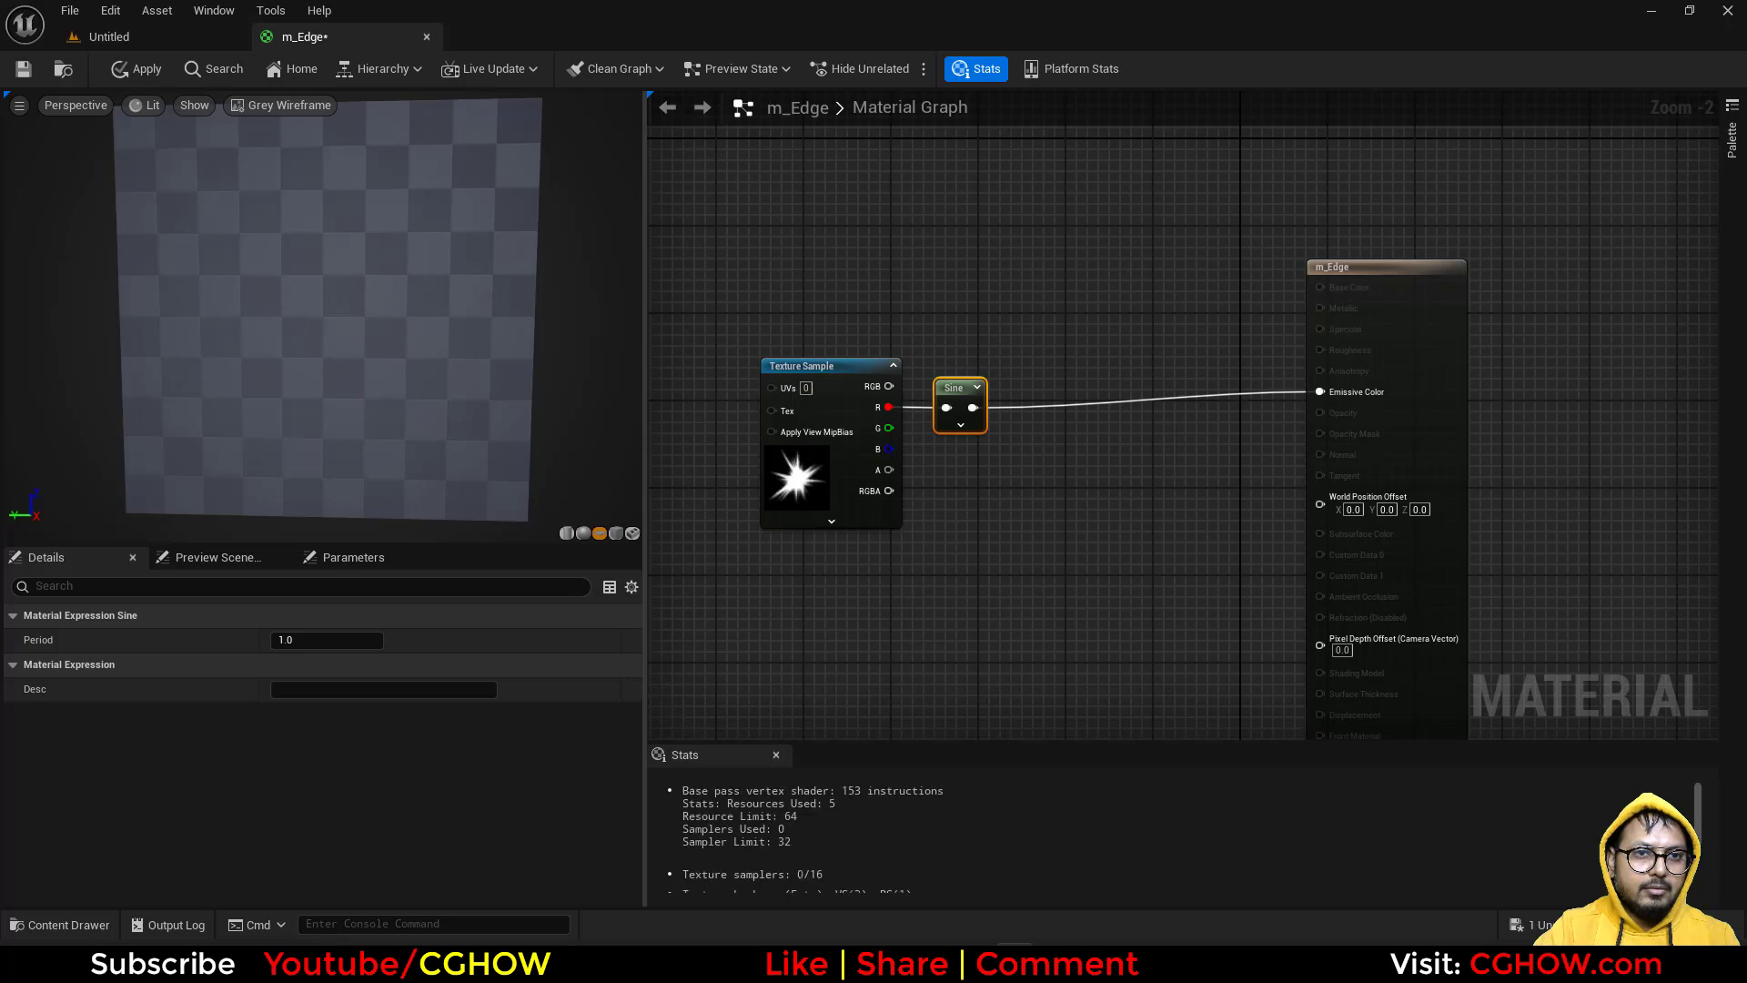
left_click_drag(360, 399, 419, 424)
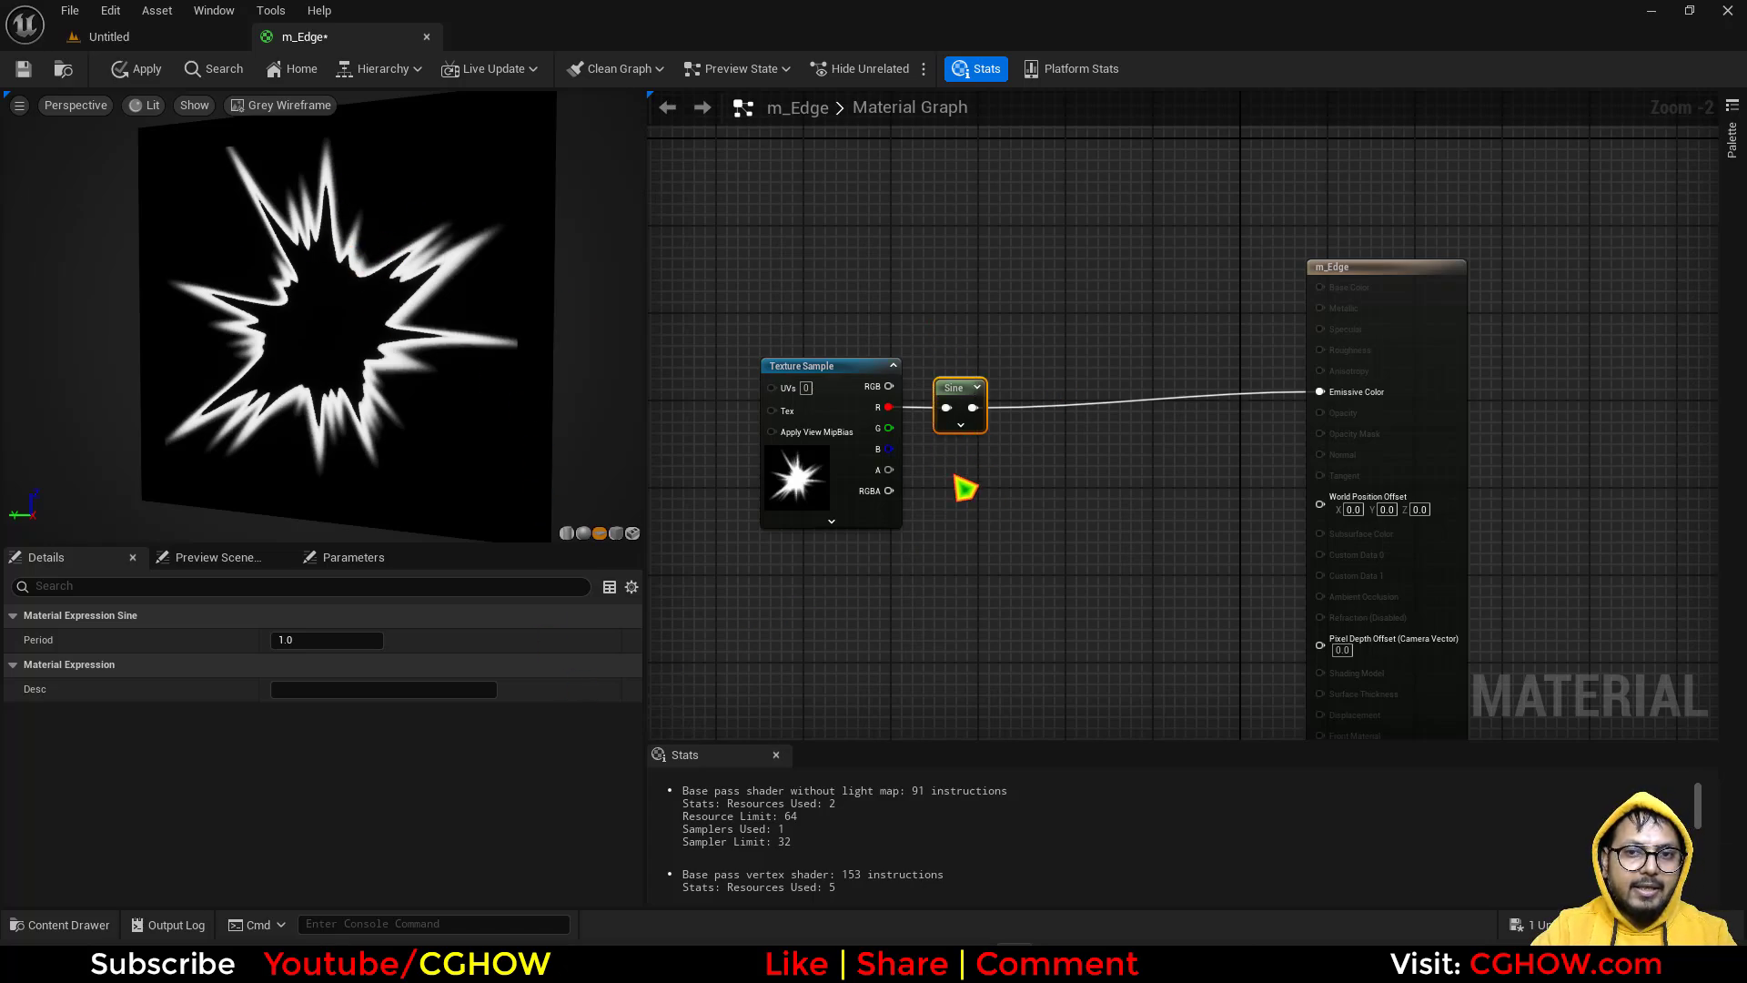
key("Delete")
- Add a 3ColorBlend node and connect its Result to the material's Emissive Color
right_click(952, 338)
type("3c")
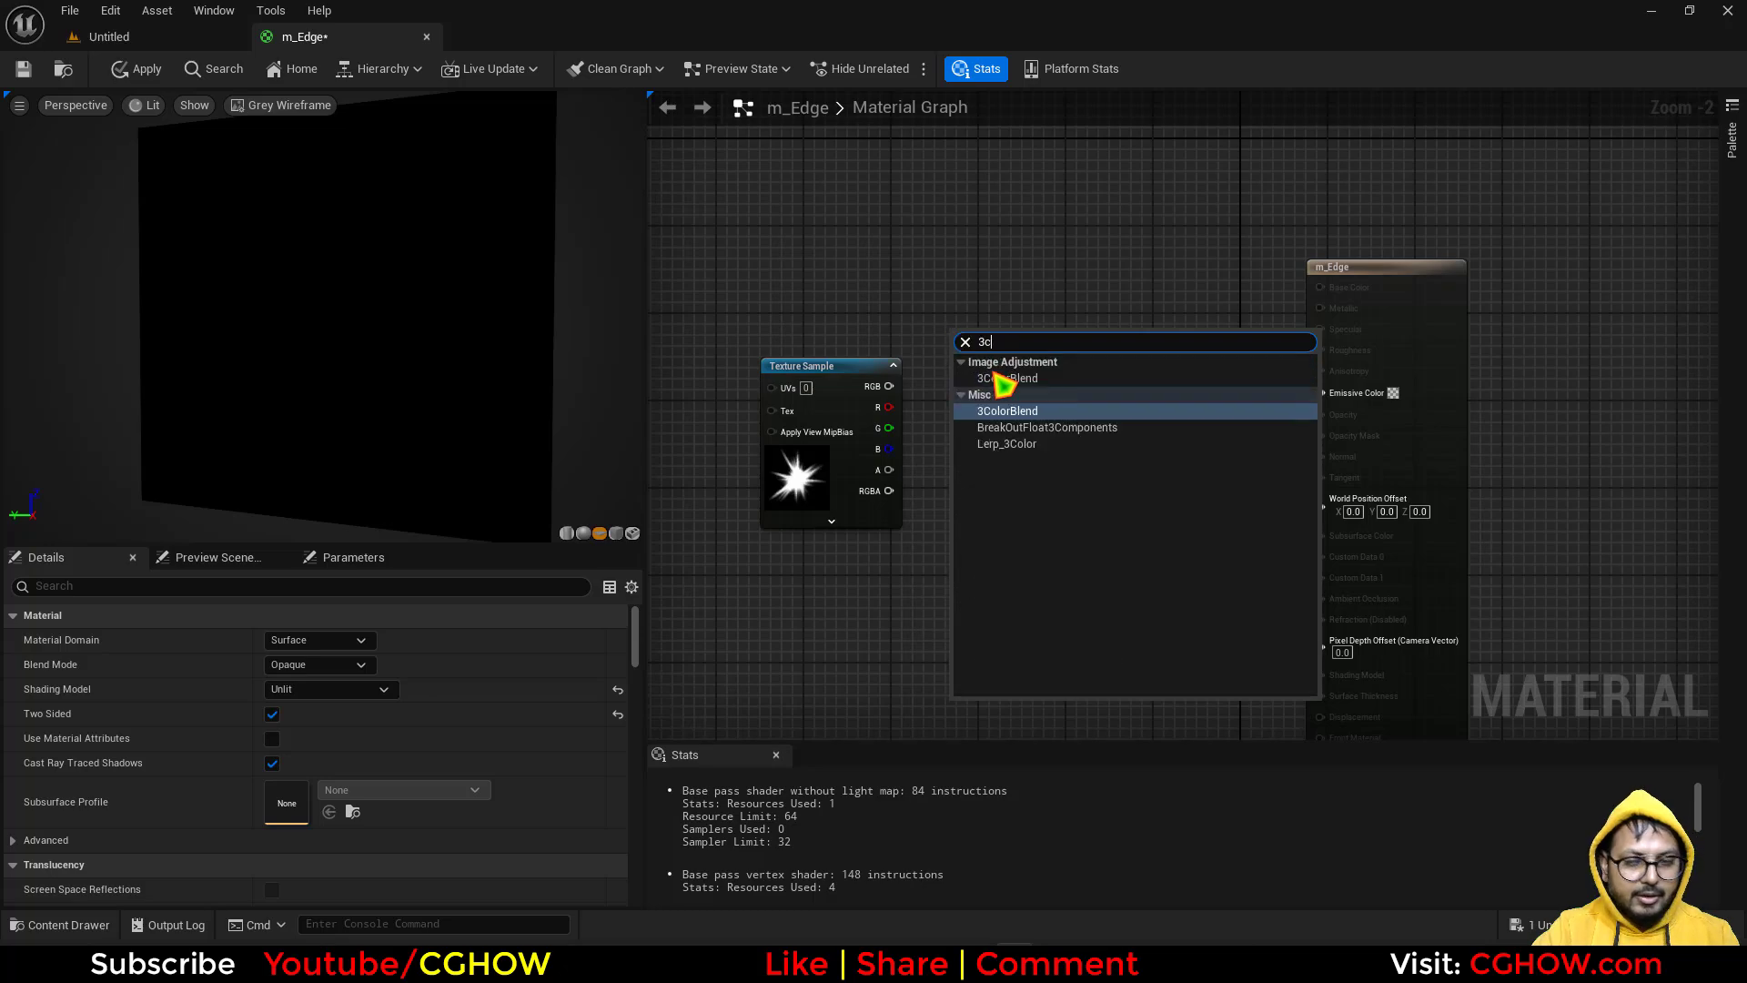
left_click(1007, 411)
left_click_drag(888, 407, 995, 439)
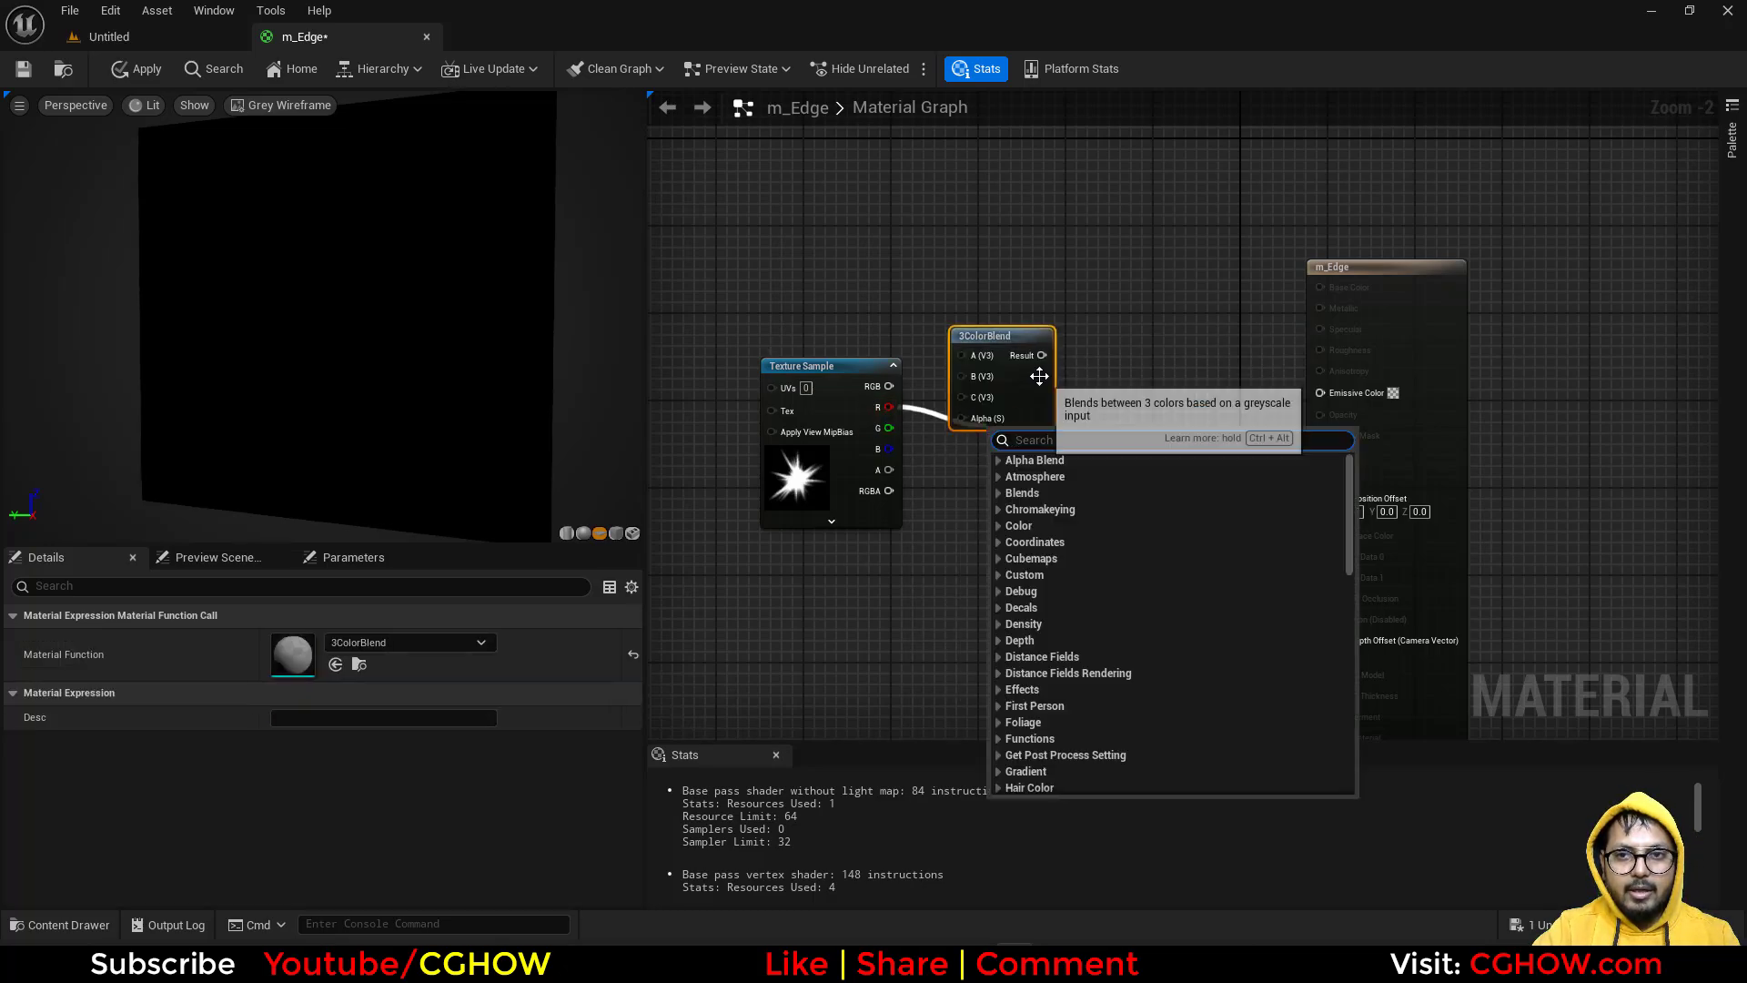
left_click_drag(1024, 377, 1320, 392)
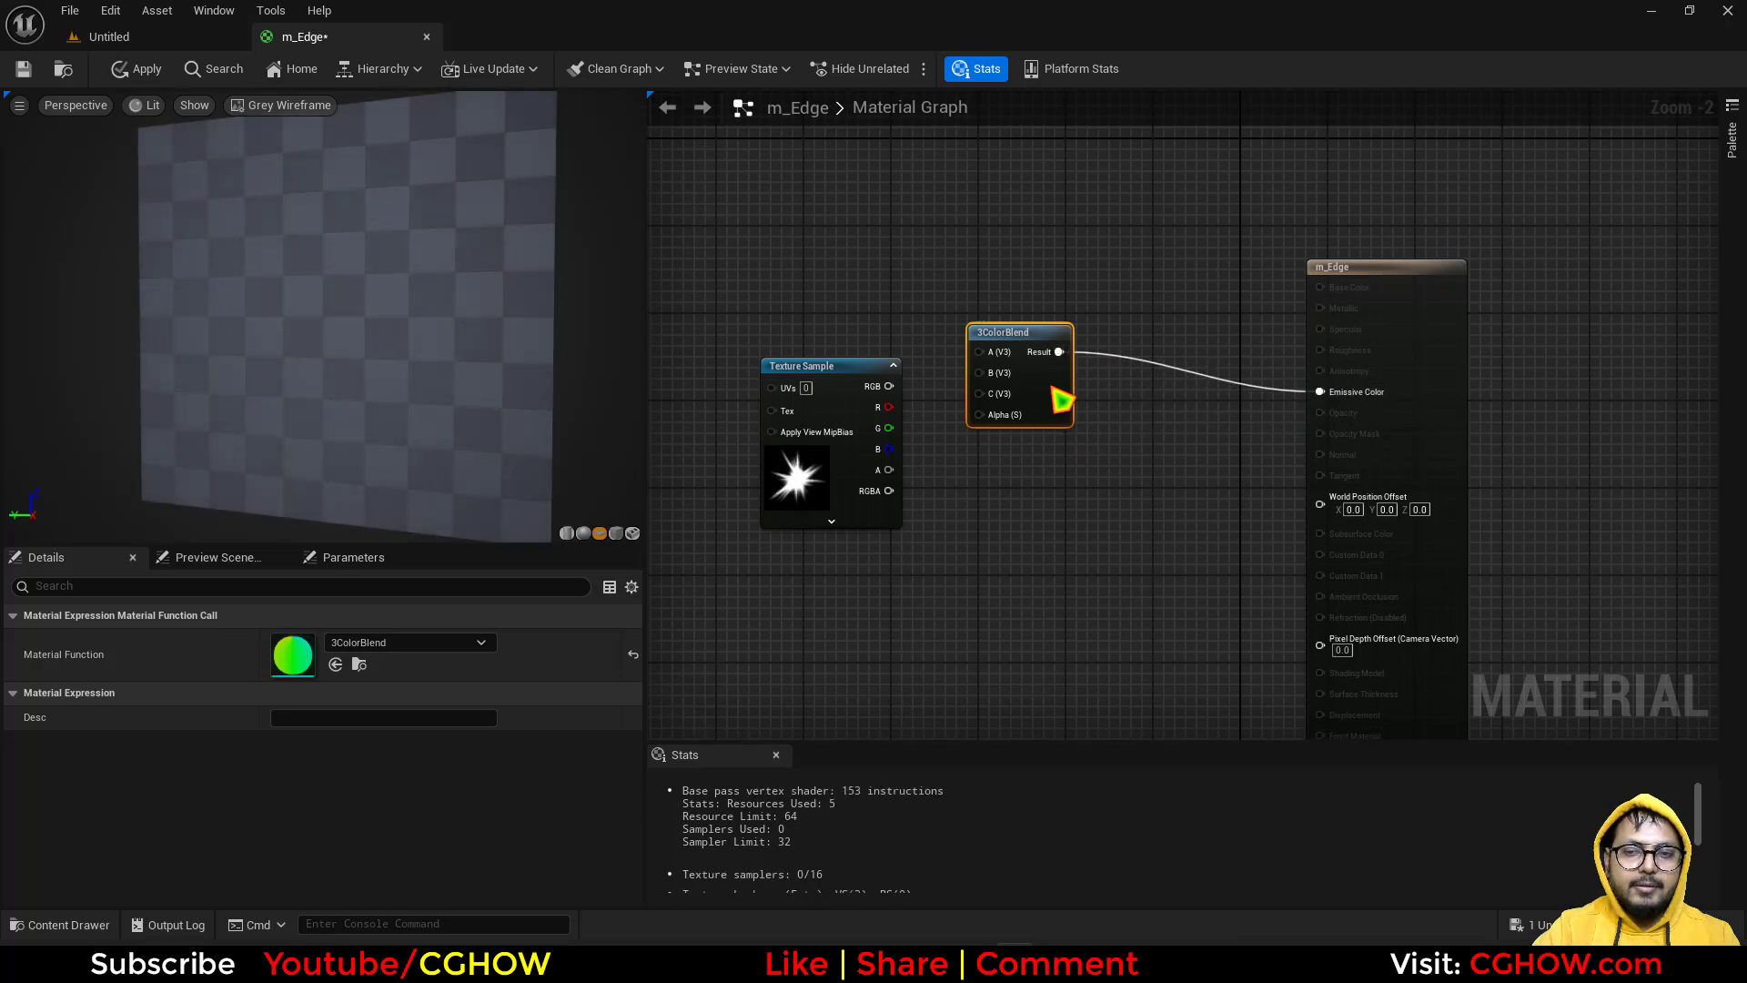
left_click_drag(1054, 389, 1064, 384)
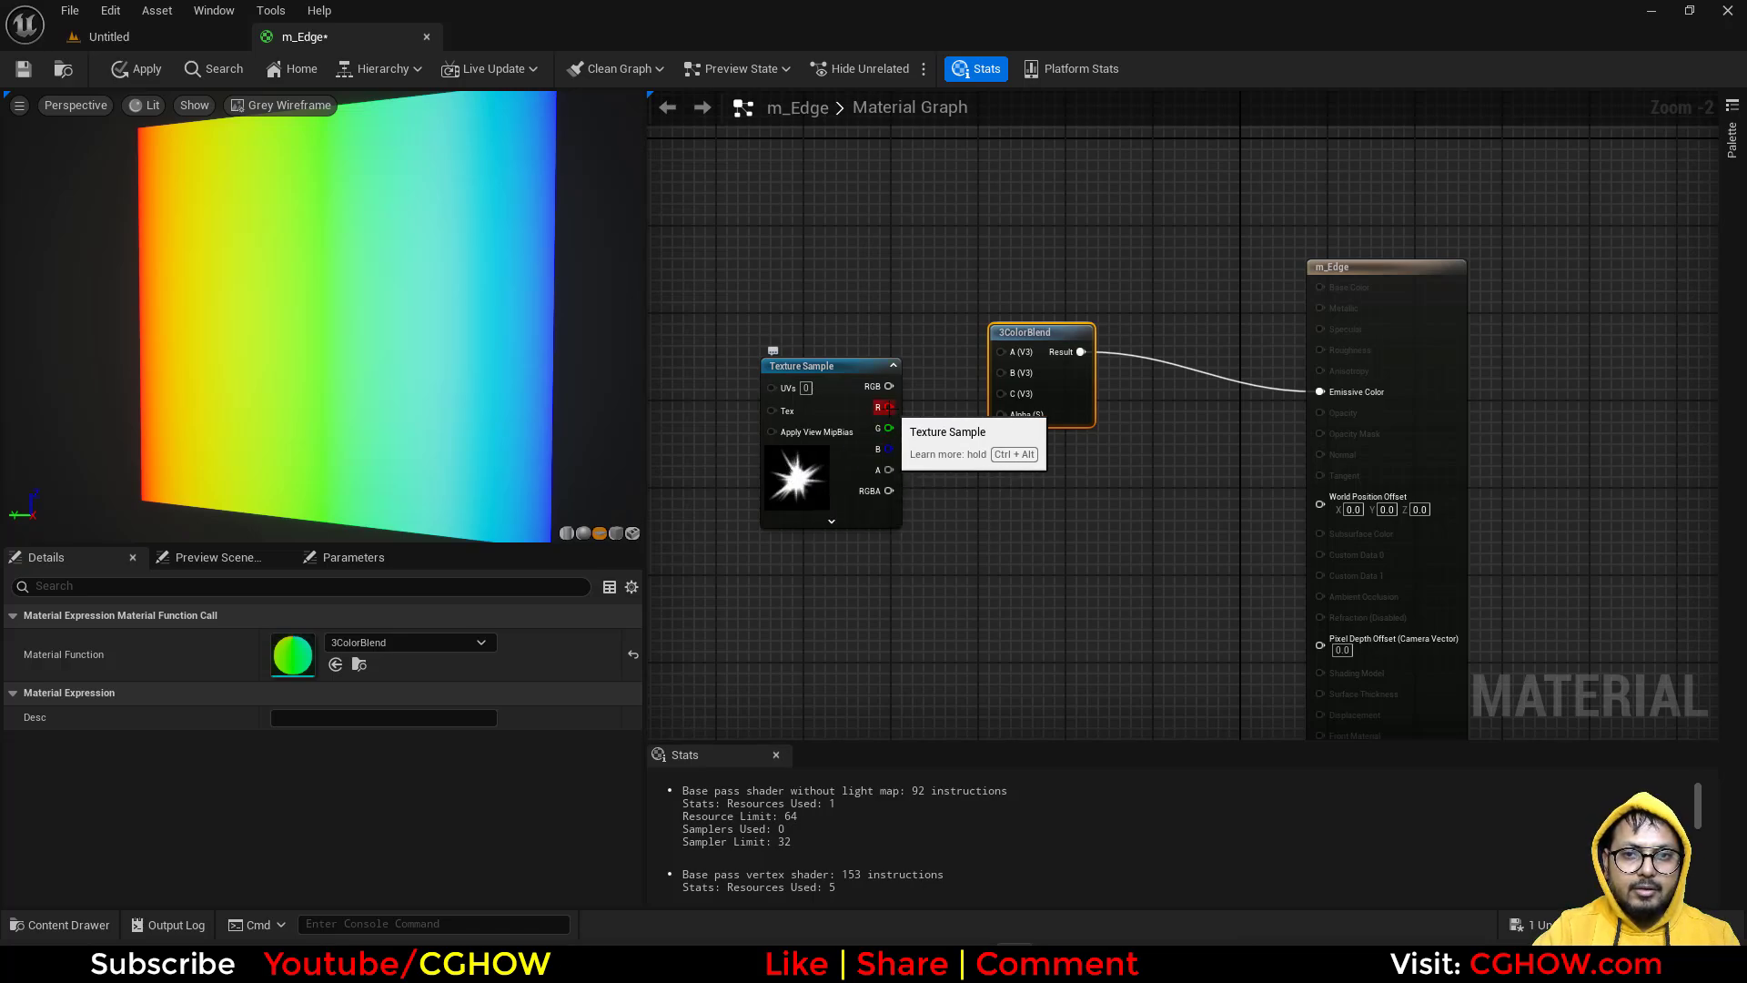
- Connect the T_flash03 red output to the 3ColorBlend's Alpha input and tidy the texture node's position
left_click_drag(888, 406, 1002, 415)
left_click_drag(826, 460, 814, 480)
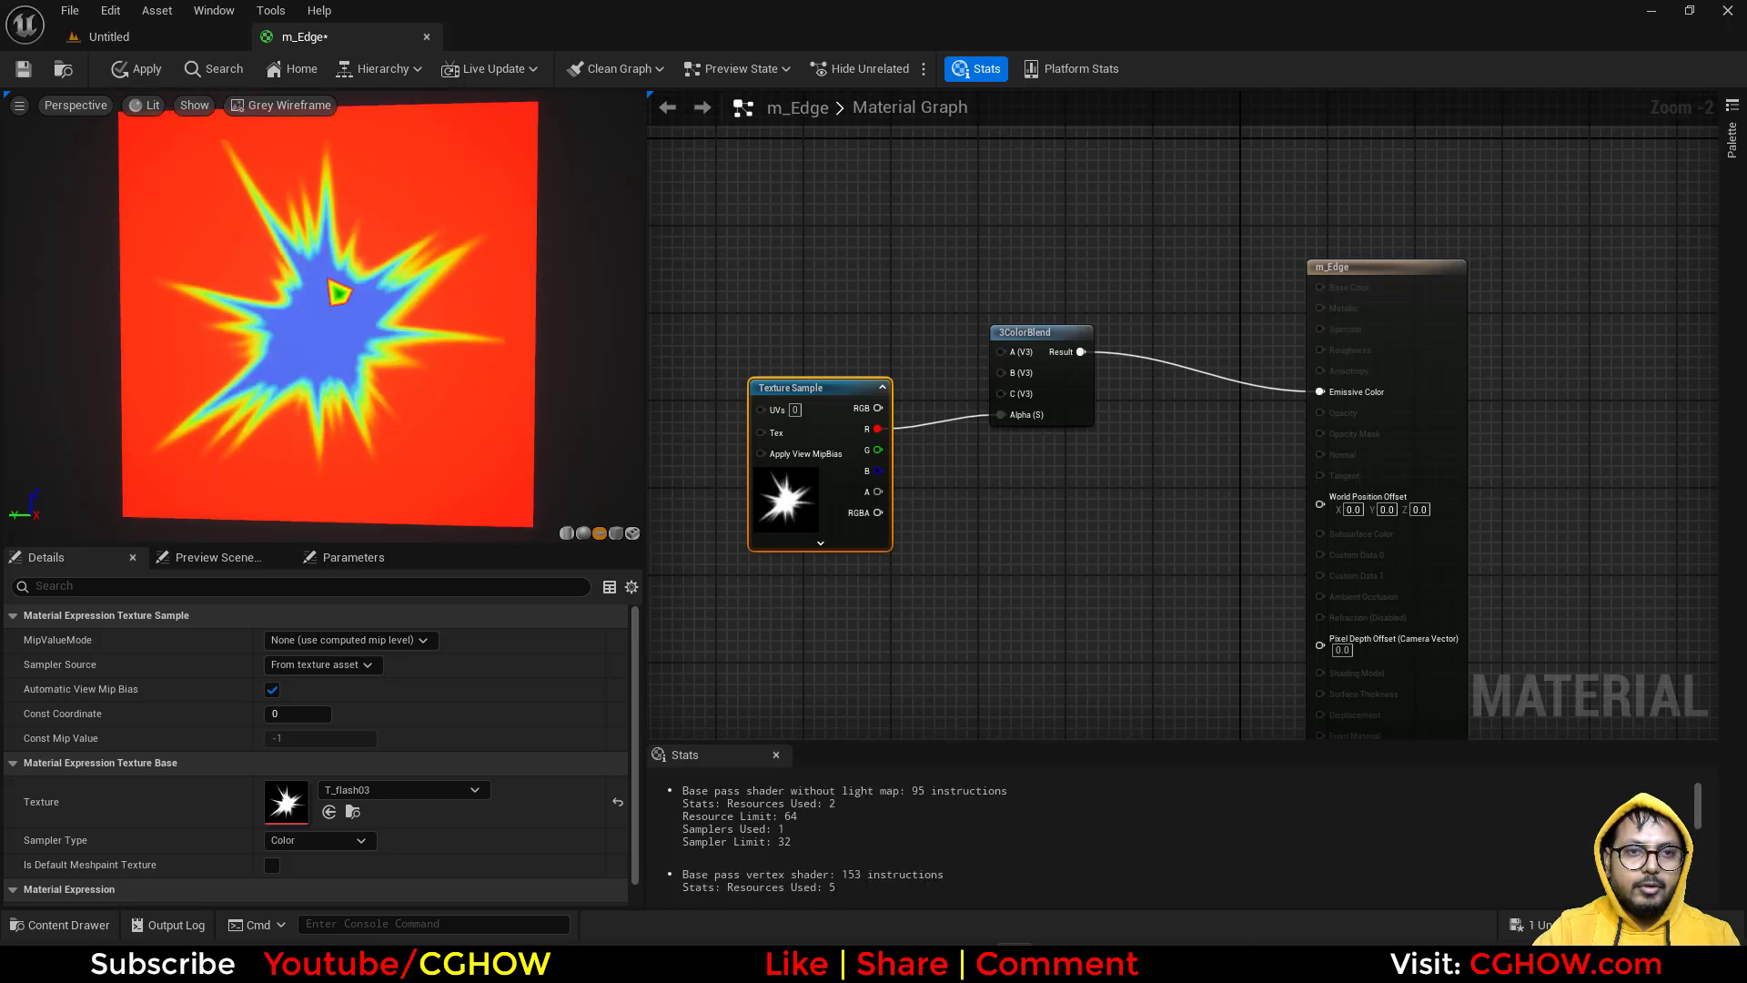
right_click_drag(328, 280, 337, 300)
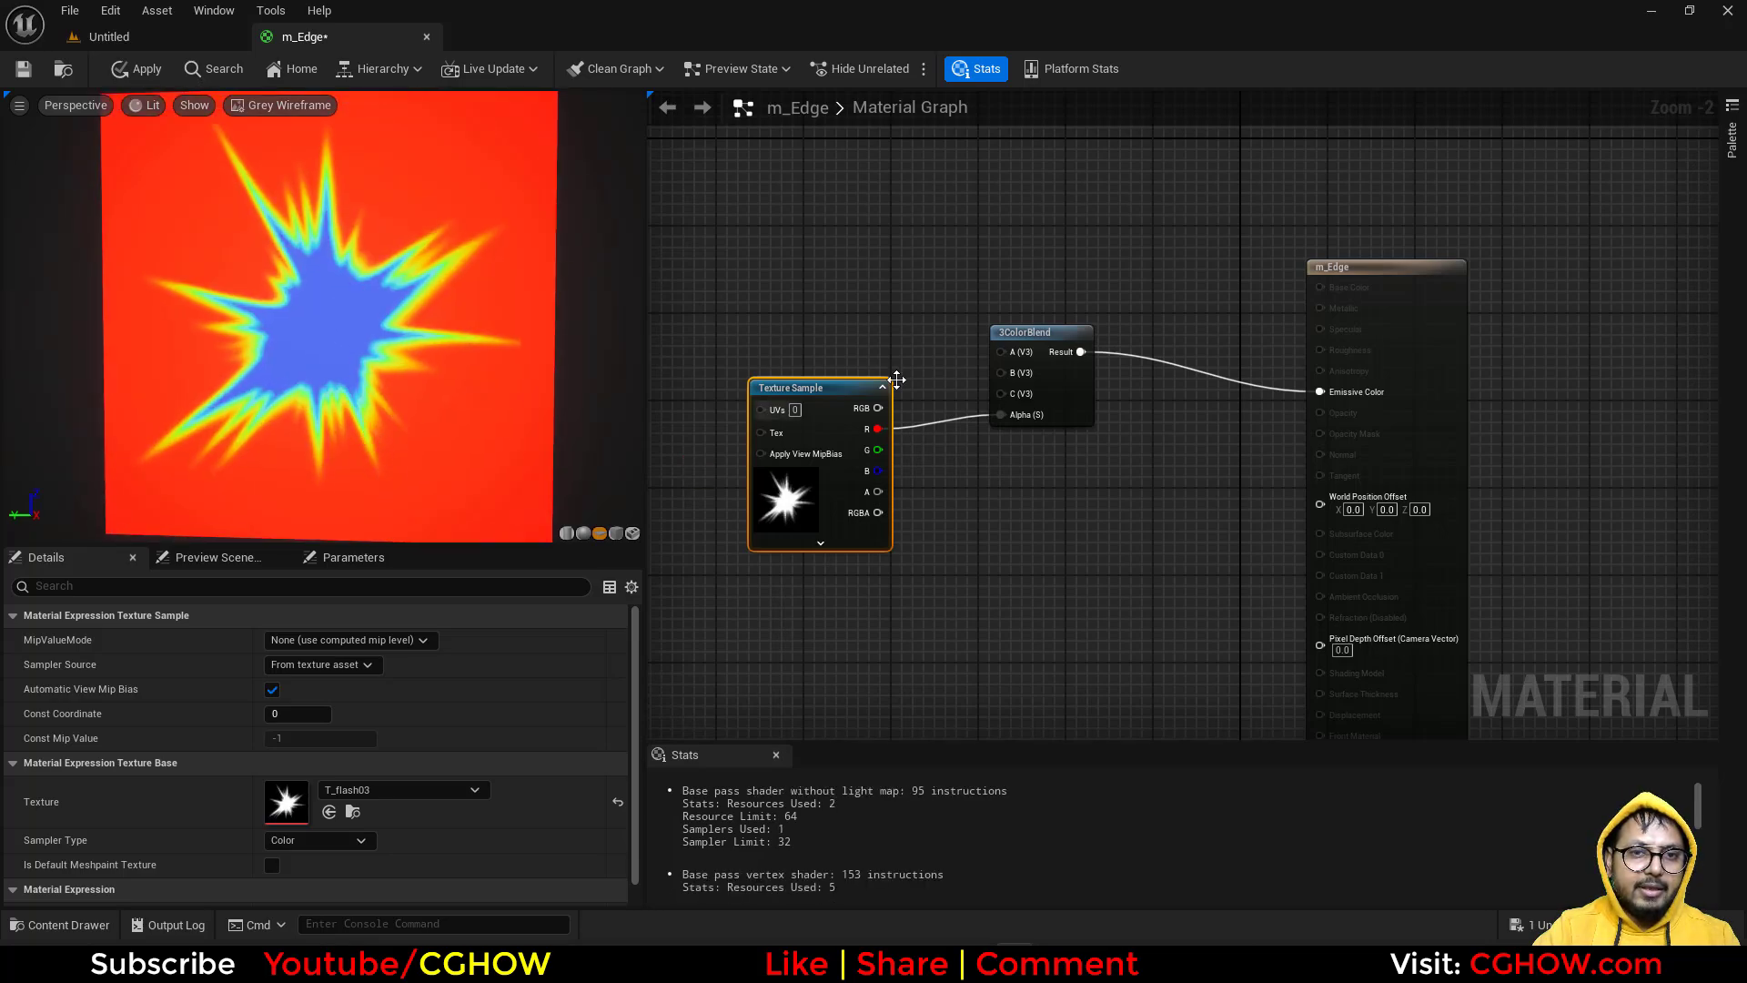
- Feed a constant of 0 into the 3ColorBlend's A and C inputs and a constant of 1 into B
right_click_drag(900, 297, 894, 281)
key("1")
left_click(866, 255)
left_click_drag(946, 283, 1001, 379)
left_click_drag(952, 284, 853, 318)
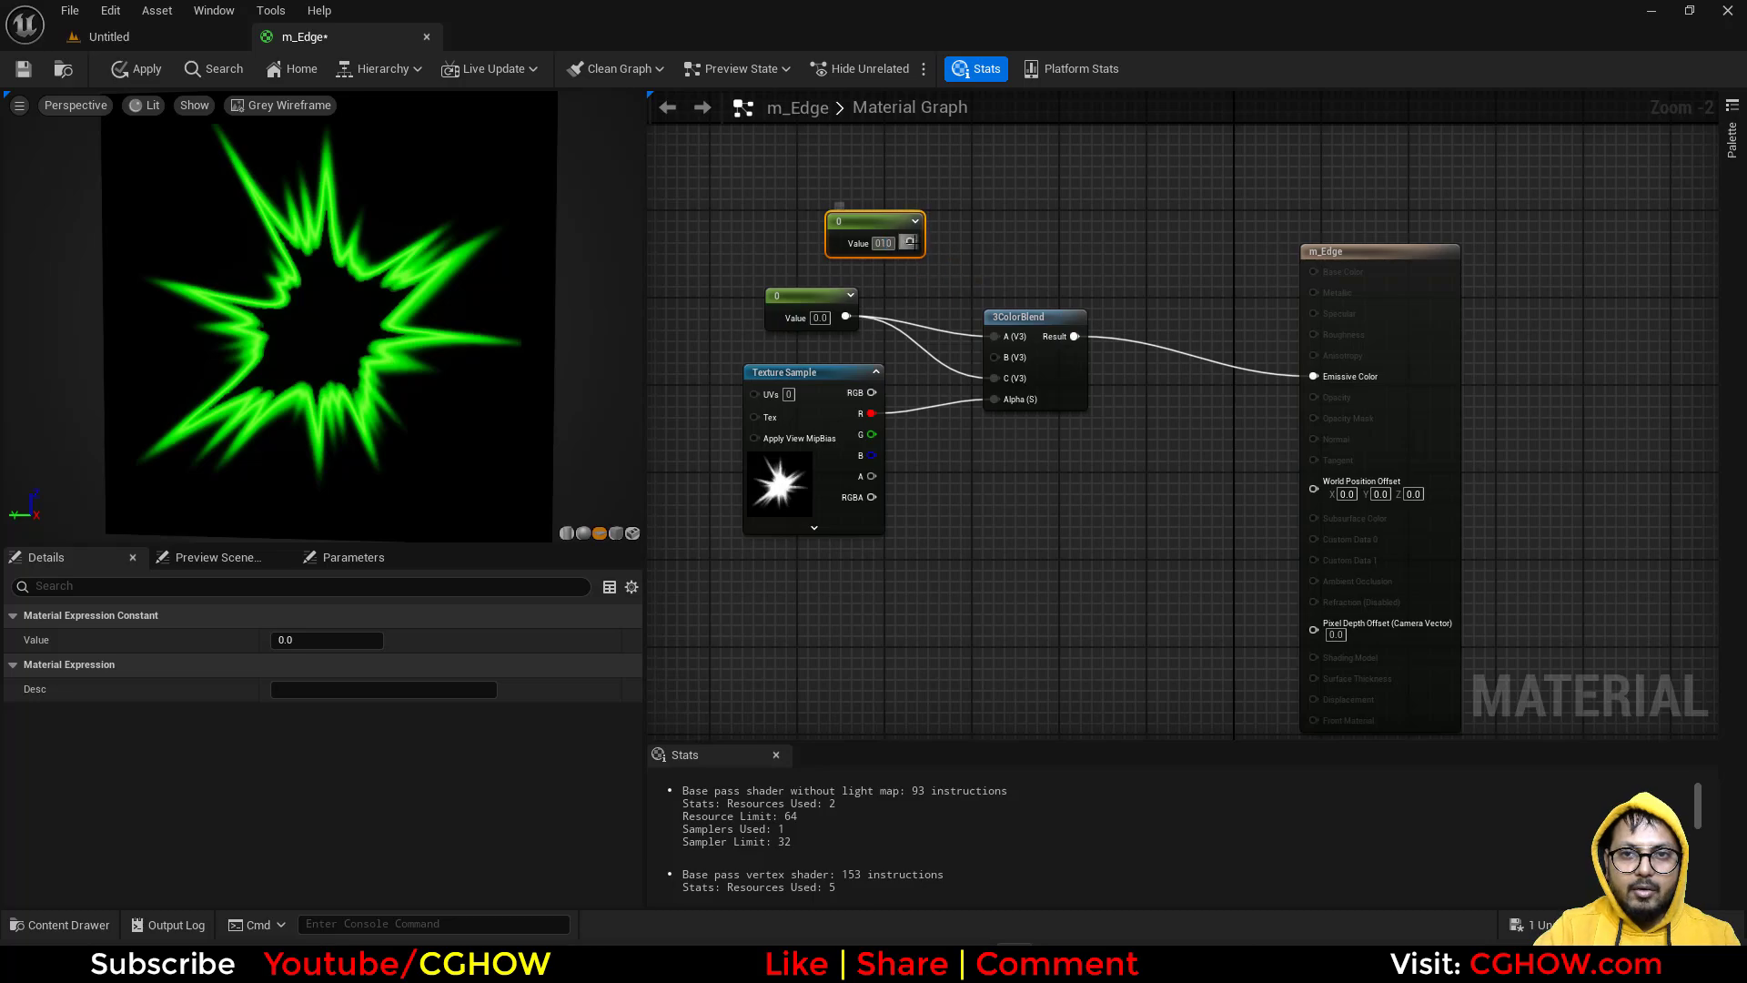
left_click_drag(900, 241, 996, 357)
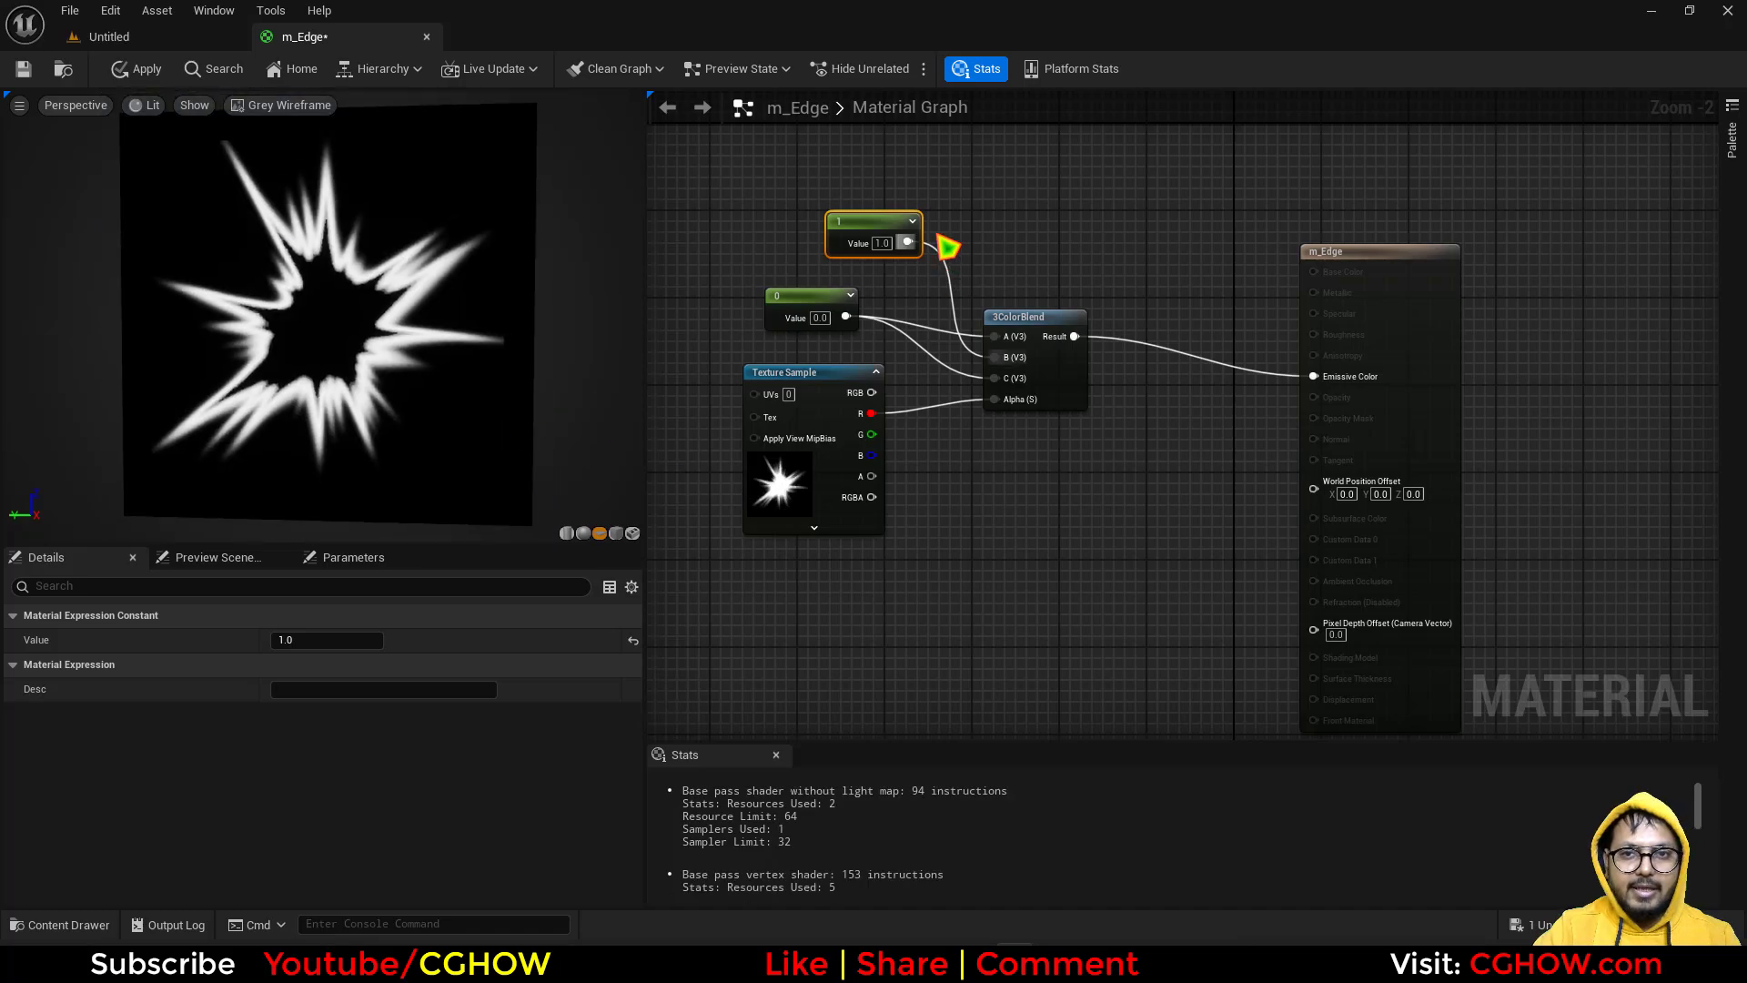
- Delete the 3ColorBlend node and the constants feeding it, and reposition the Texture Sample node
key("Delete")
left_click(1034, 322)
key("Delete")
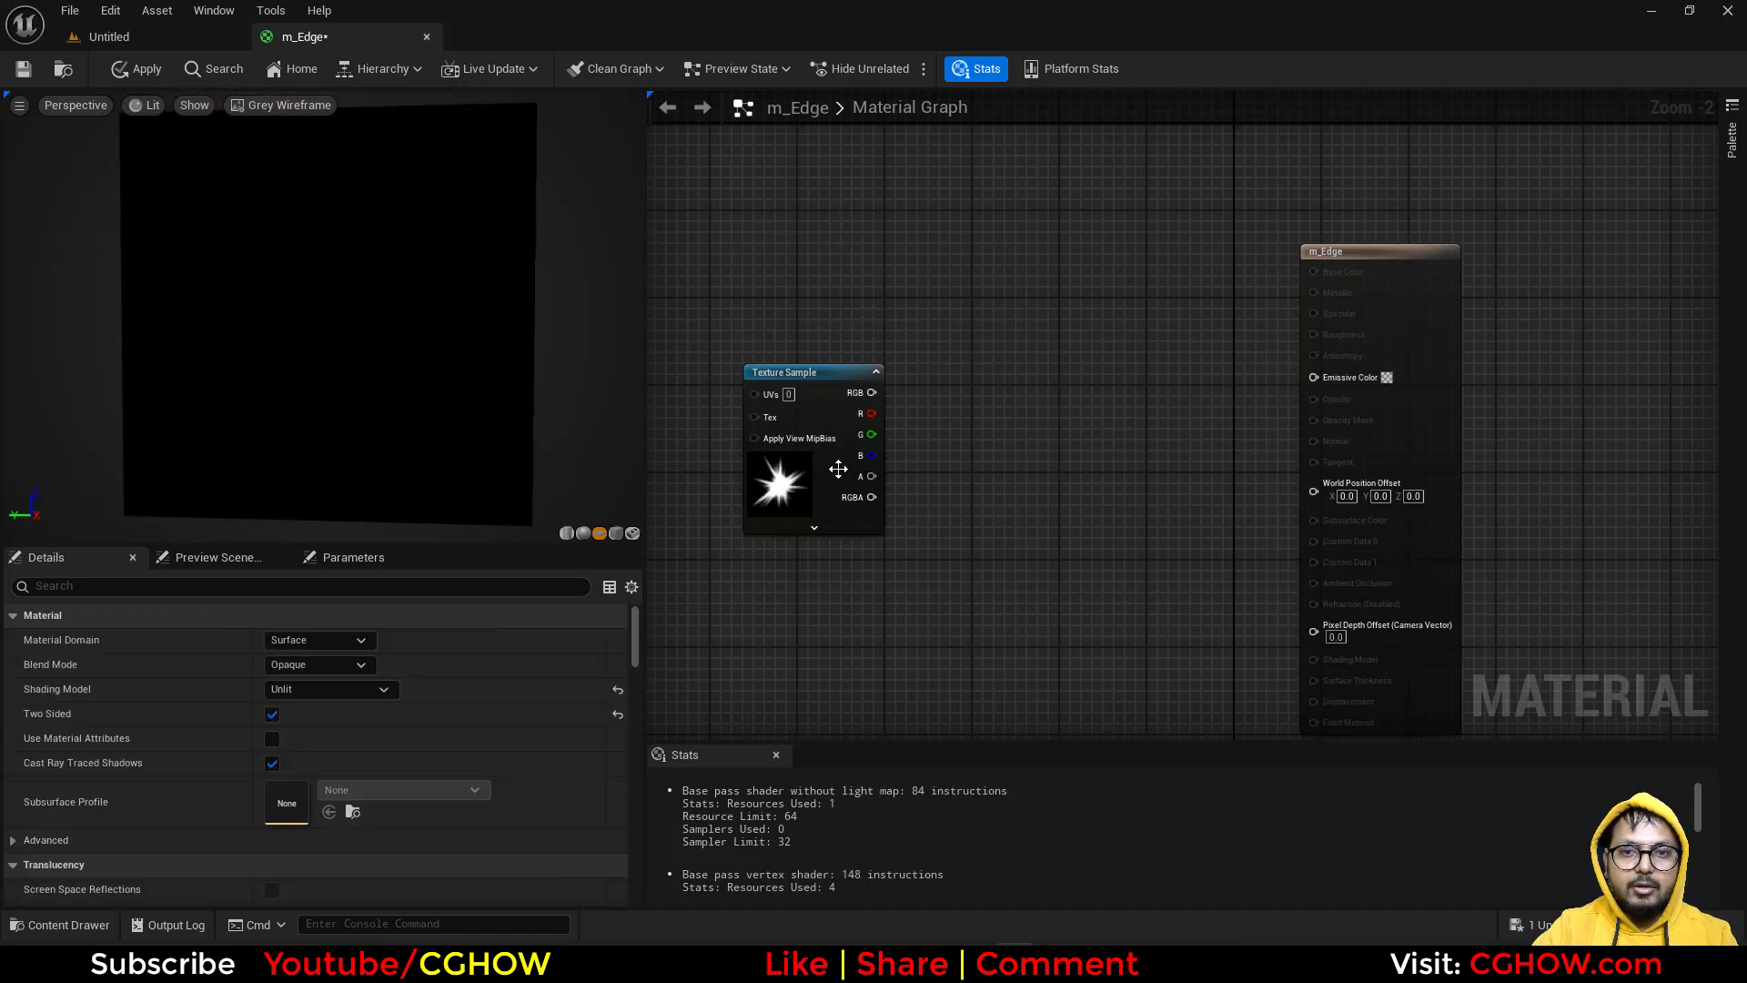
left_click_drag(793, 486, 728, 464)
right_click_drag(803, 456, 899, 451)
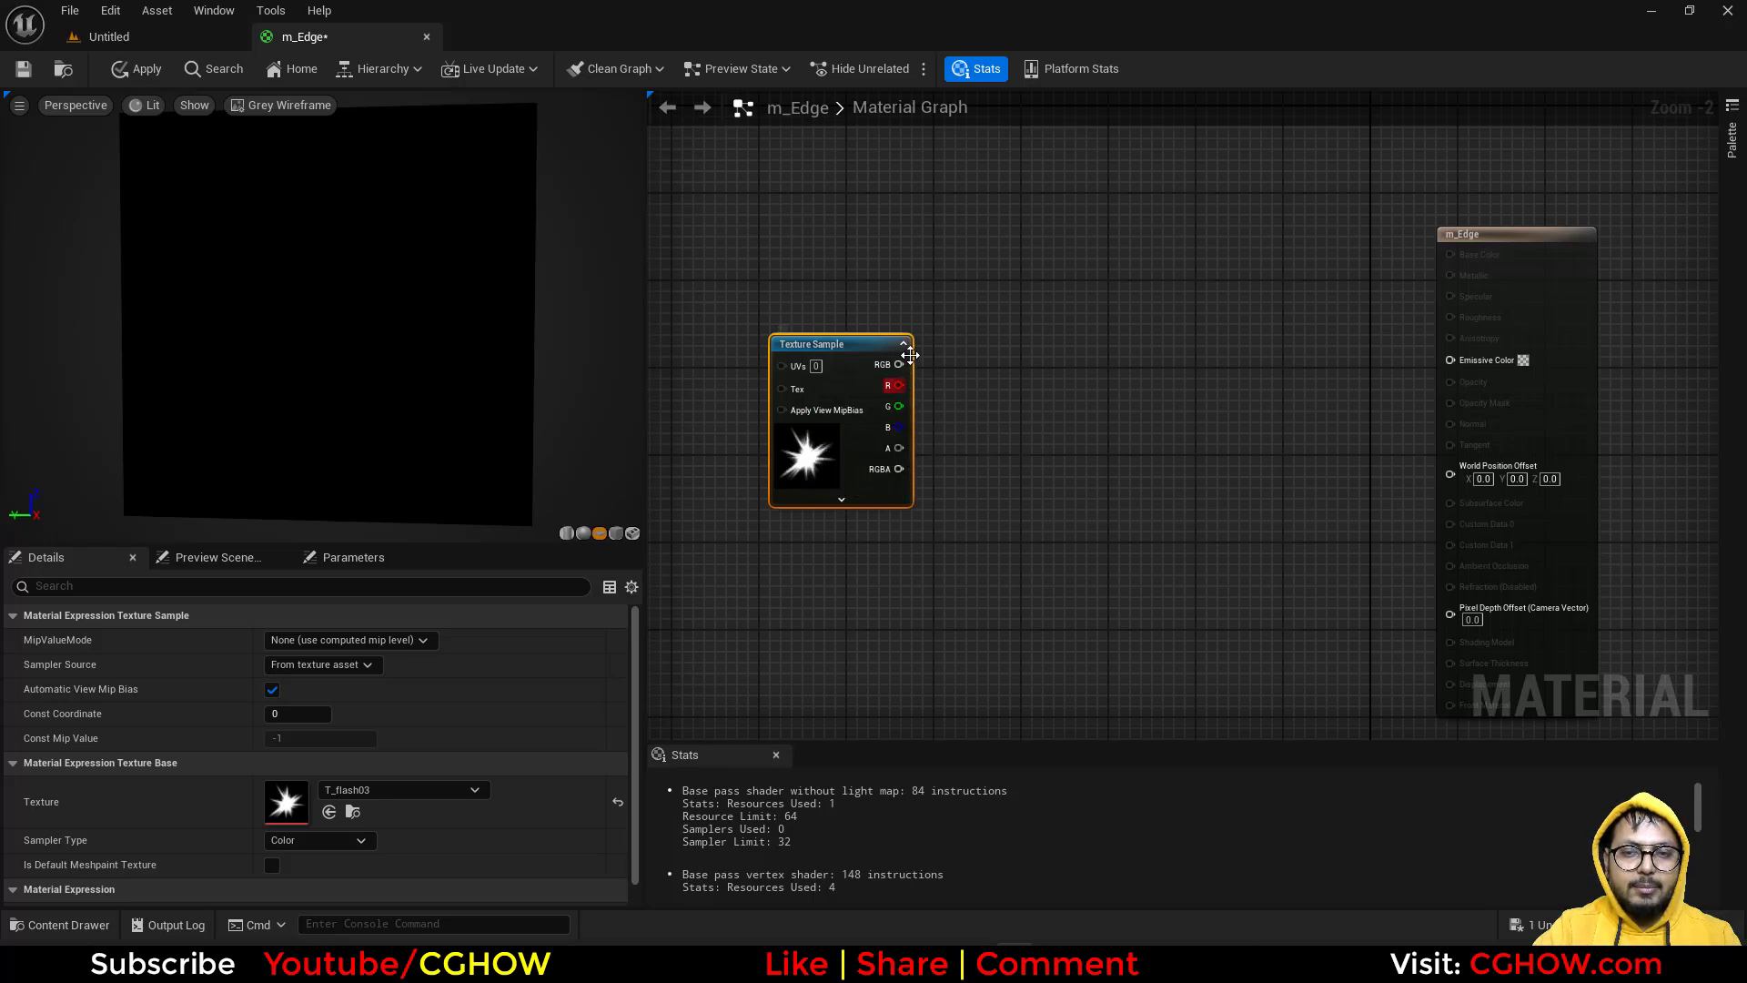
right_click_drag(933, 401, 861, 400)
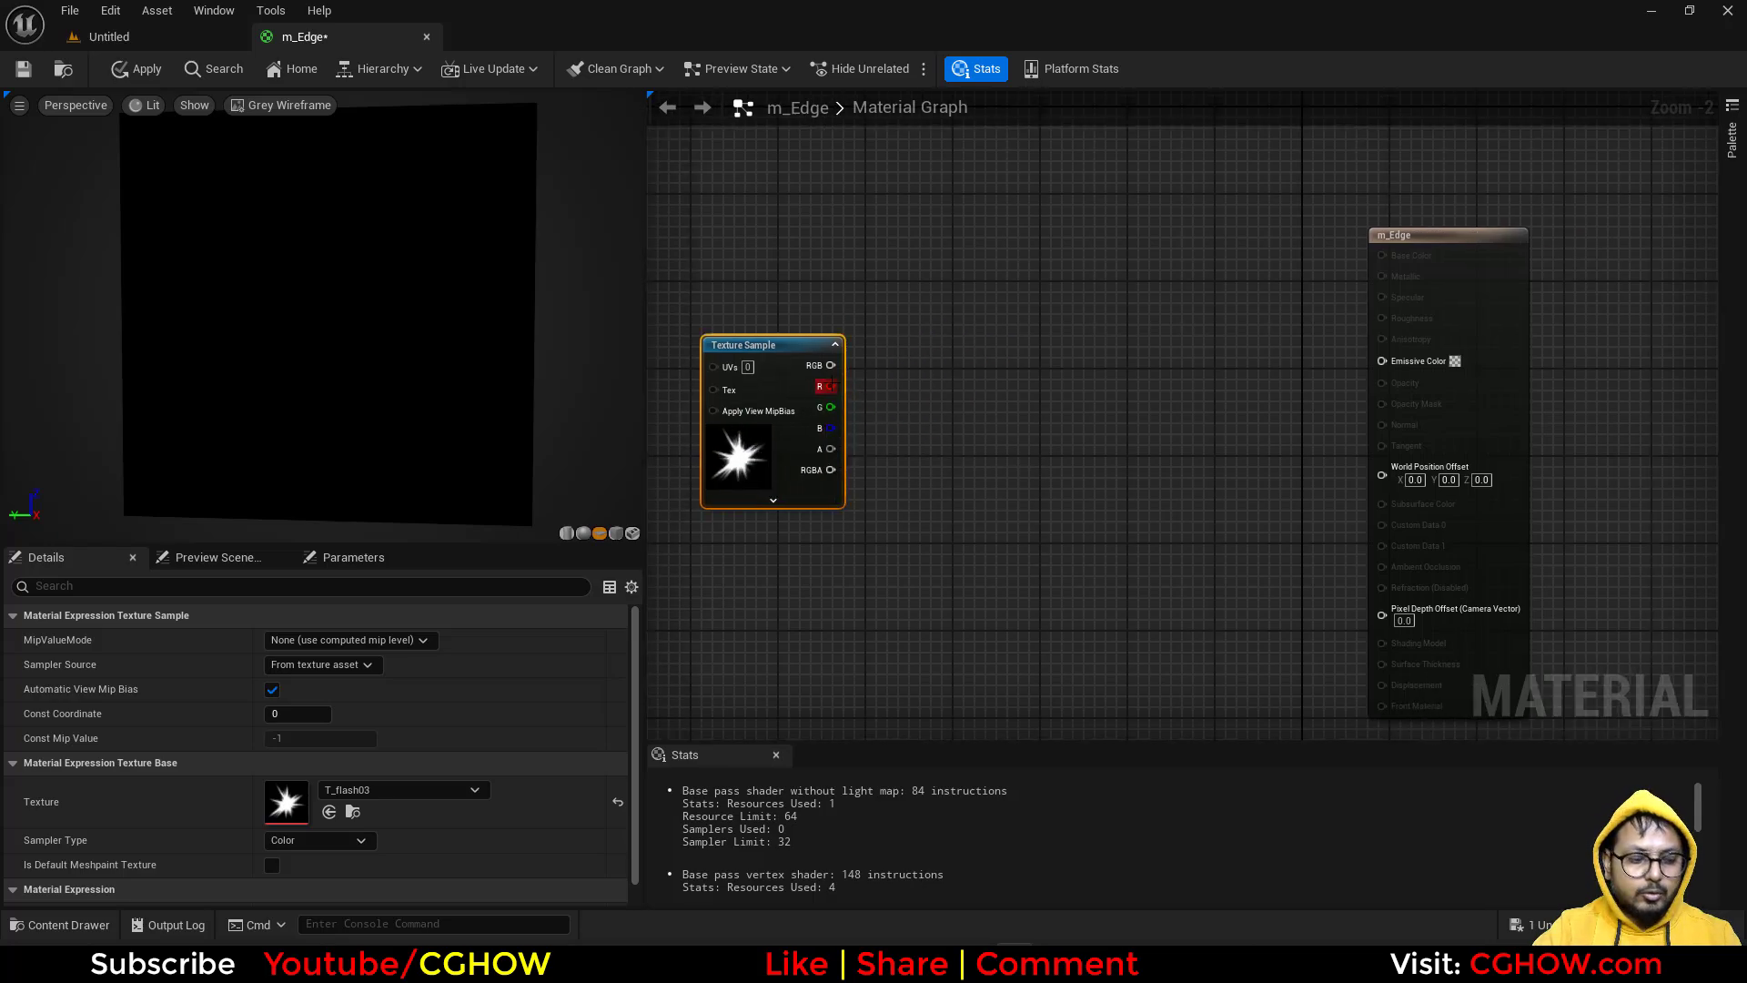
- Add a Power node with exponent 2 from the texture's red output and preview its result on the mesh
left_click(859, 399)
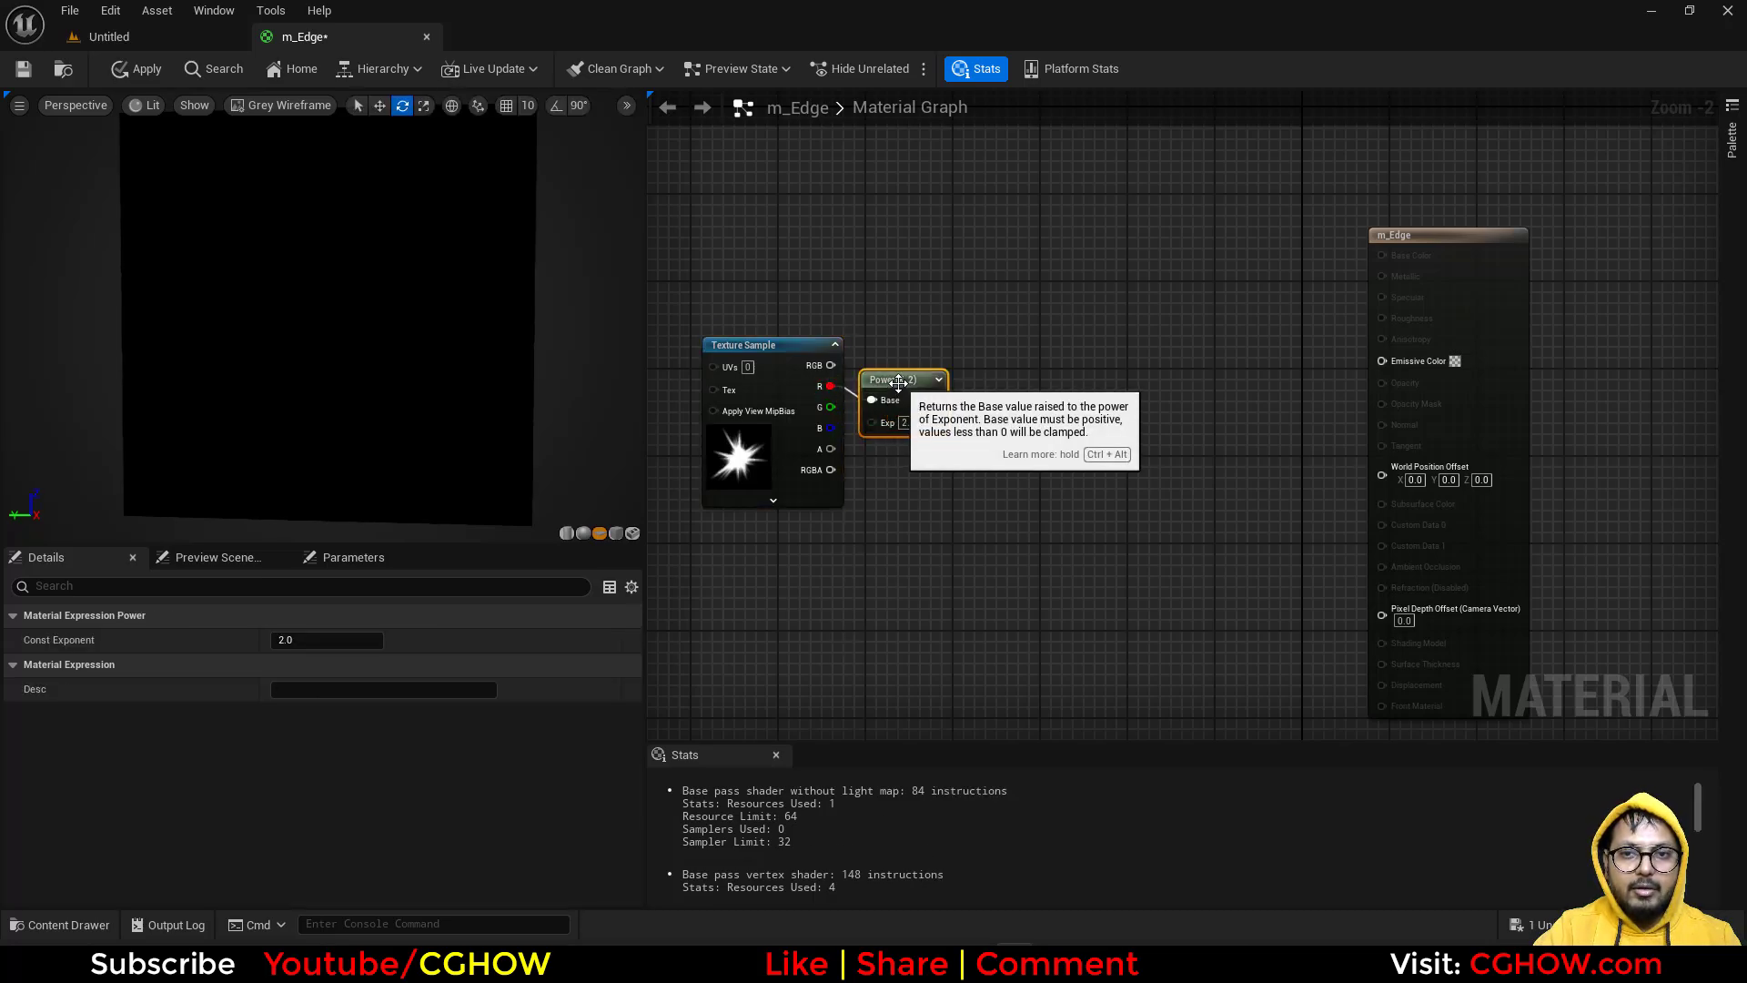
key("space")
left_click_drag(910, 394, 960, 424)
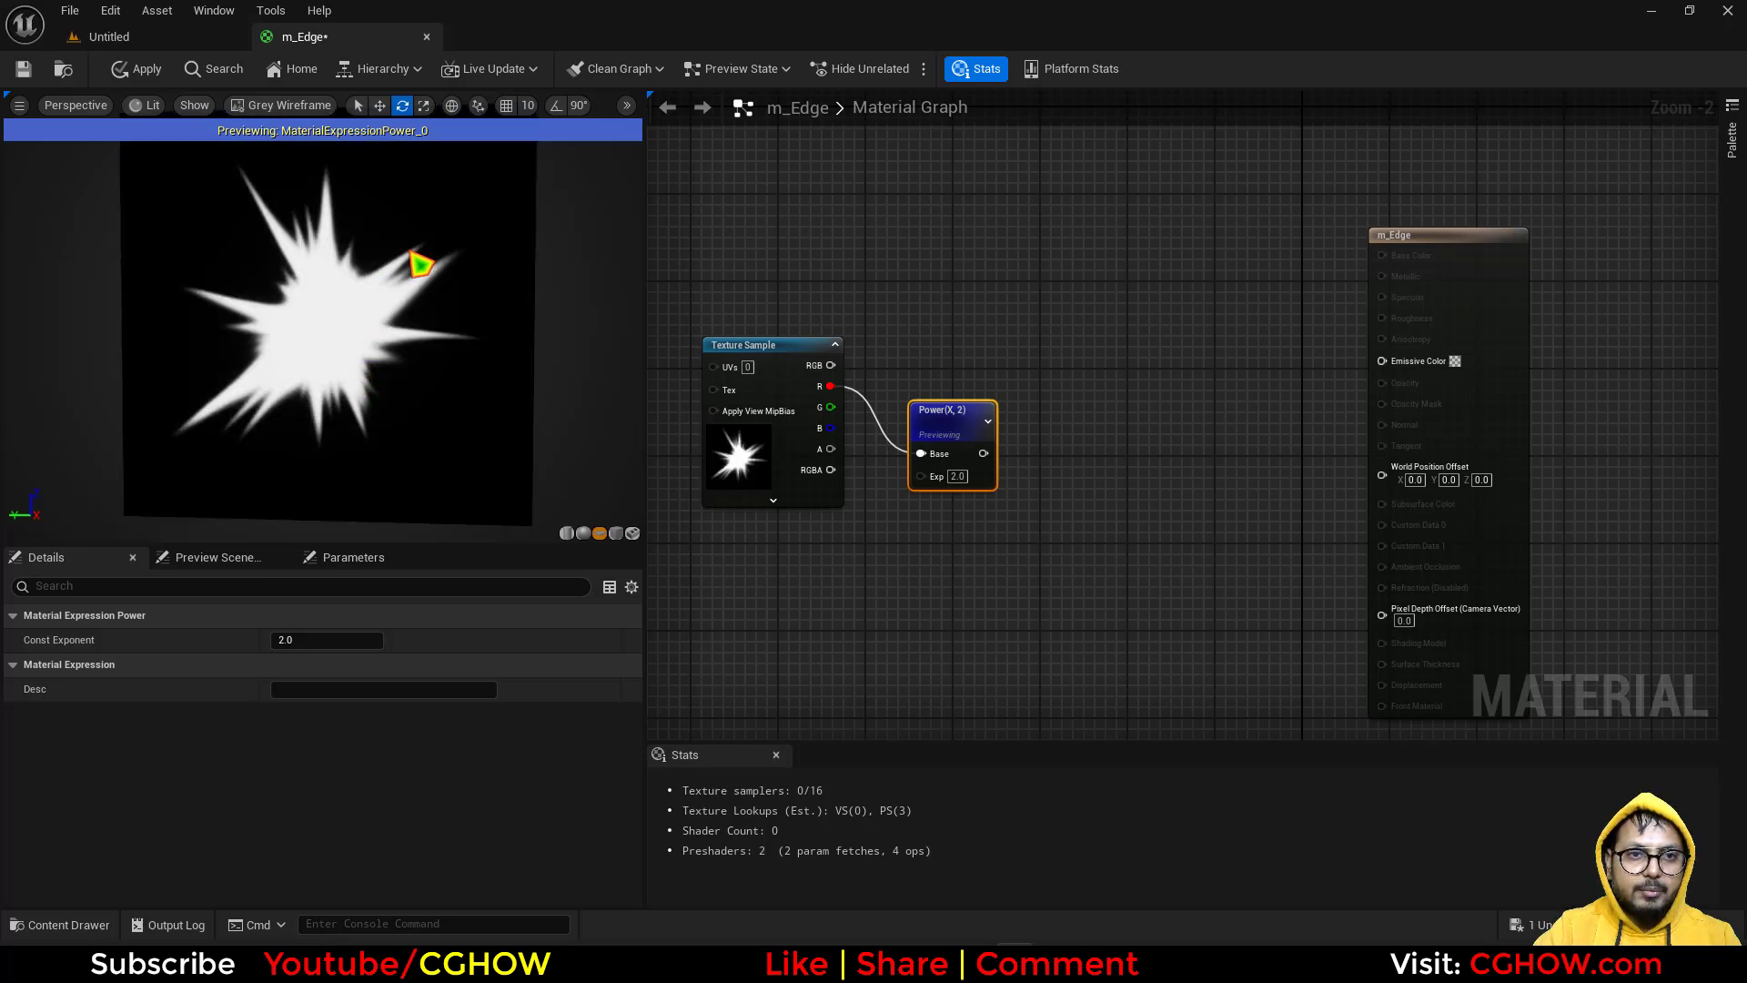
scroll(420, 264, "up", 3)
scroll(449, 266, "down", 1)
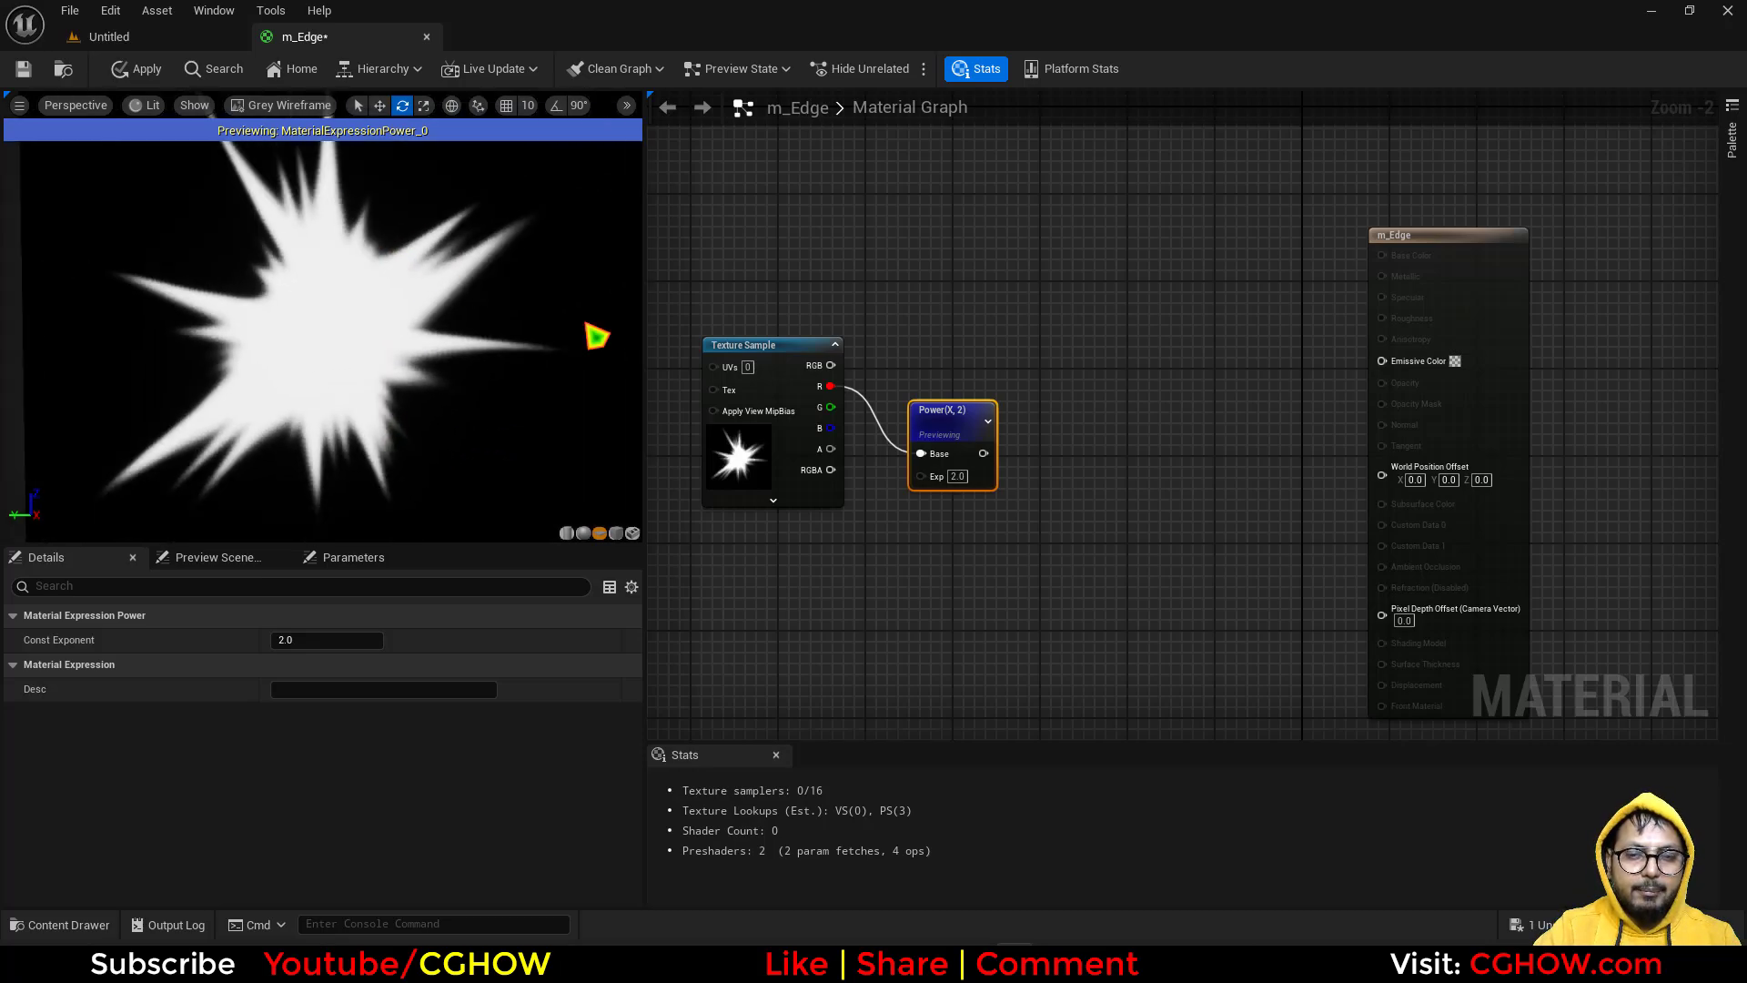
- Add a Subtract node that takes the Power result from the texture's red output and feeds Emissive Color
right_click_drag(895, 364, 839, 425)
left_click_drag(774, 447, 1346, 440)
type("-")
left_click(1019, 455)
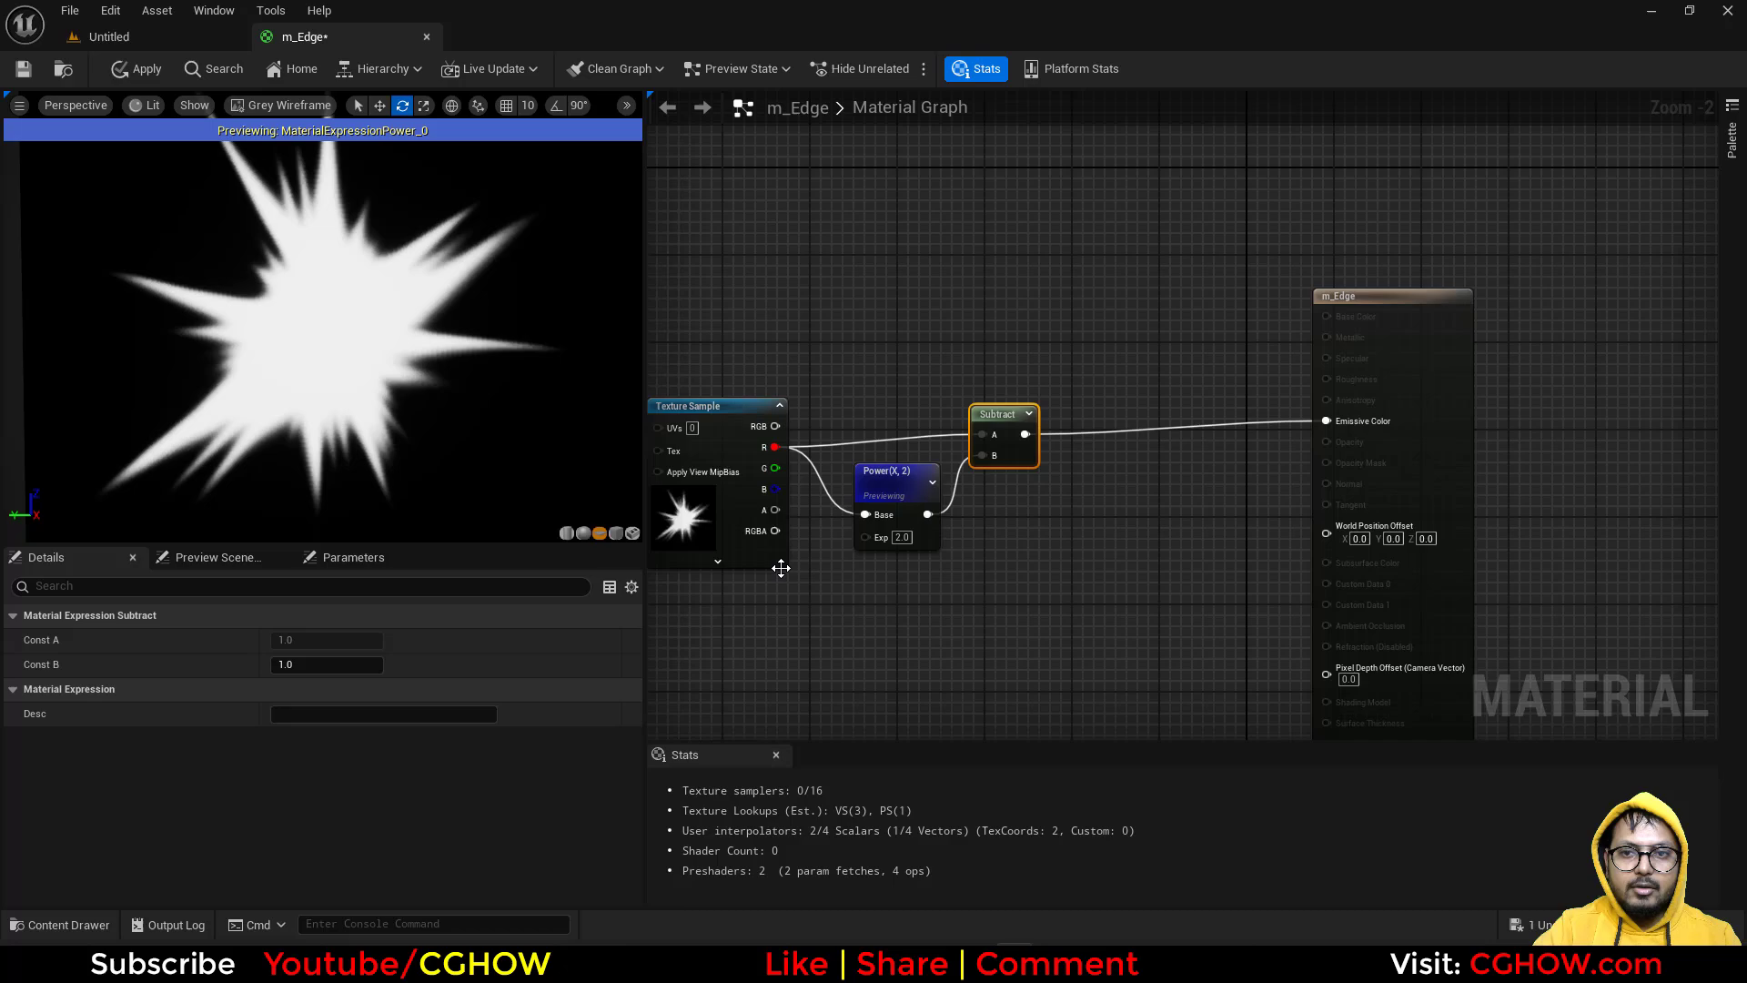
- Stop previewing the Power node and examine the full material's edge effect in the preview viewport
left_click(870, 470)
key("space")
scroll(462, 439, "down", 5)
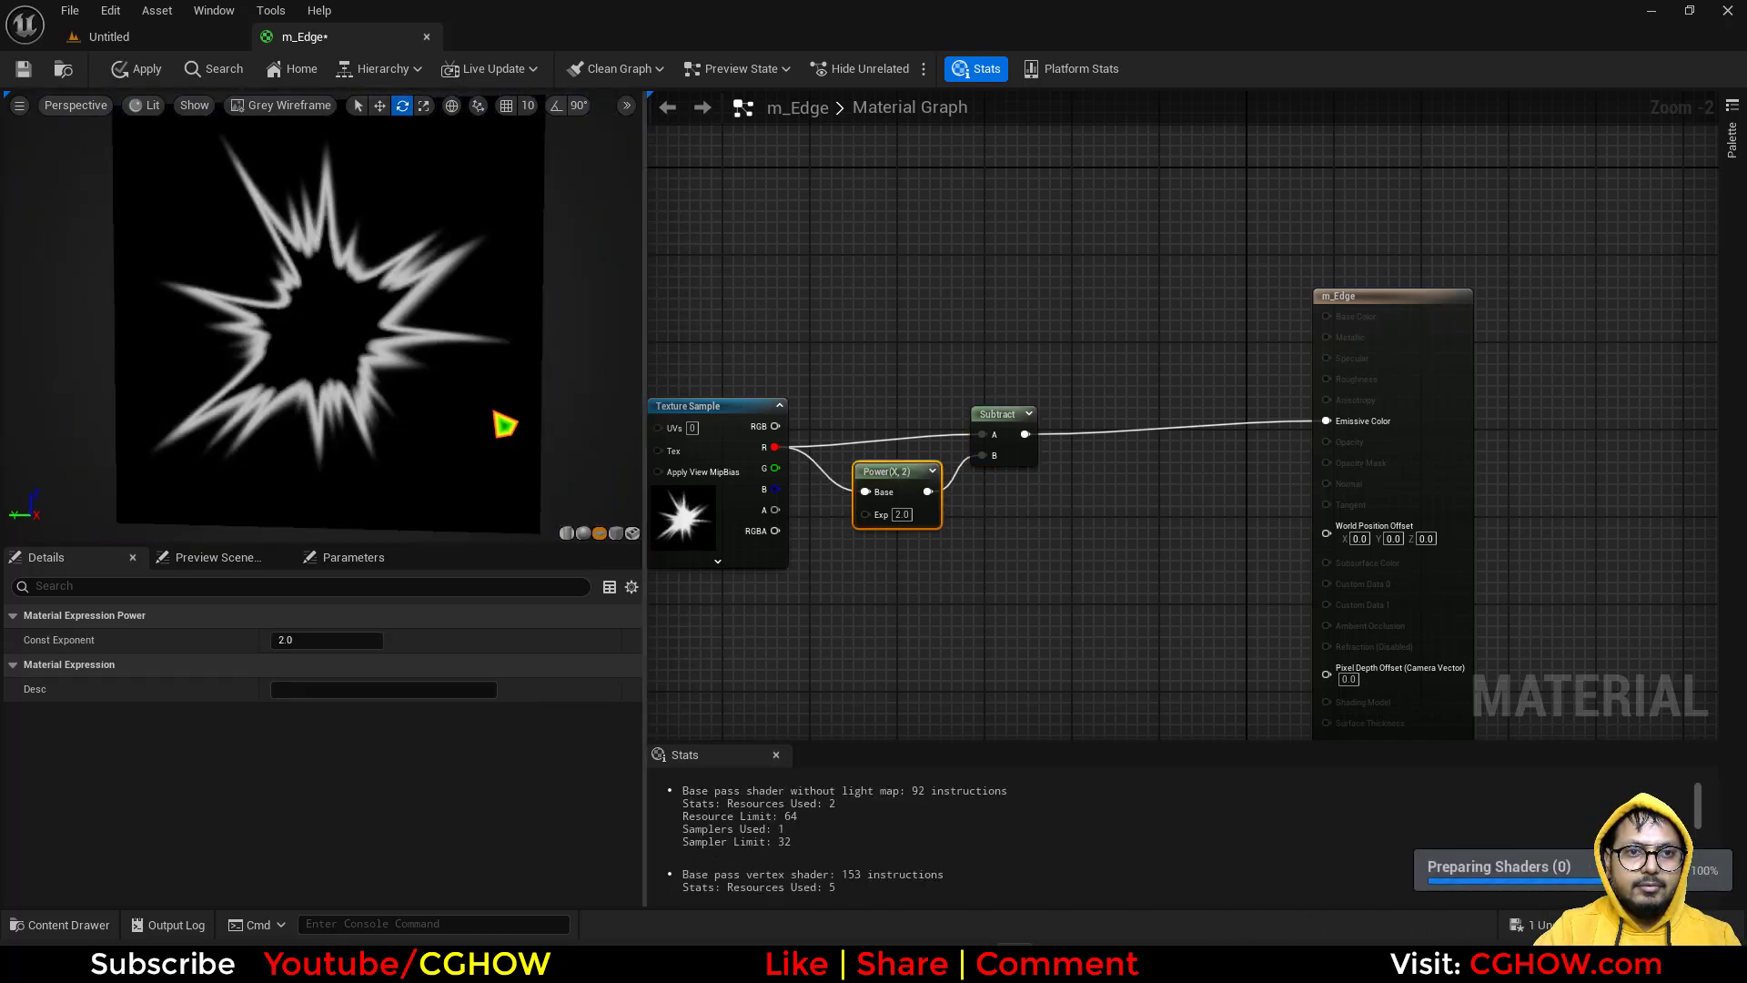
mouse_move(500, 422)
right_mouse_down()
mouse_move(499, 395)
mouse_move(494, 417)
right_mouse_up()
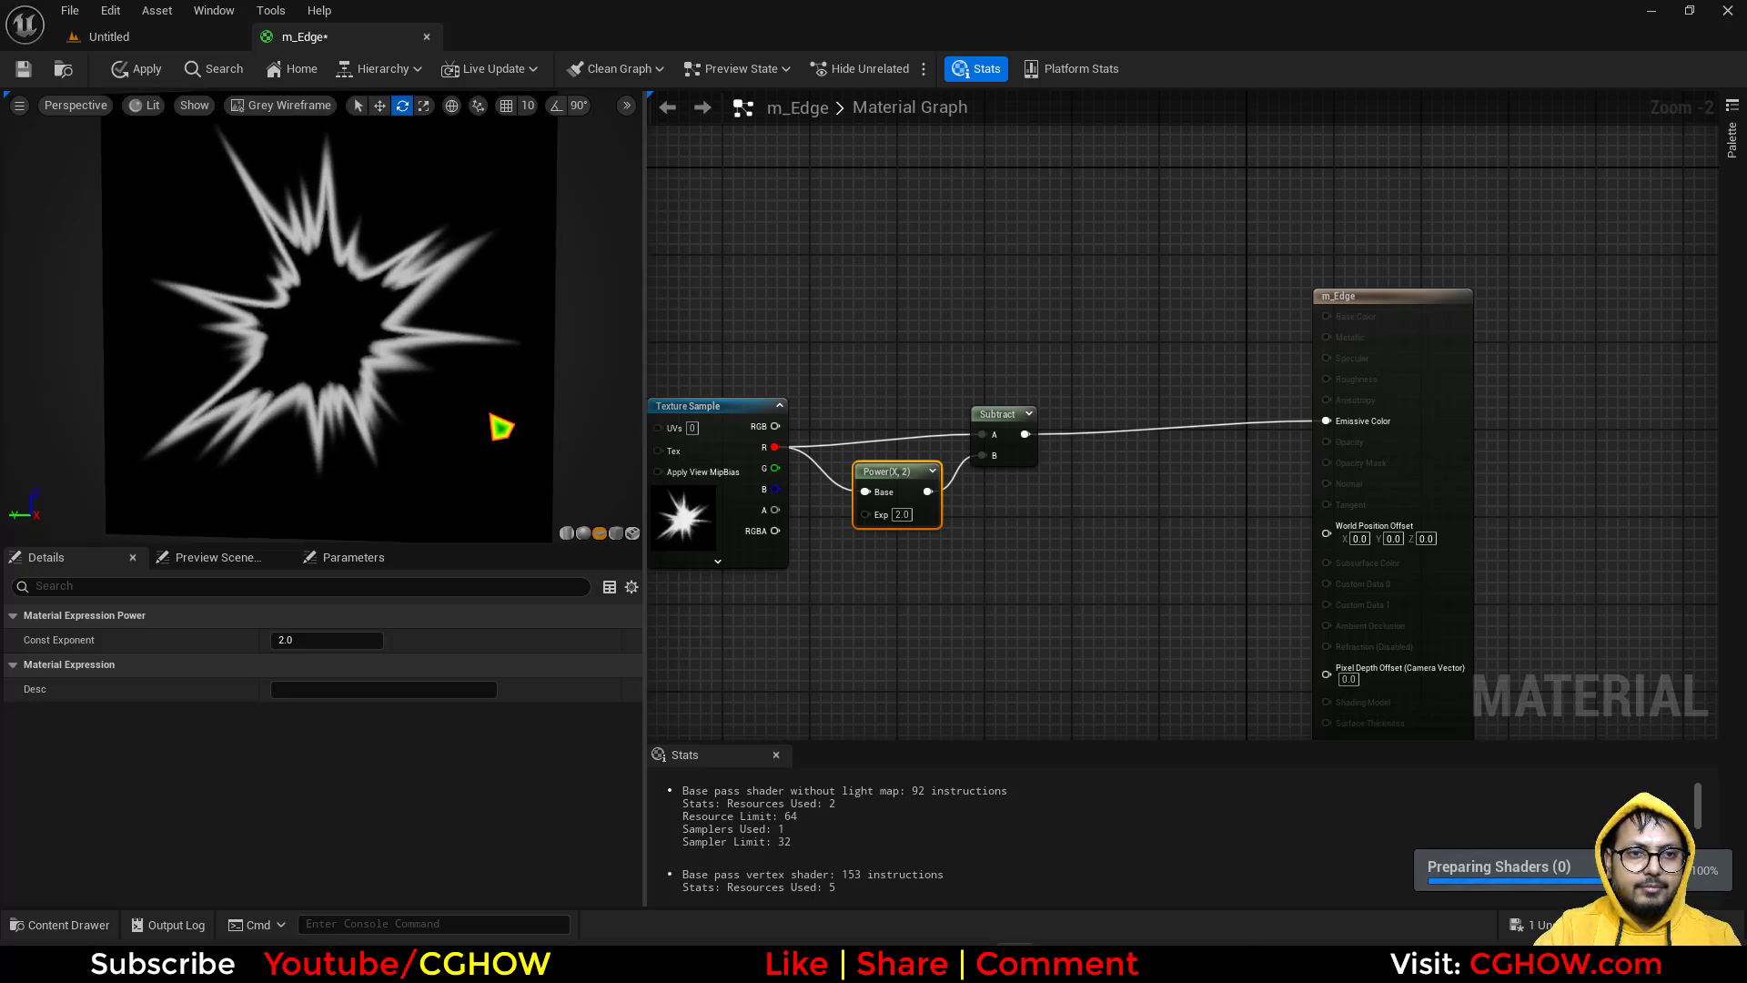
left_click_drag(429, 436, 455, 437)
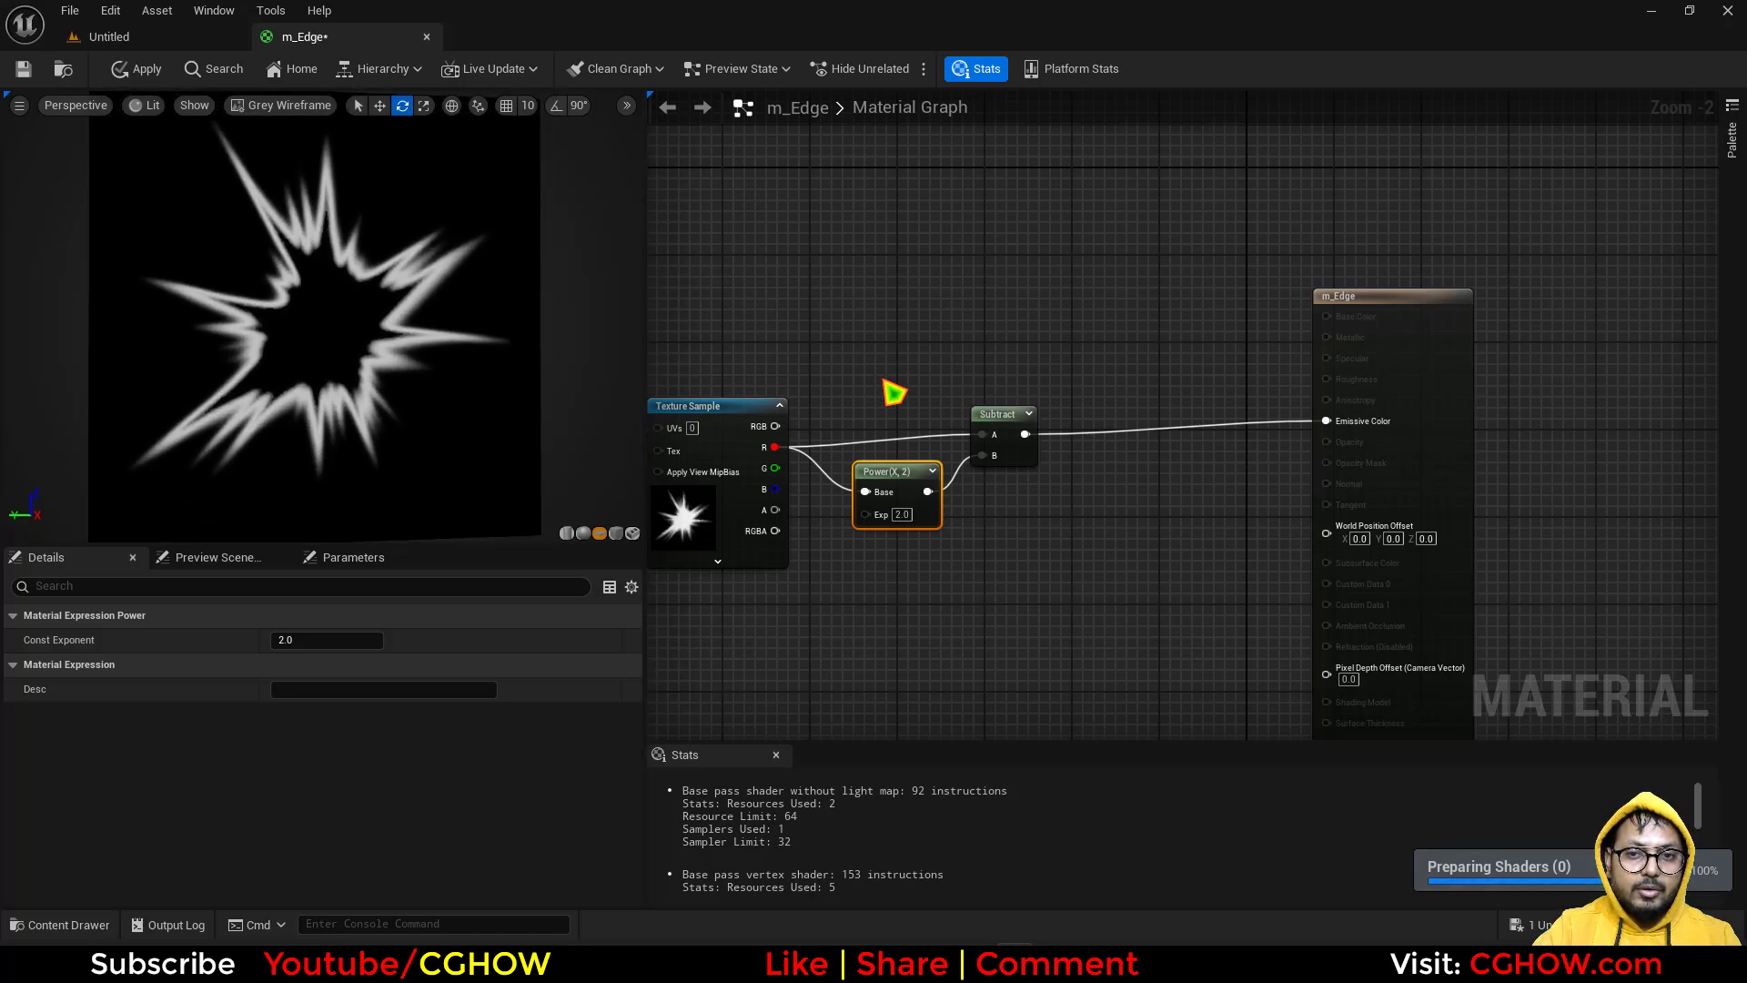
- Delete the Texture Sample, Power and Subtract nodes from the m_Edge graph
left_click_drag(953, 467, 991, 487)
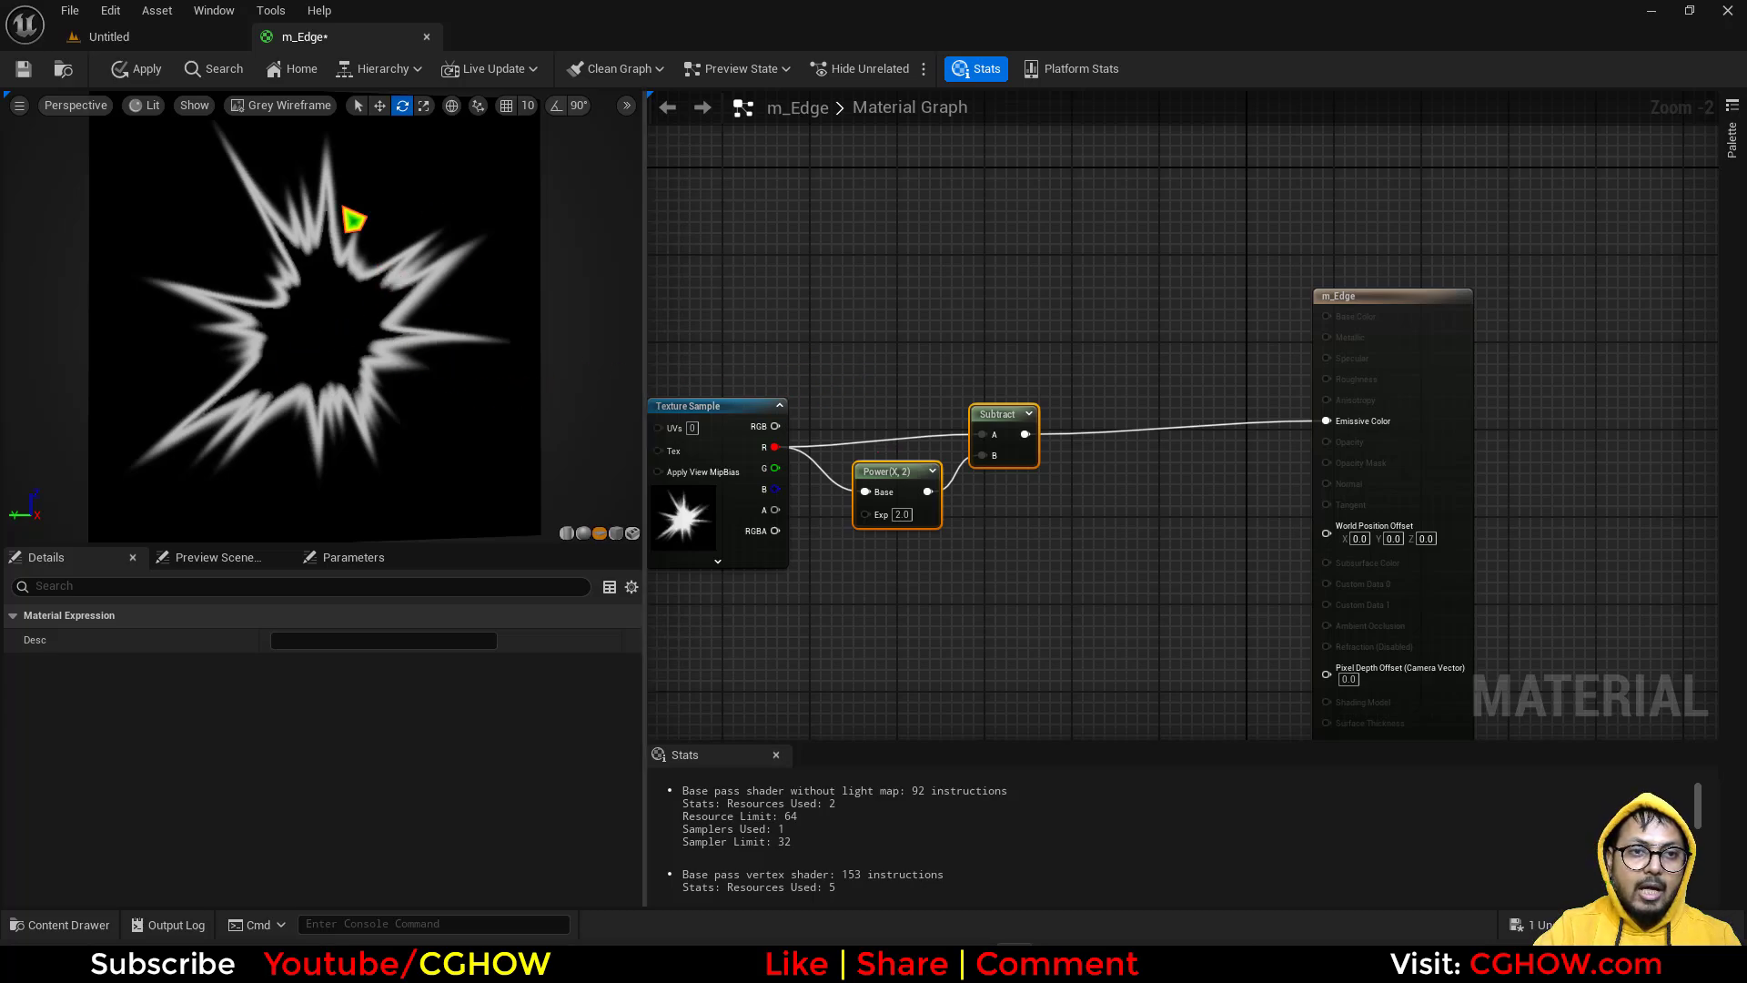
right_click_drag(837, 479, 1017, 445)
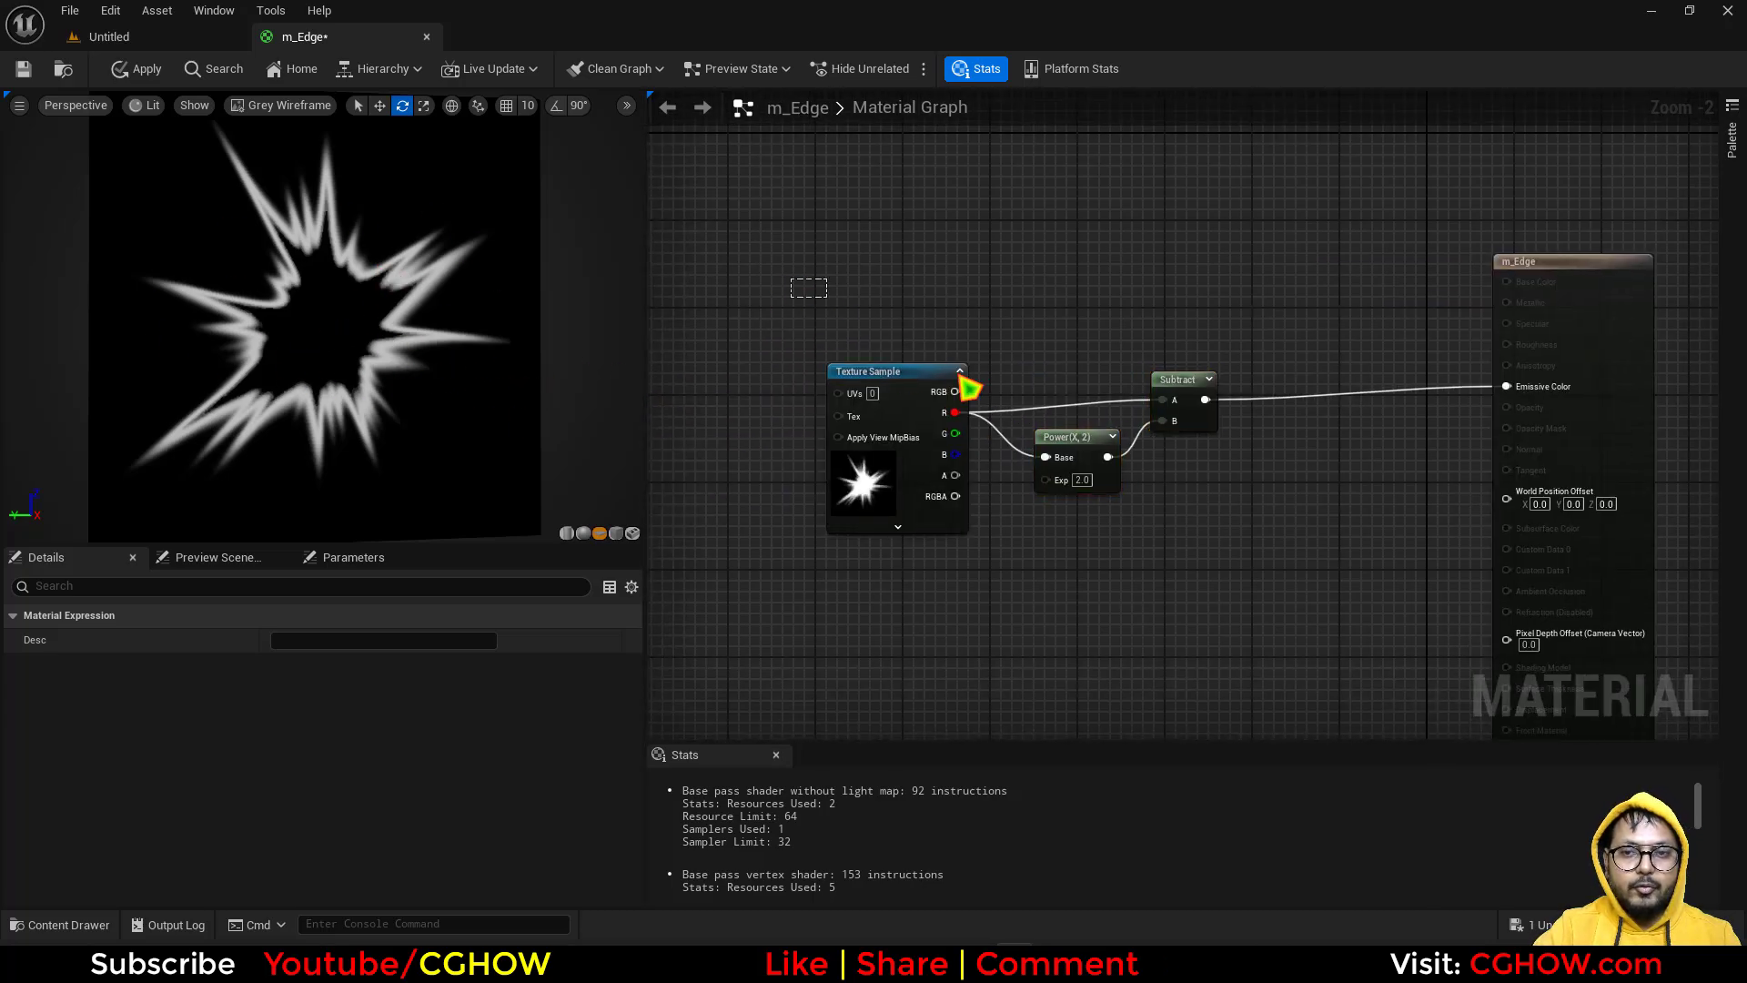
left_click_drag(960, 376, 1290, 507)
key("Delete")
- Add a Texture Sample using the T_Shape02 texture and connect its red output to Emissive Color
left_click(138, 38)
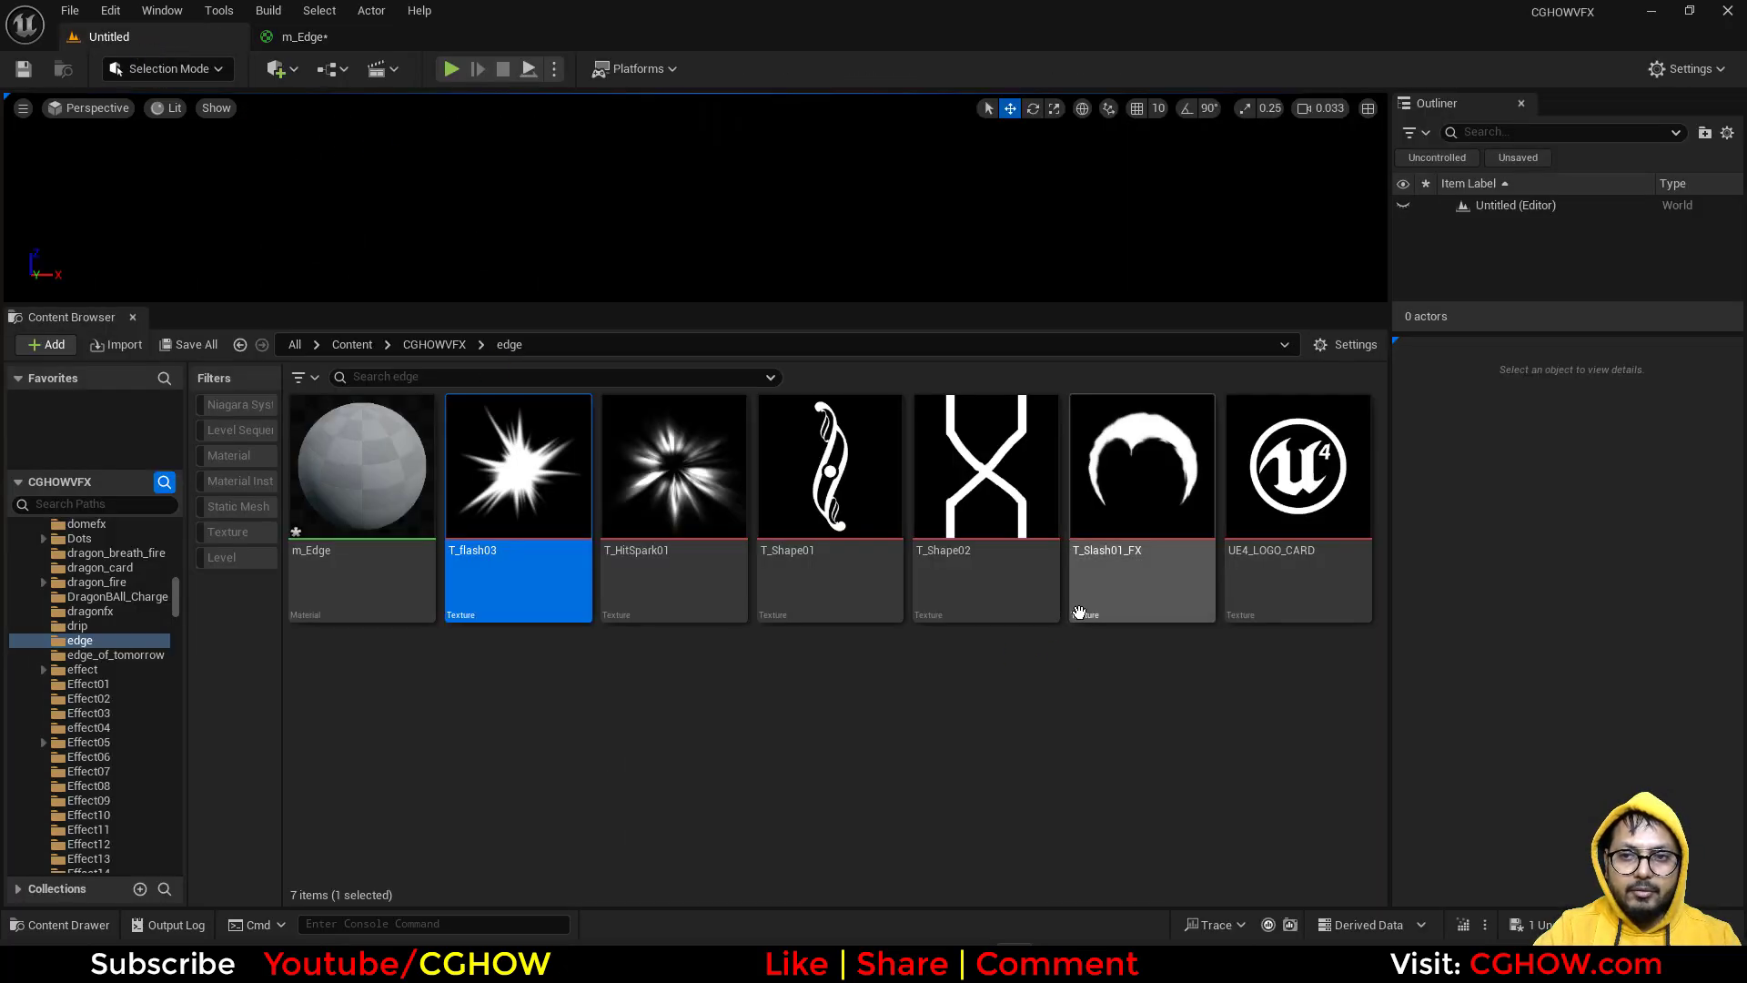
left_click(1283, 496)
left_click(944, 486)
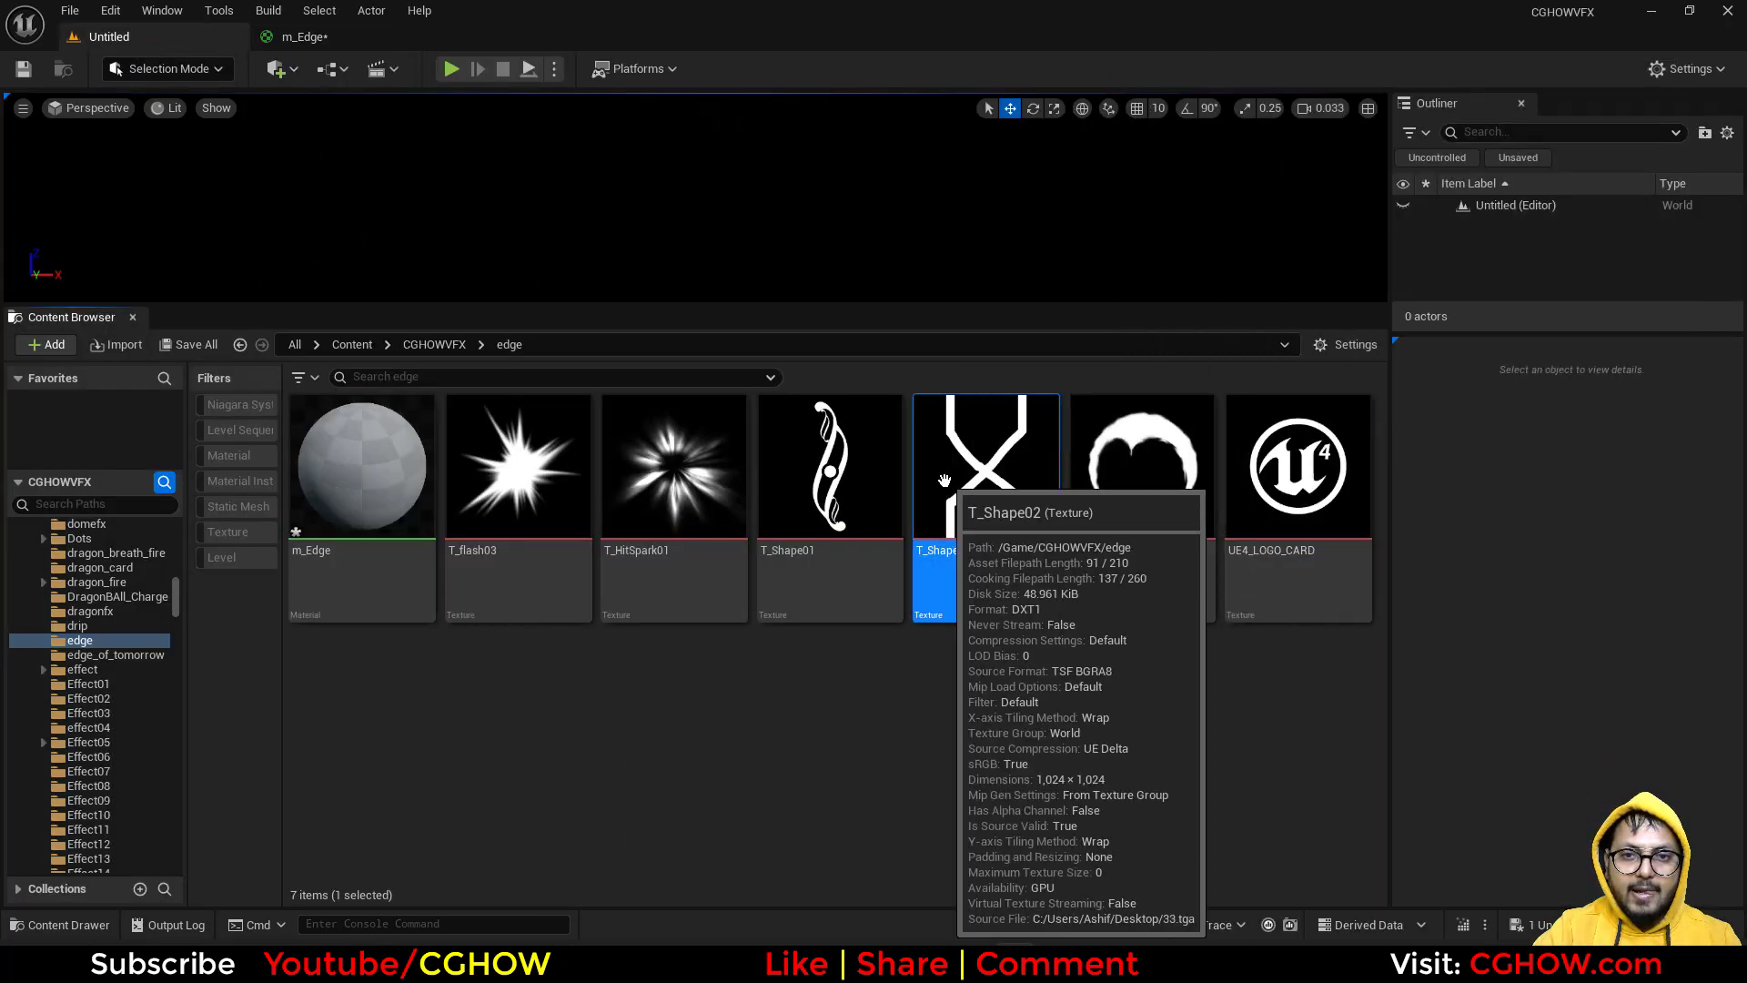
left_click(333, 40)
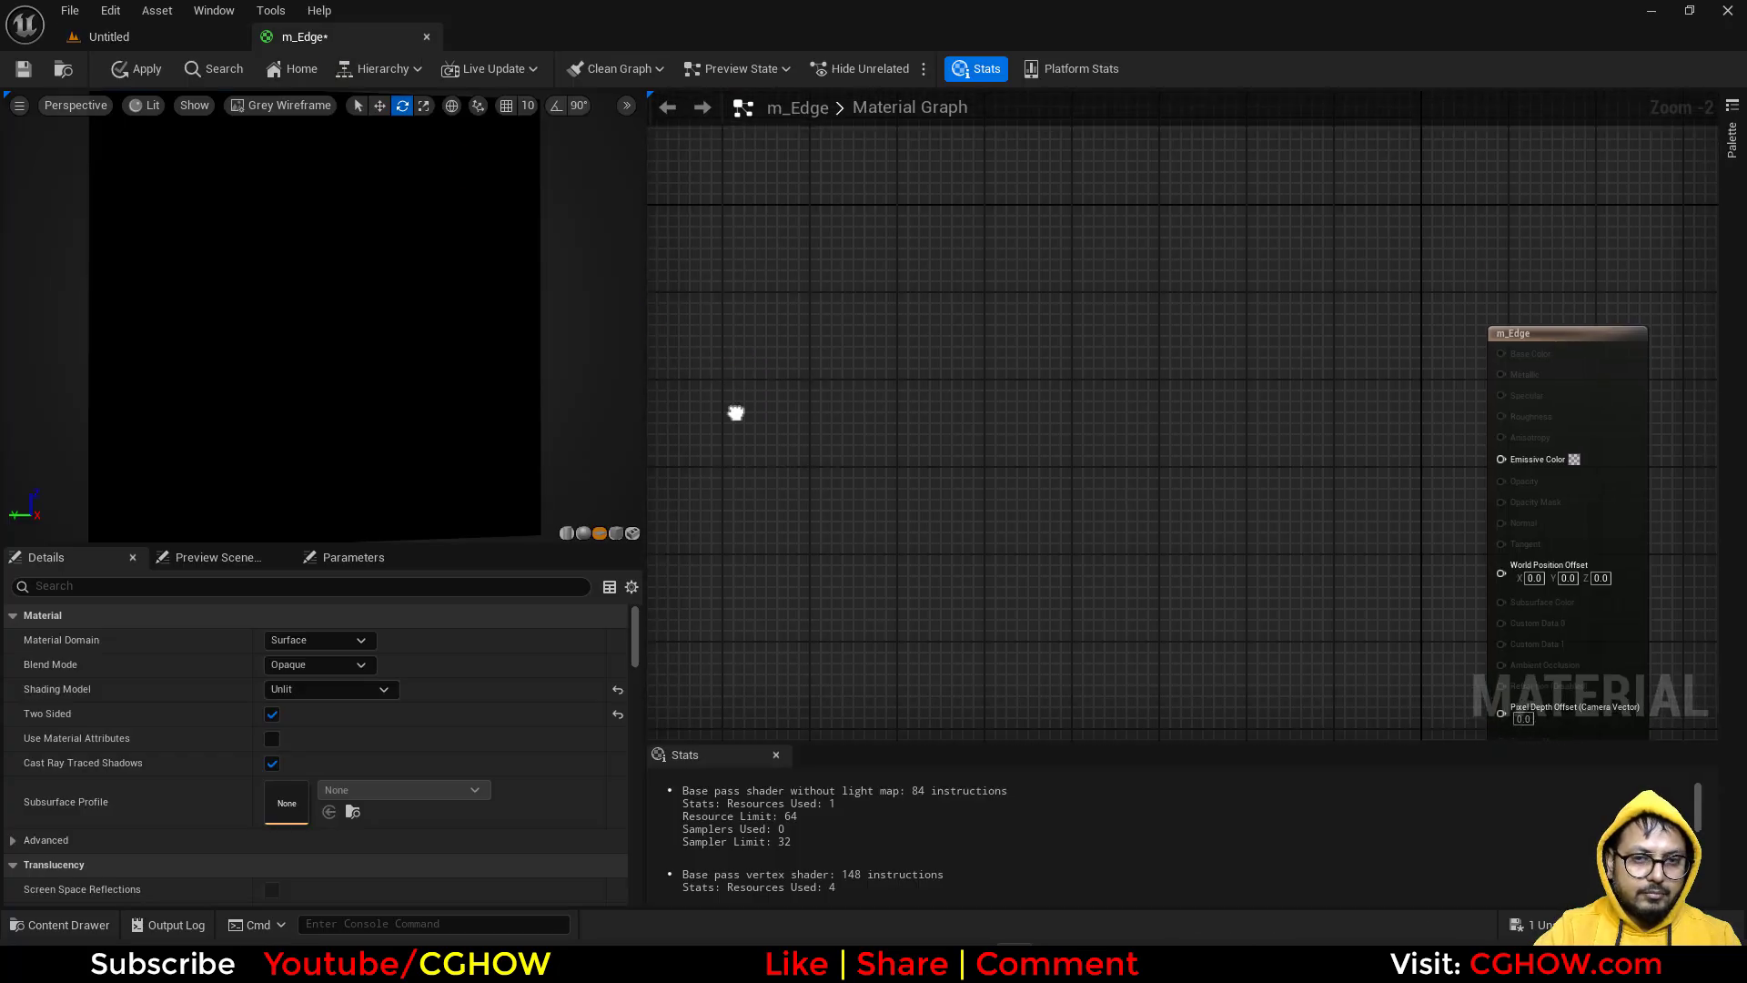
right_click_drag(736, 413, 739, 432)
key("t")
left_click(973, 433)
right_click_drag(1140, 534, 961, 444)
left_click_drag(870, 413, 1326, 387)
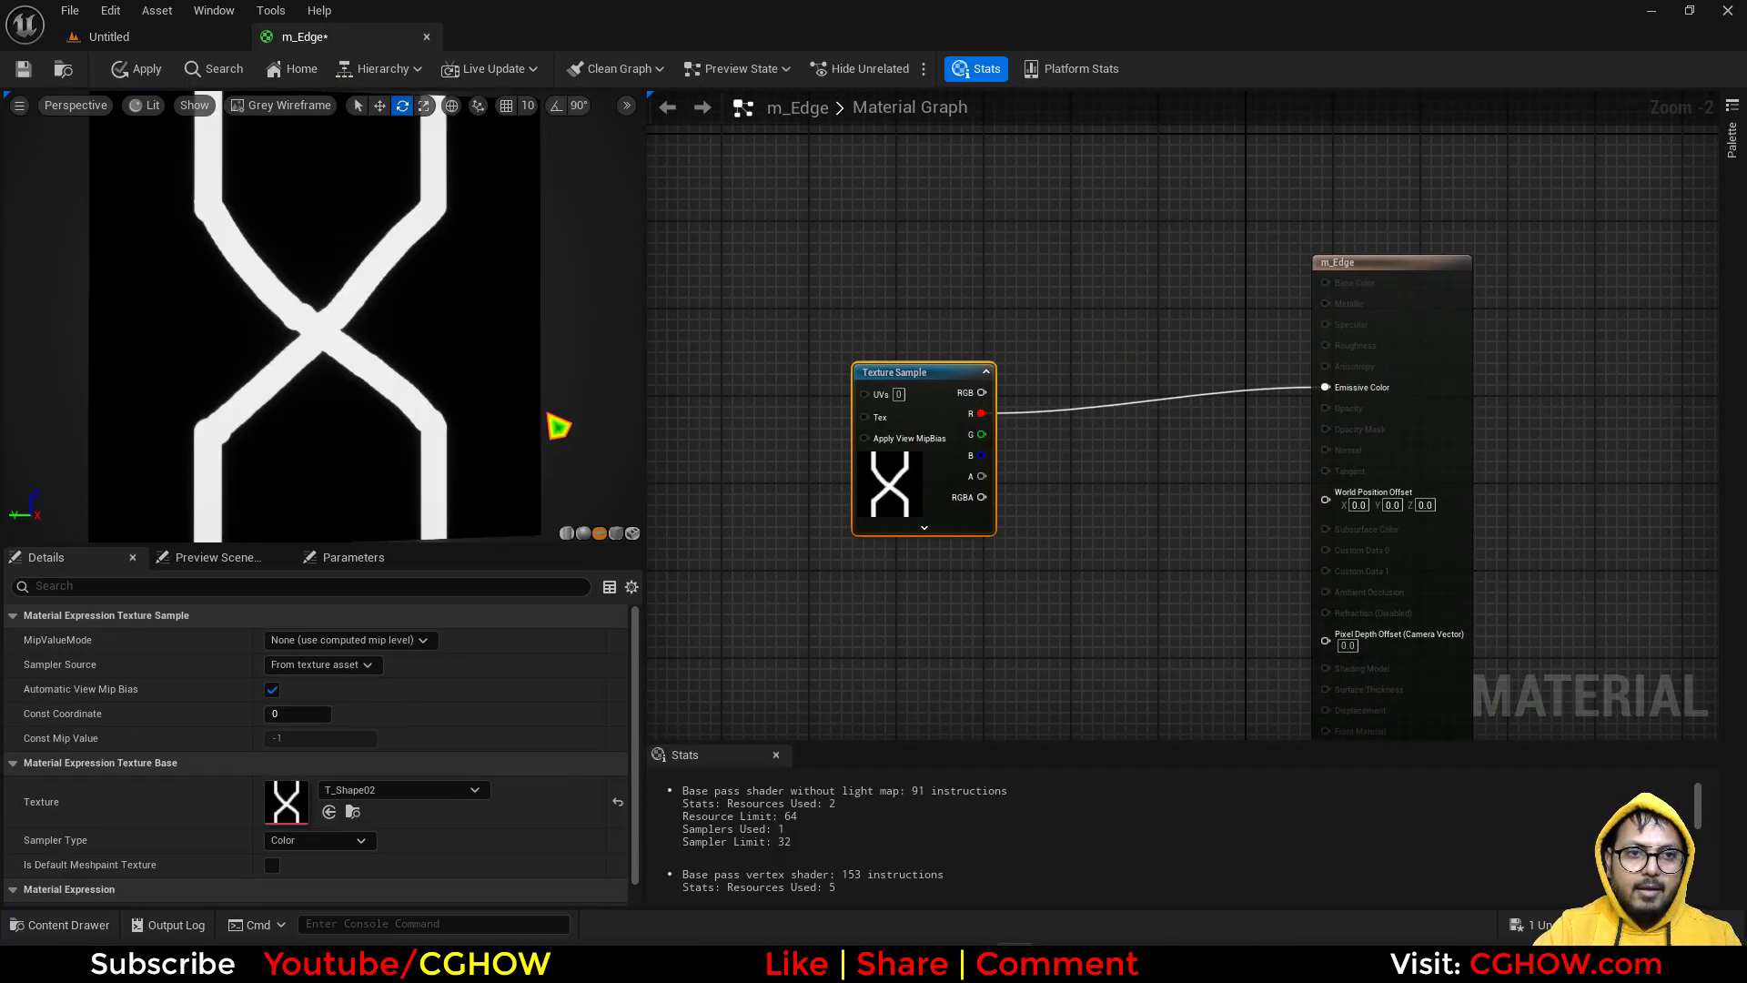
- Route the T_Shape02 red output through a new Sine node into Emissive Color and check the edges in the preview
right_click(1051, 379)
type("sin")
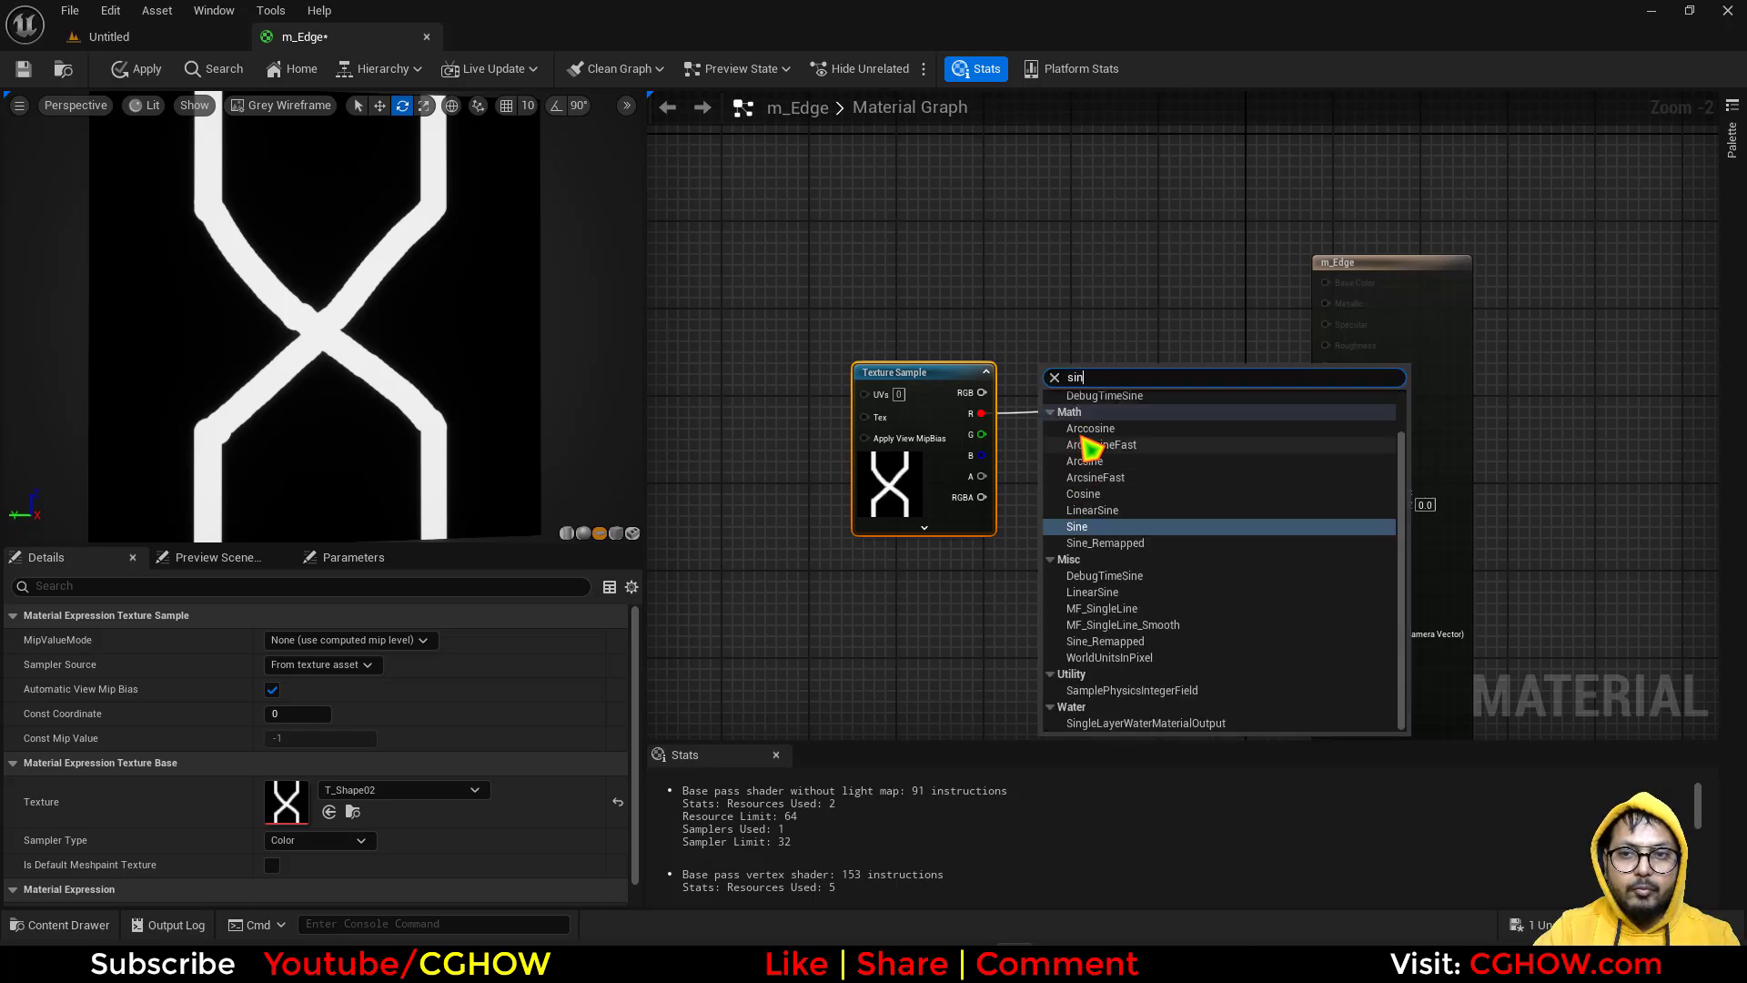
left_click(1103, 527)
scroll(535, 425, "up", 5)
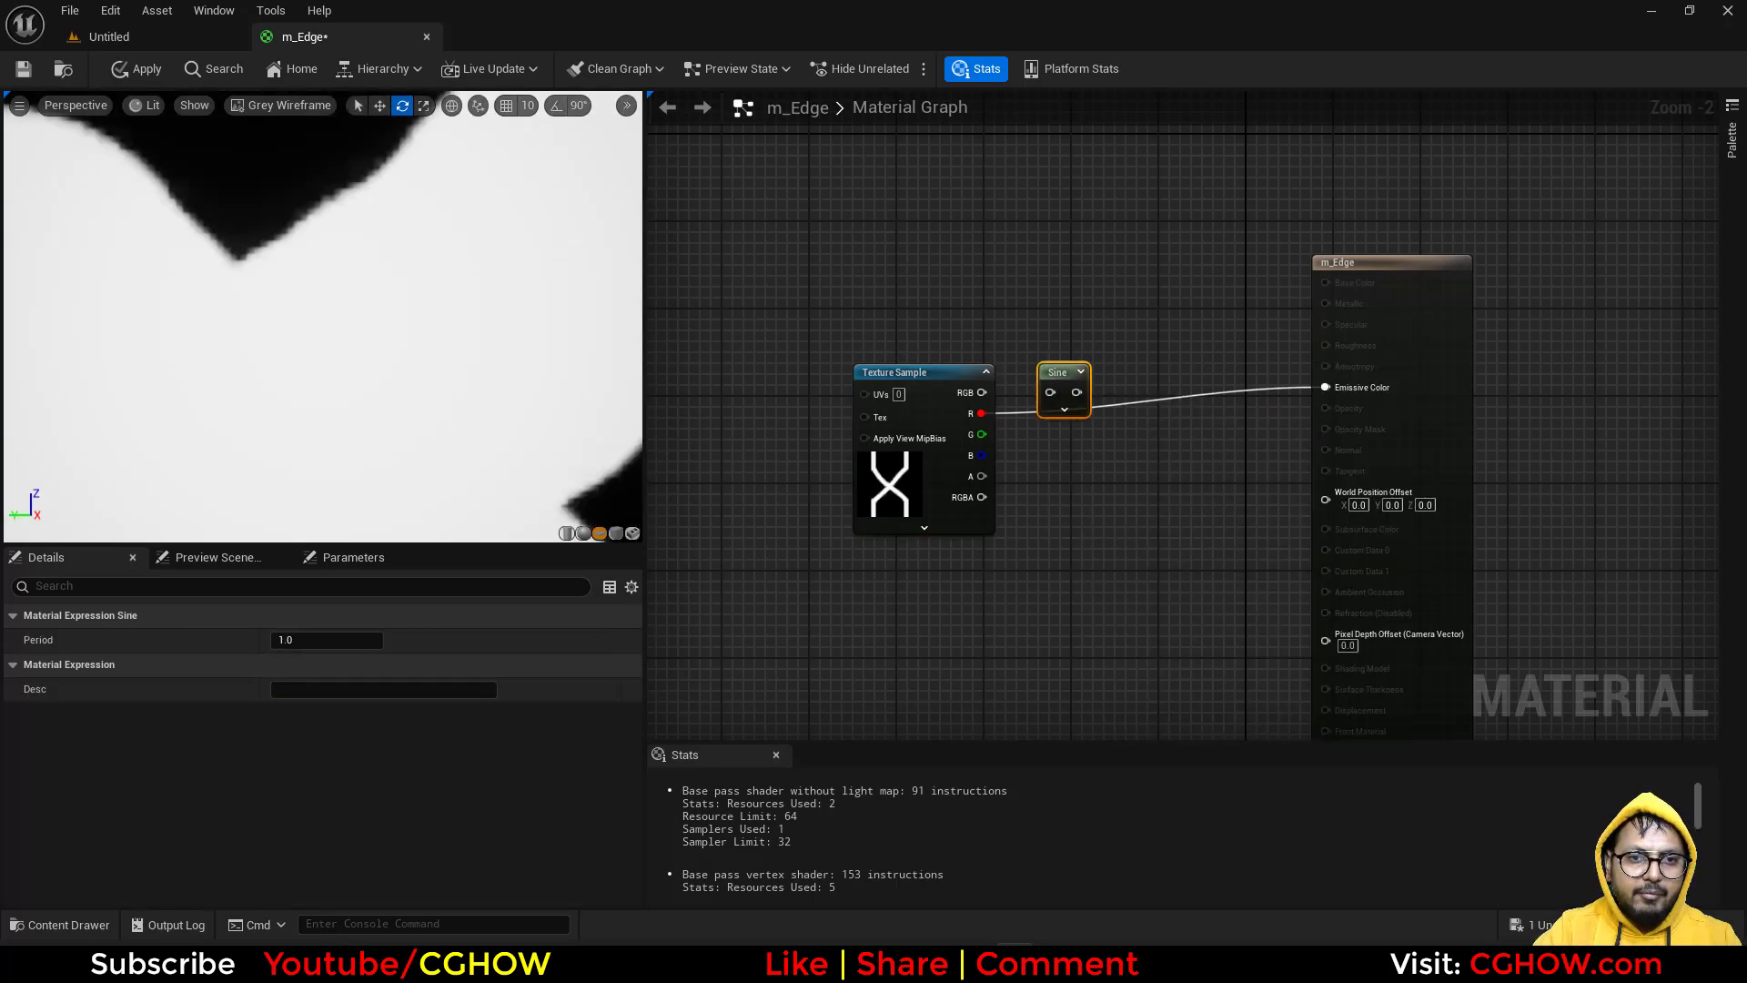
mouse_move(535, 425)
right_mouse_down()
mouse_move(535, 364)
mouse_move(535, 391)
right_mouse_up()
middle_click_drag(251, 252, 328, 299)
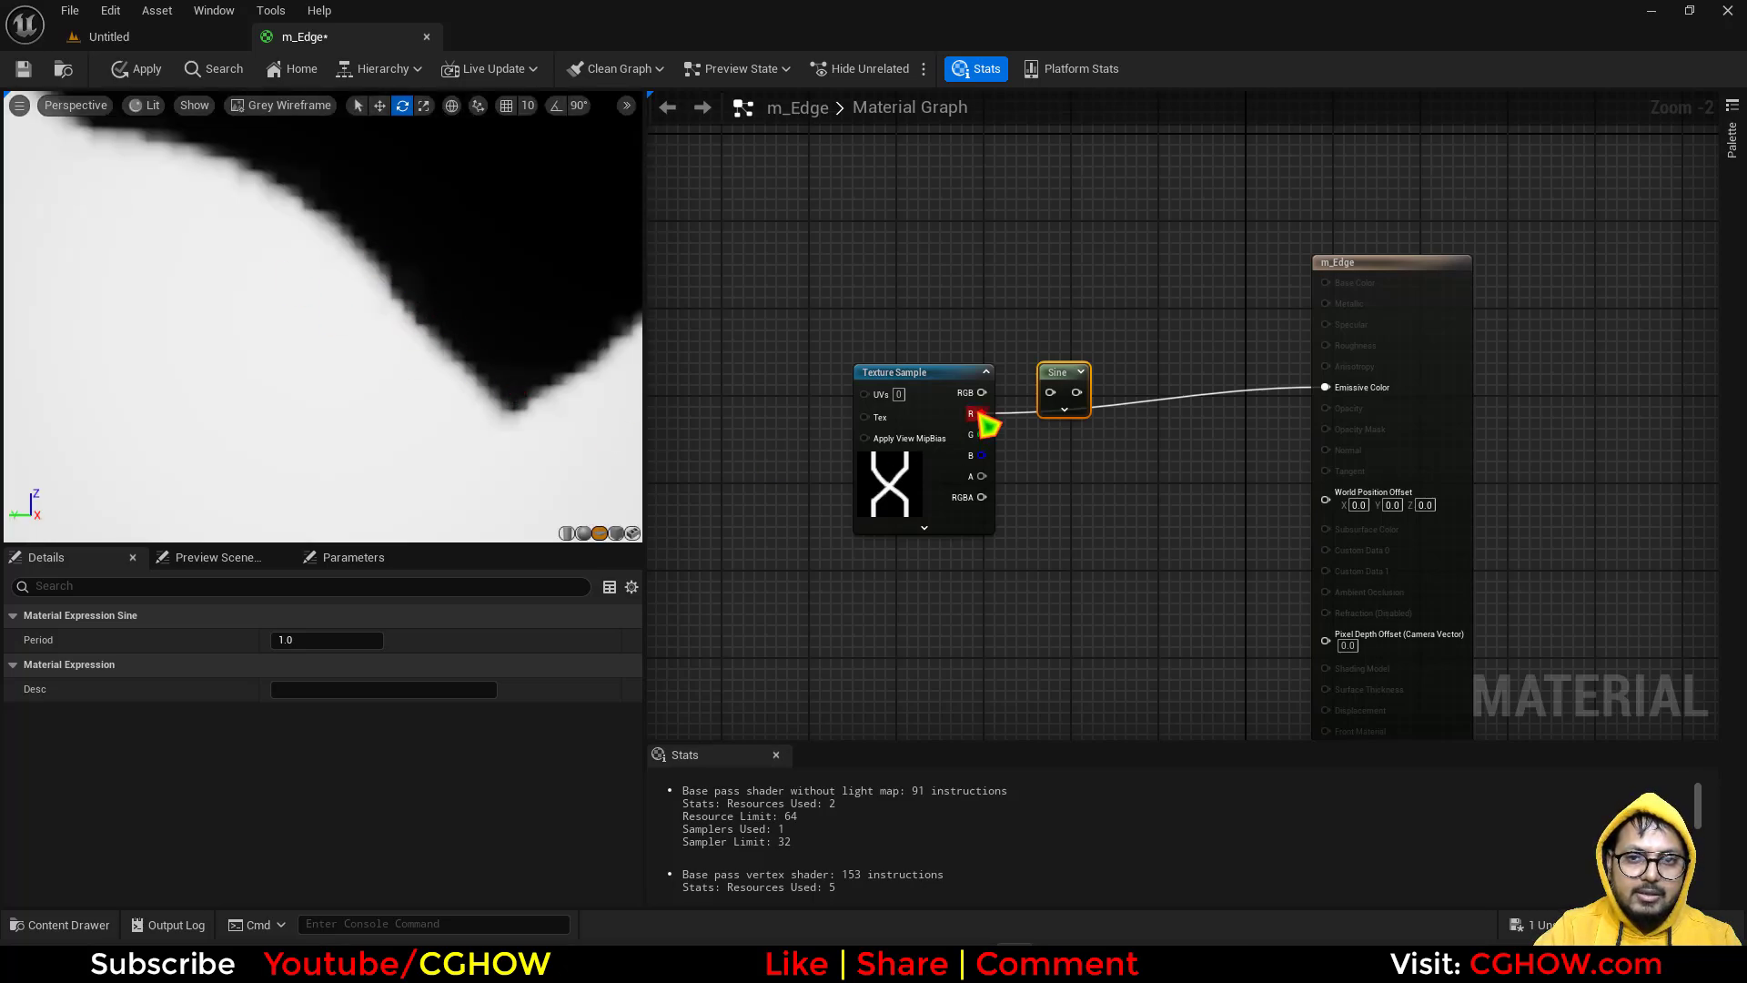
left_click_drag(1062, 405, 1050, 392)
left_click_drag(1076, 392, 1324, 387)
scroll(455, 363, "down", 5)
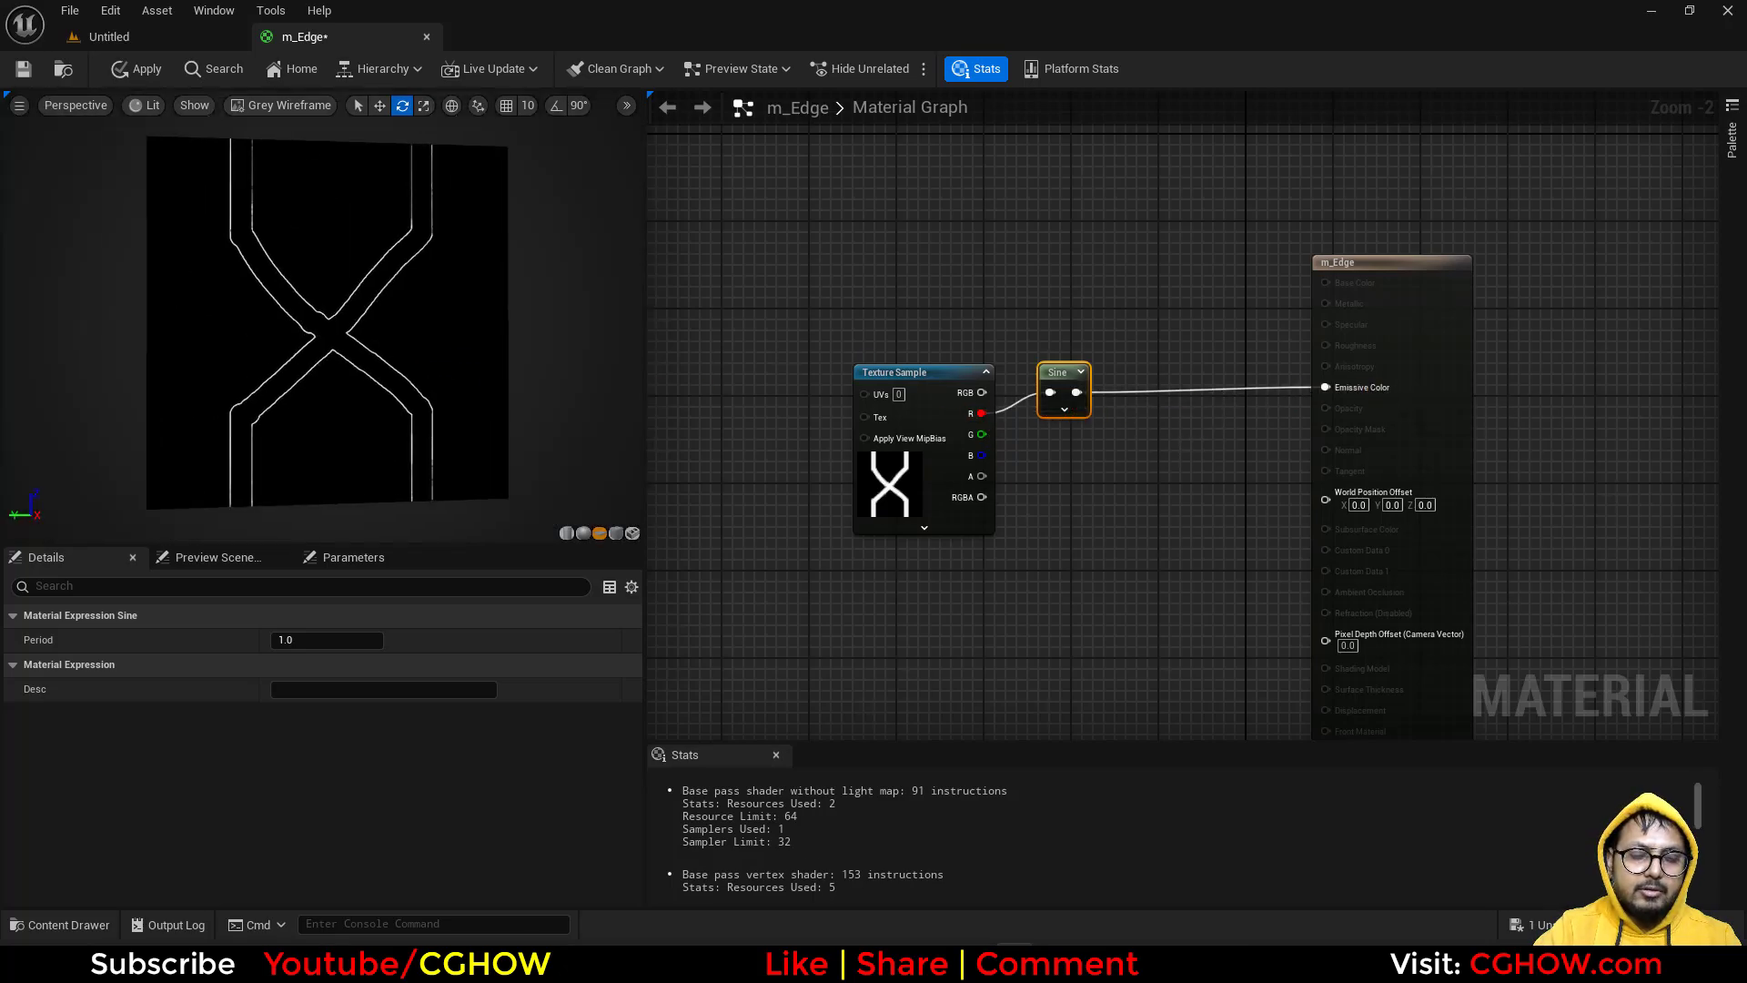
- Replace the Texture Sample's texture with UE4_LOGO_CARD from the edge folder
left_click(151, 39)
left_click(1283, 555)
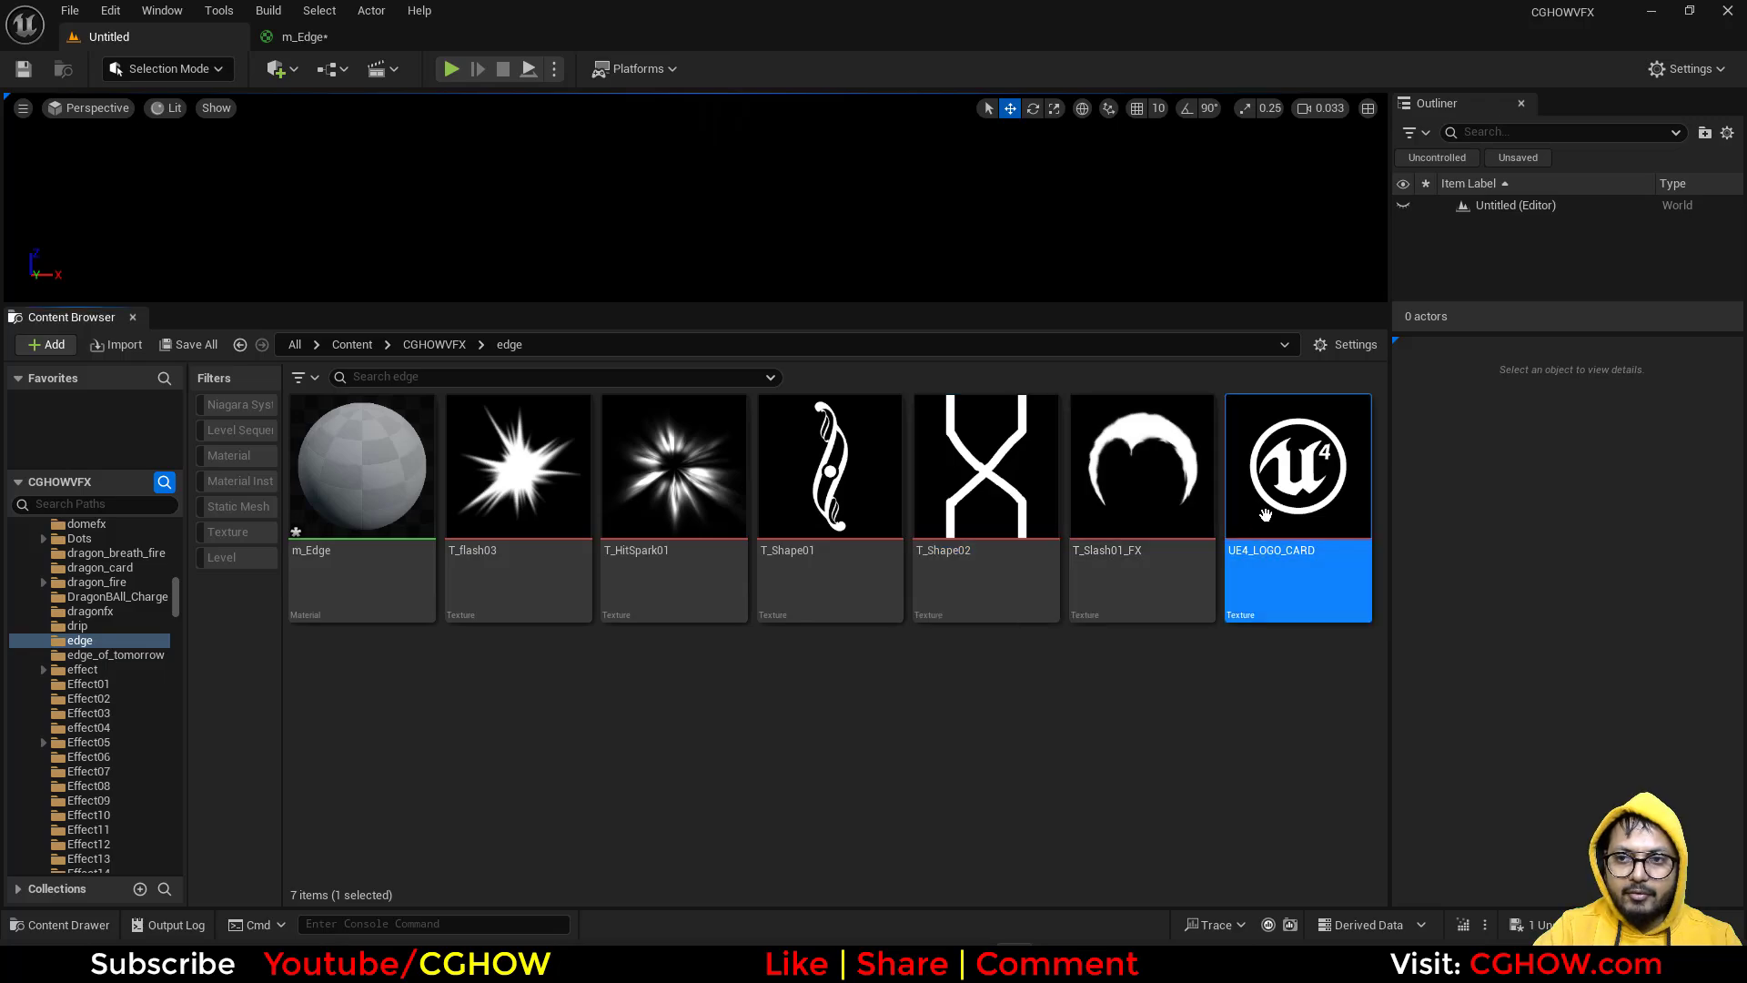
left_click(309, 42)
left_click(858, 460)
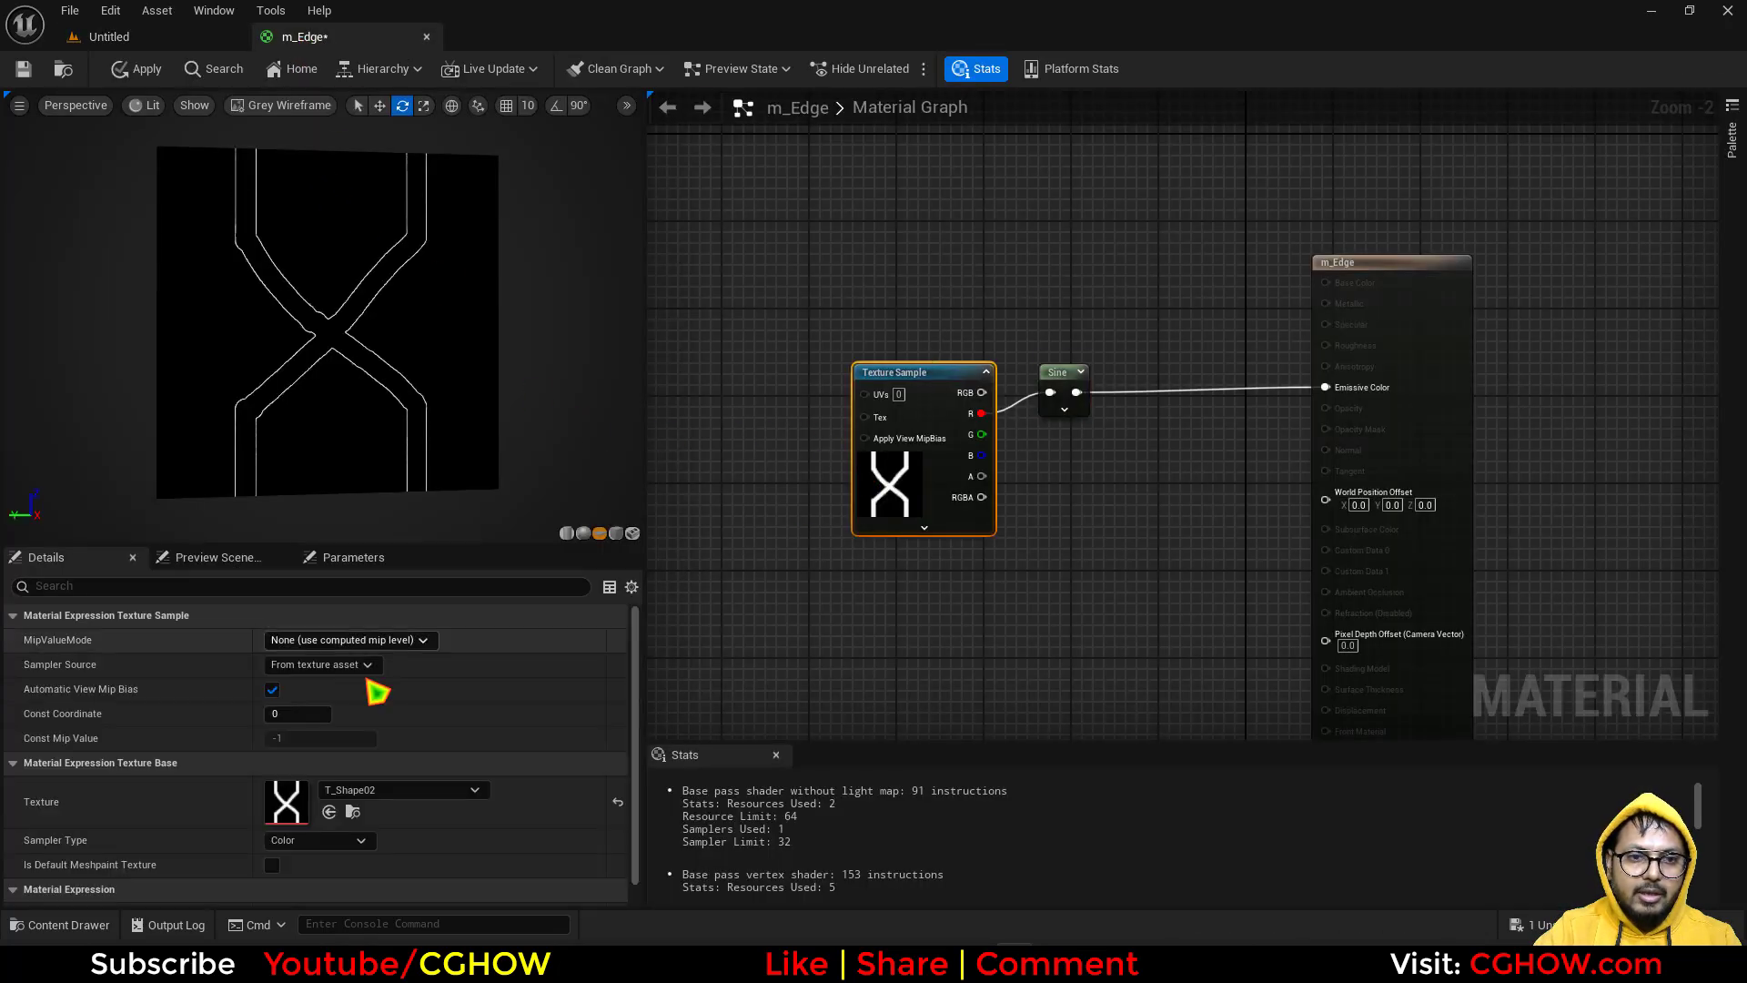
left_click(329, 812)
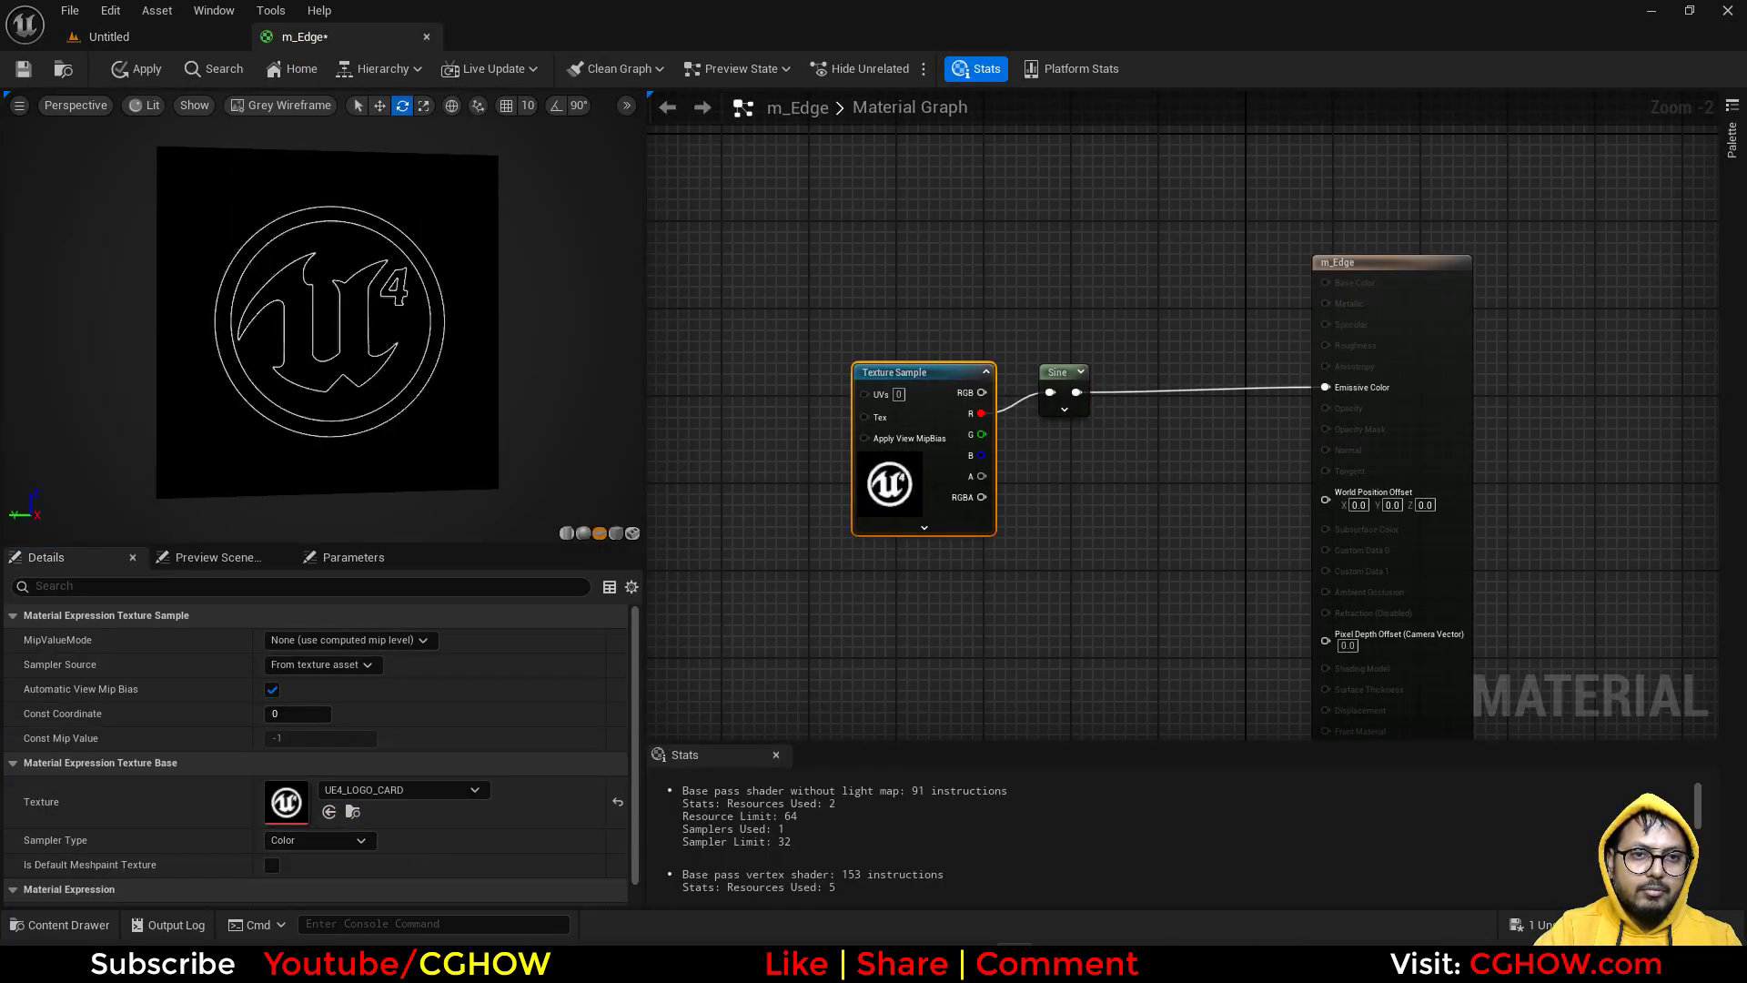
scroll(326, 336, "up", 2)
left_click(195, 42)
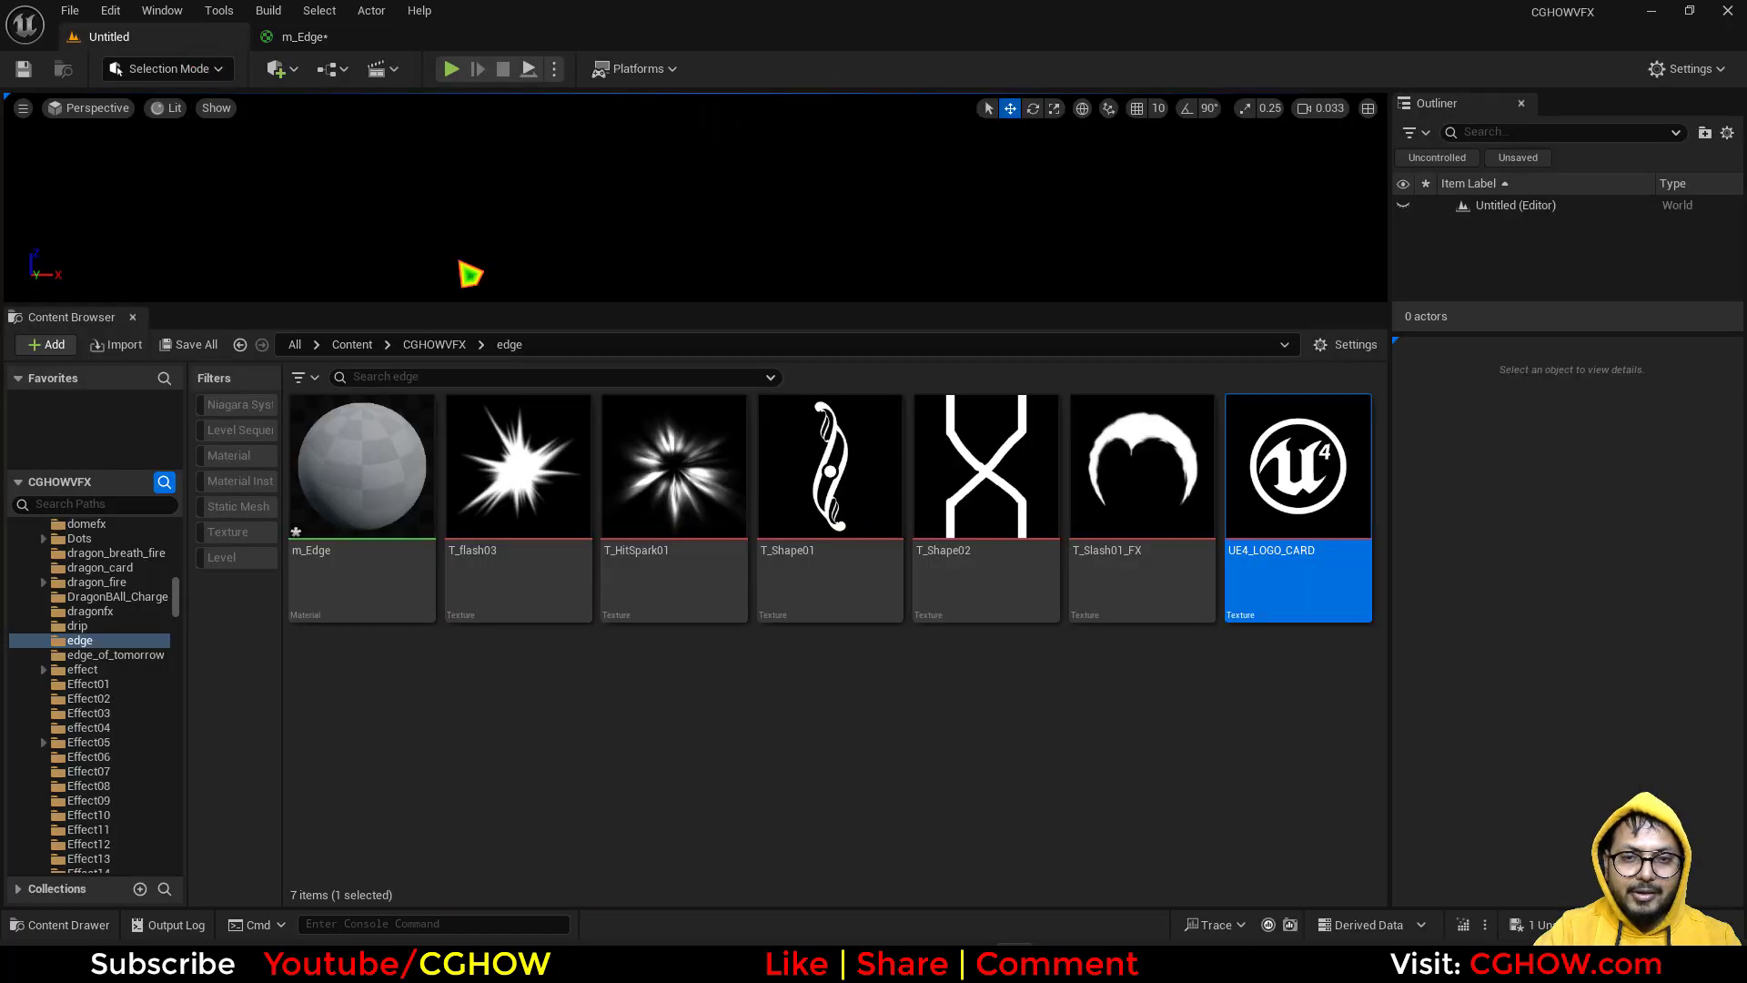
left_click(308, 48)
- Move the Sine node aside, add a Round node between the texture's red output and Emissive Color, and inspect the edges up close
right_click_drag(905, 420, 689, 400)
scroll(691, 400, "up", 2)
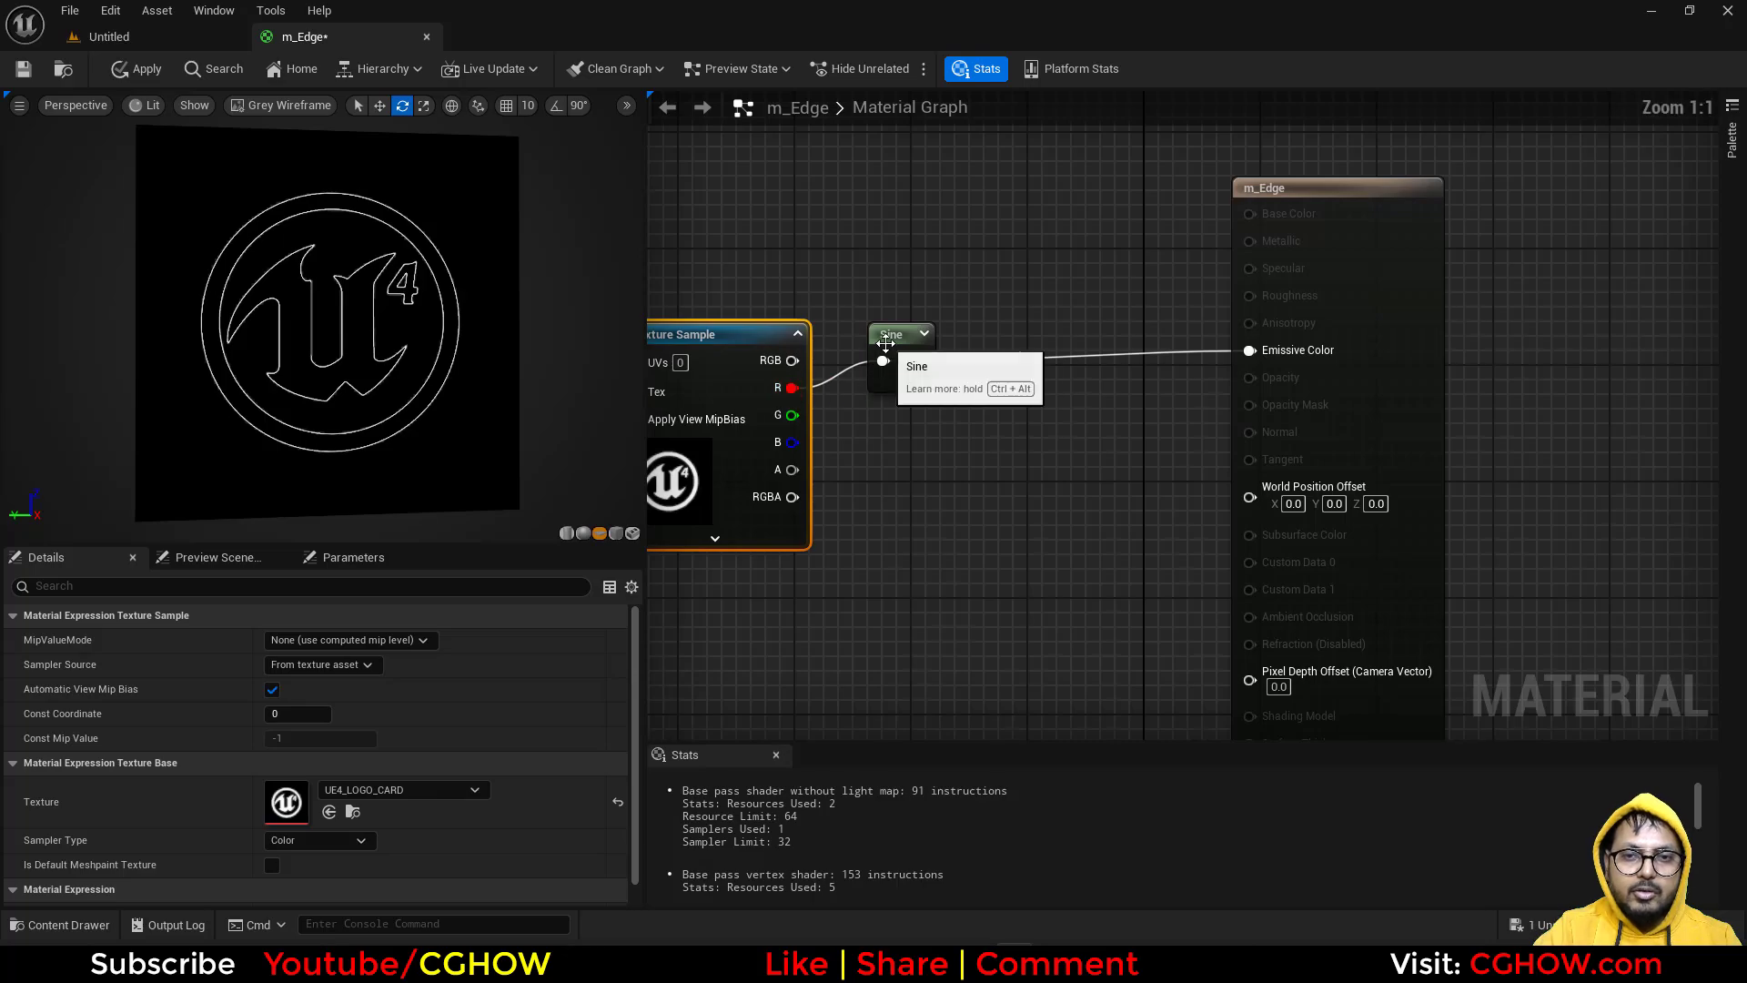
left_click_drag(900, 373, 1015, 373)
left_click_drag(791, 387, 1249, 350)
type("round")
left_click(972, 473)
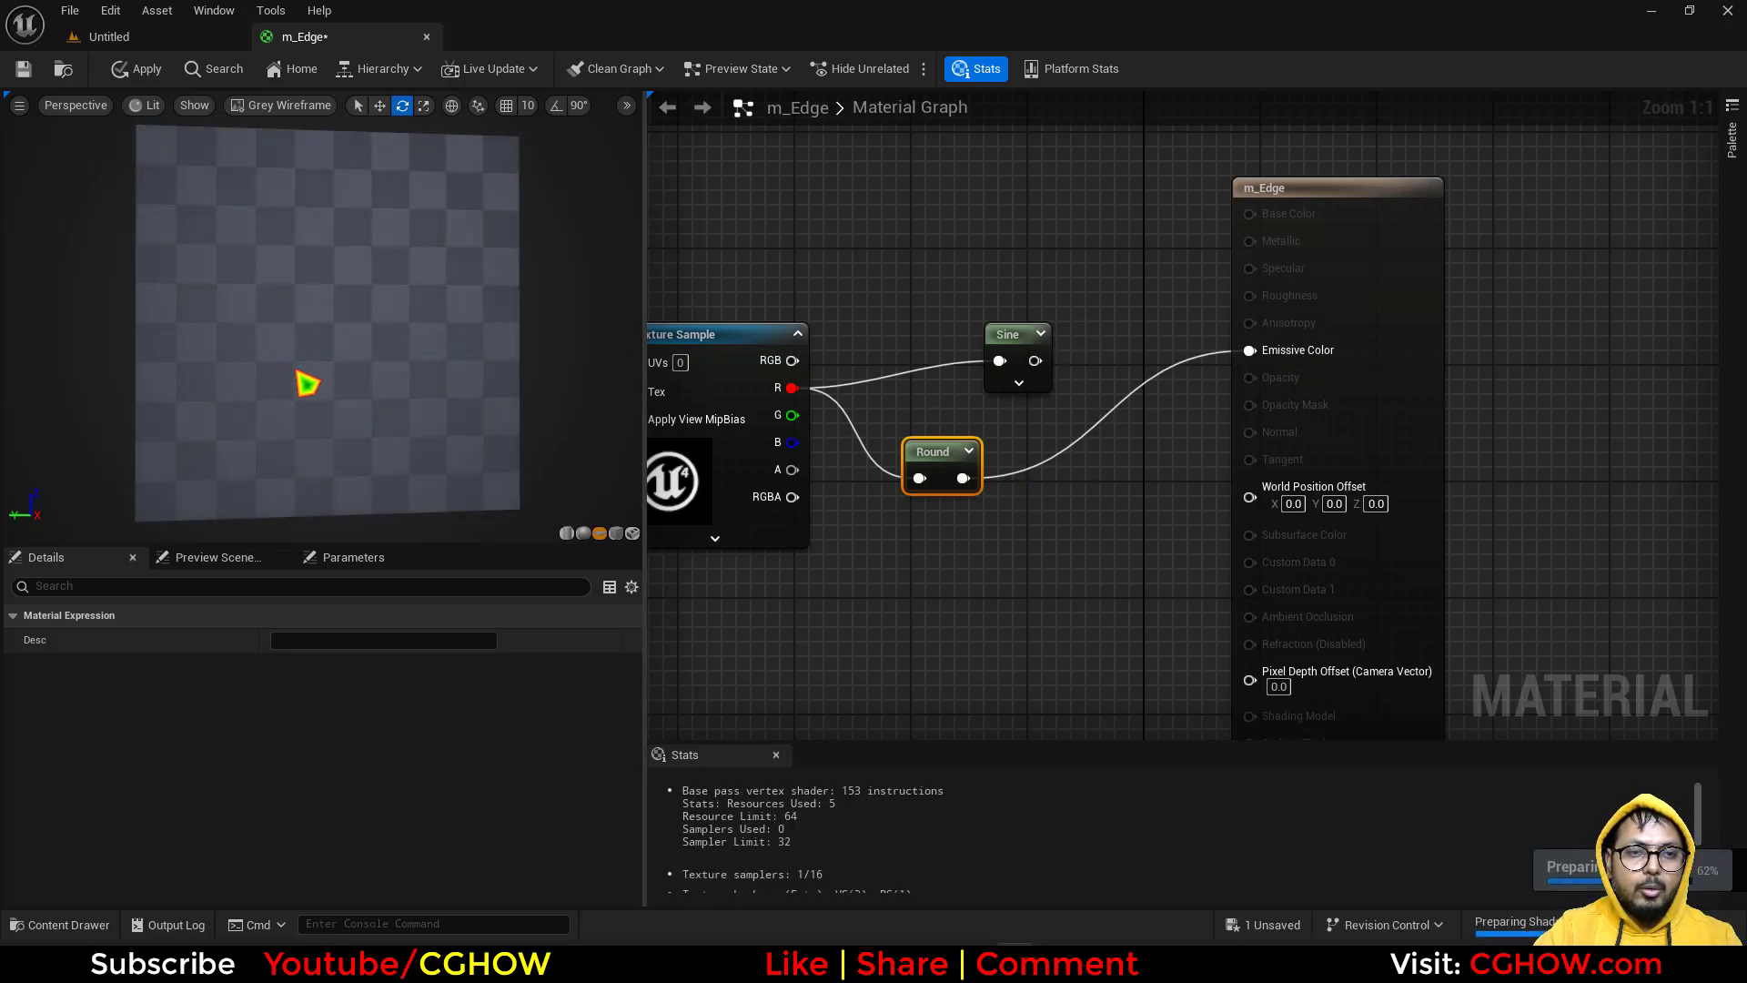
scroll(306, 364, "up", 5)
mouse_move(323, 346)
right_mouse_down()
mouse_move(323, 291)
mouse_move(323, 369)
right_mouse_up()
middle_click_drag(294, 377, 400, 300)
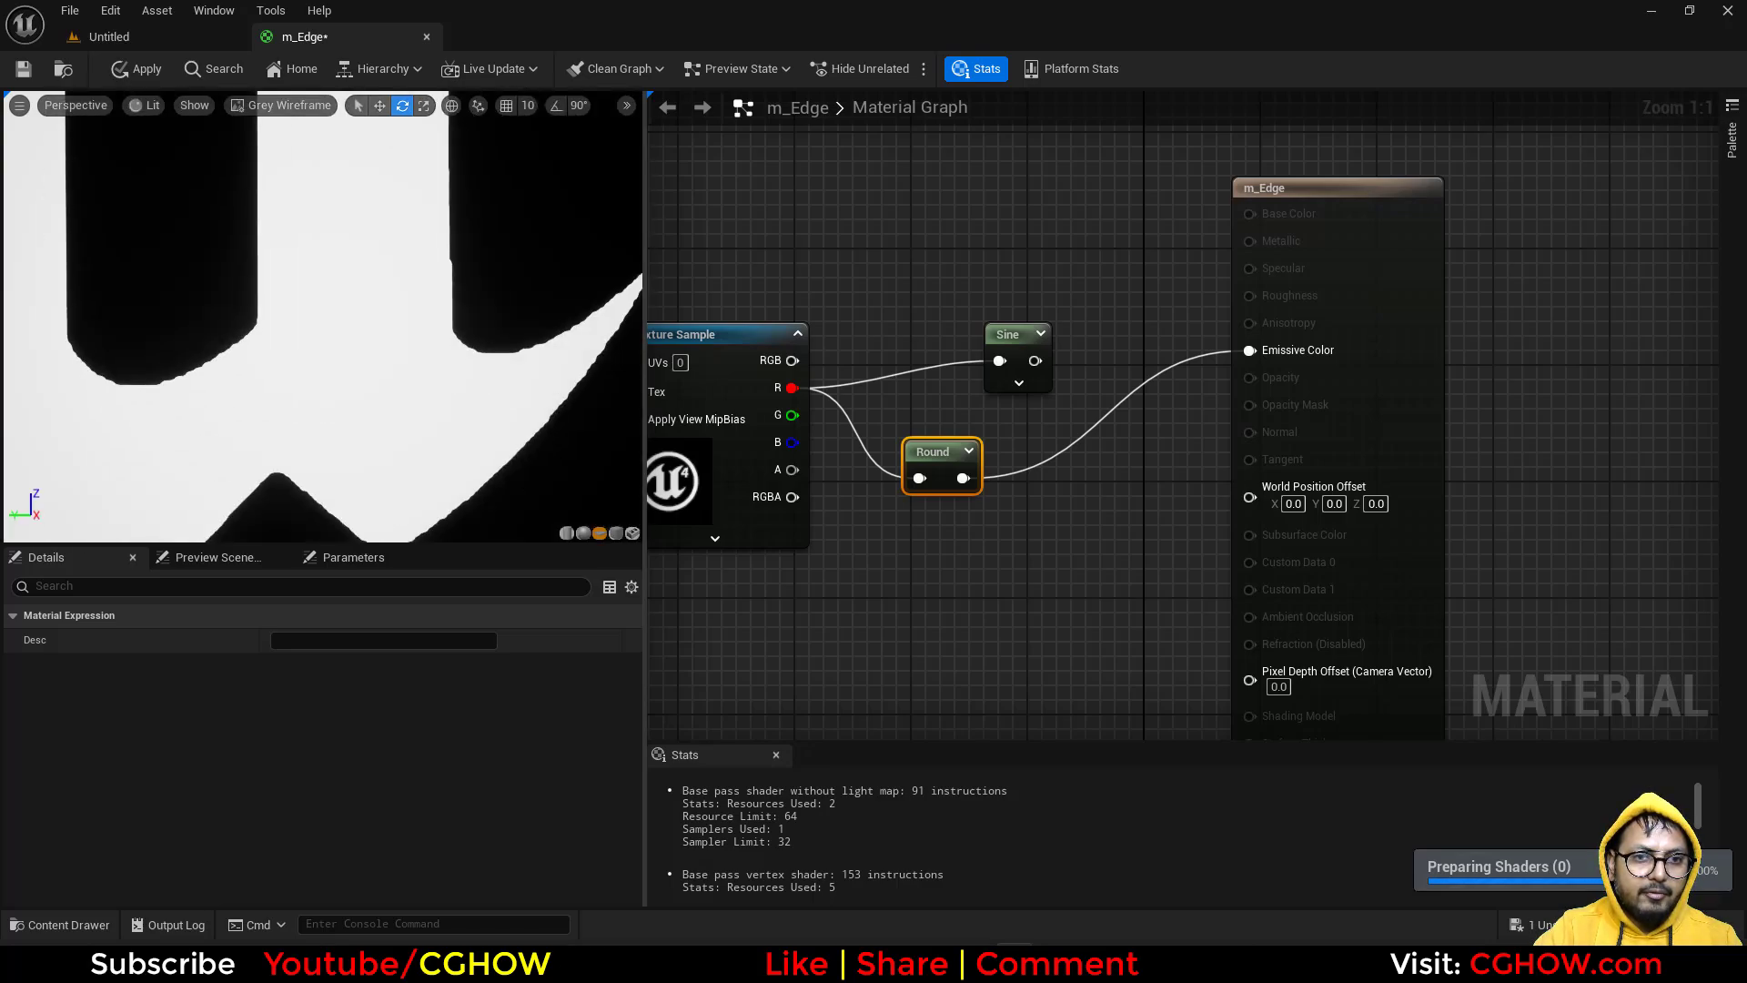
right_click_drag(293, 378, 294, 320)
middle_click_drag(291, 377, 401, 387)
right_click_drag(300, 376, 300, 473)
- Place the Round node before Sine and send the Sine output into Emissive Color
left_click_drag(962, 477, 1256, 352)
left_click(961, 380)
left_click_drag(1031, 402, 1030, 415)
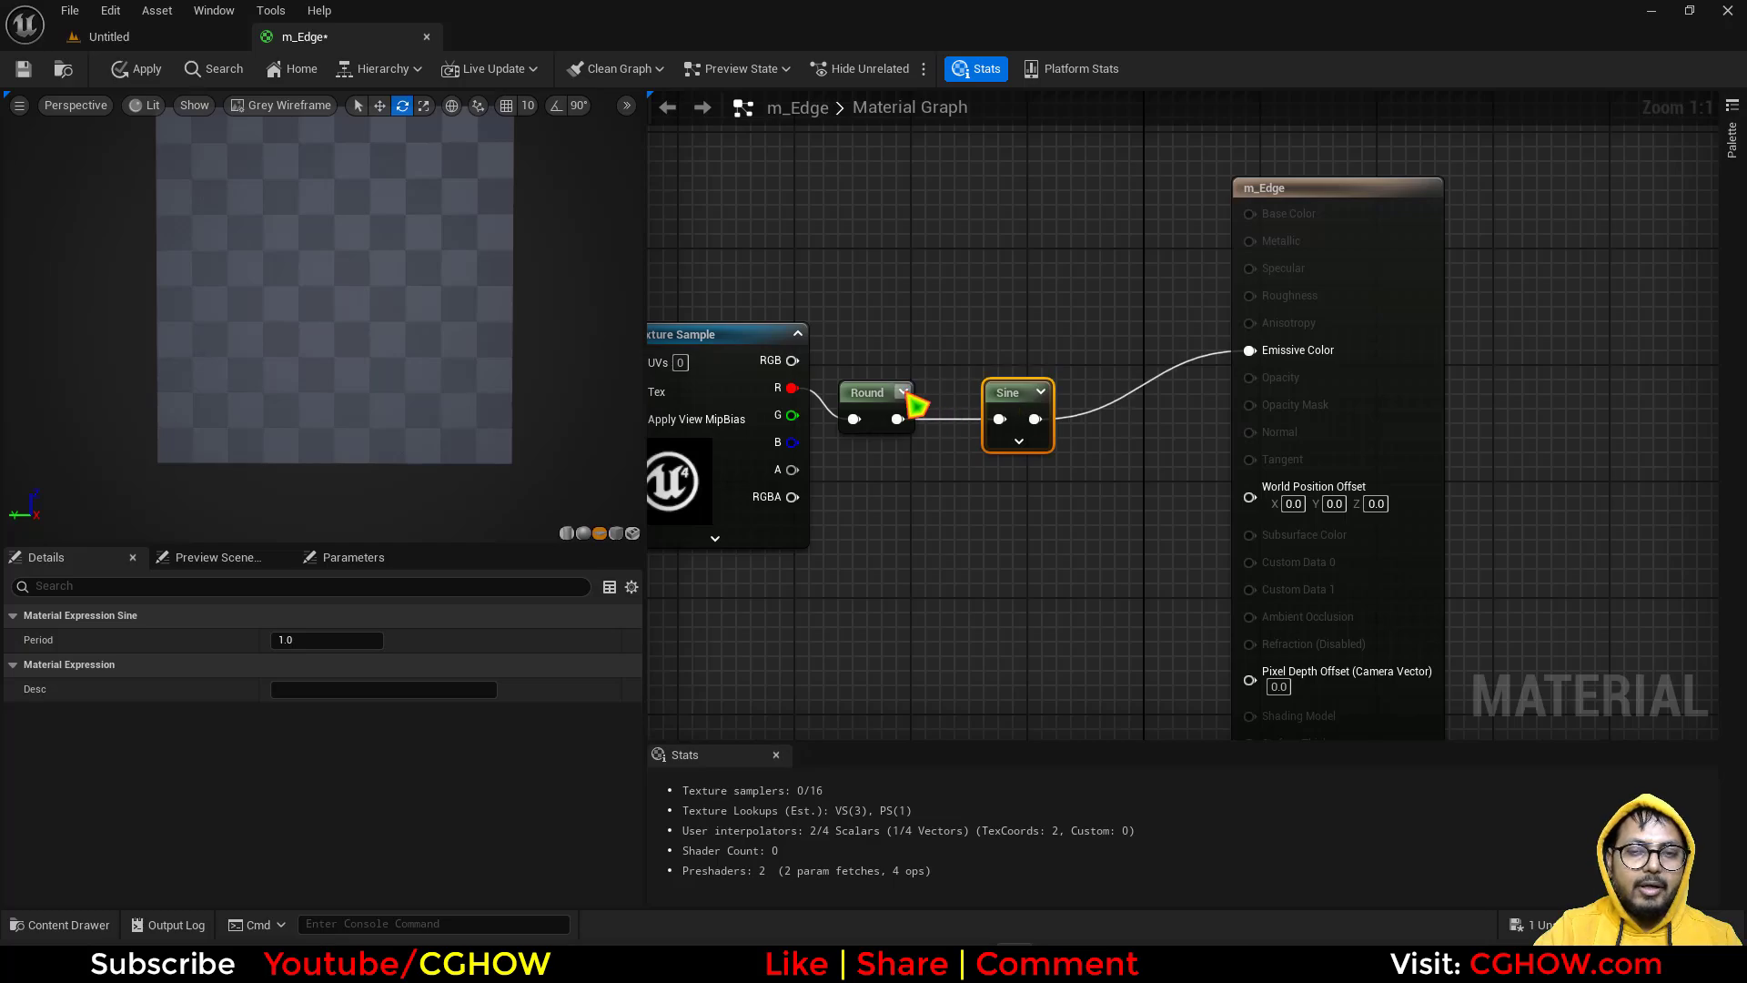
middle_click_drag(422, 366, 419, 432)
- Delete the Sine node, keeping the Round node attached to the texture's red output
right_click_drag(817, 391, 987, 440)
left_click_drag(863, 329, 1038, 566)
right_click_drag(1137, 543, 1169, 455)
left_click(946, 443)
key("Delete")
left_click(1117, 364)
right_click_drag(838, 447, 1158, 527)
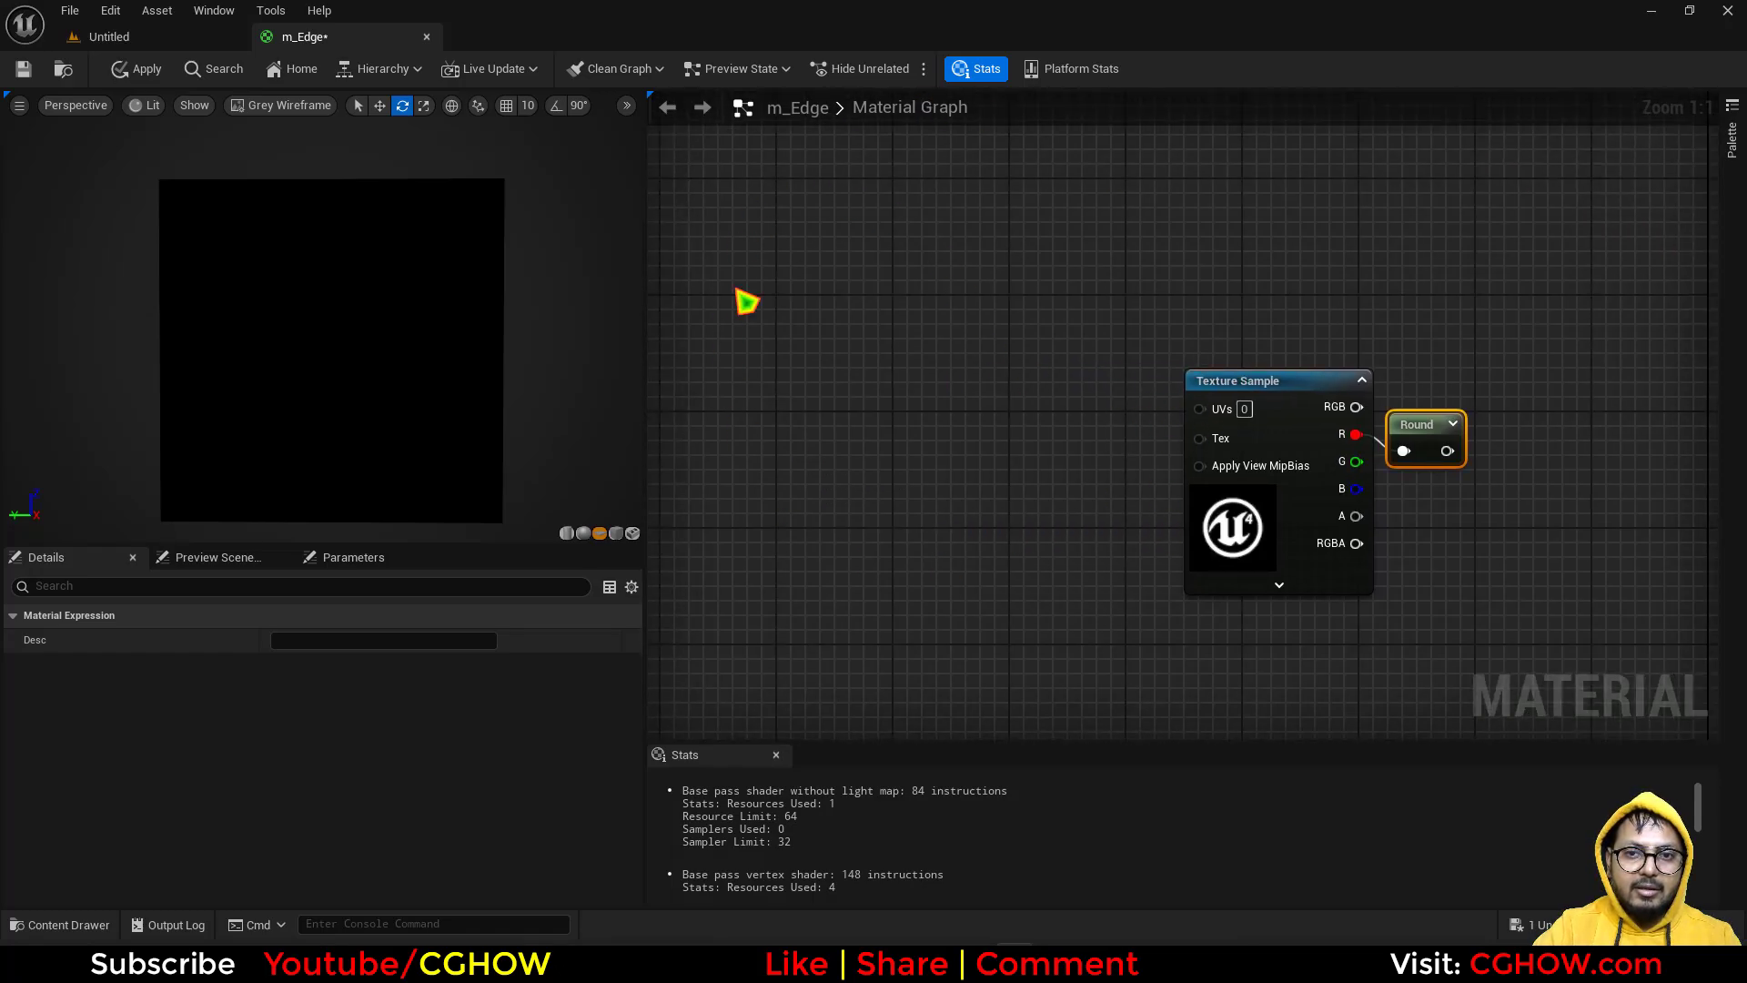
left_click_drag(1216, 417, 684, 232)
left_click(1173, 472)
left_click_drag(1203, 419, 961, 389)
left_click(1076, 495)
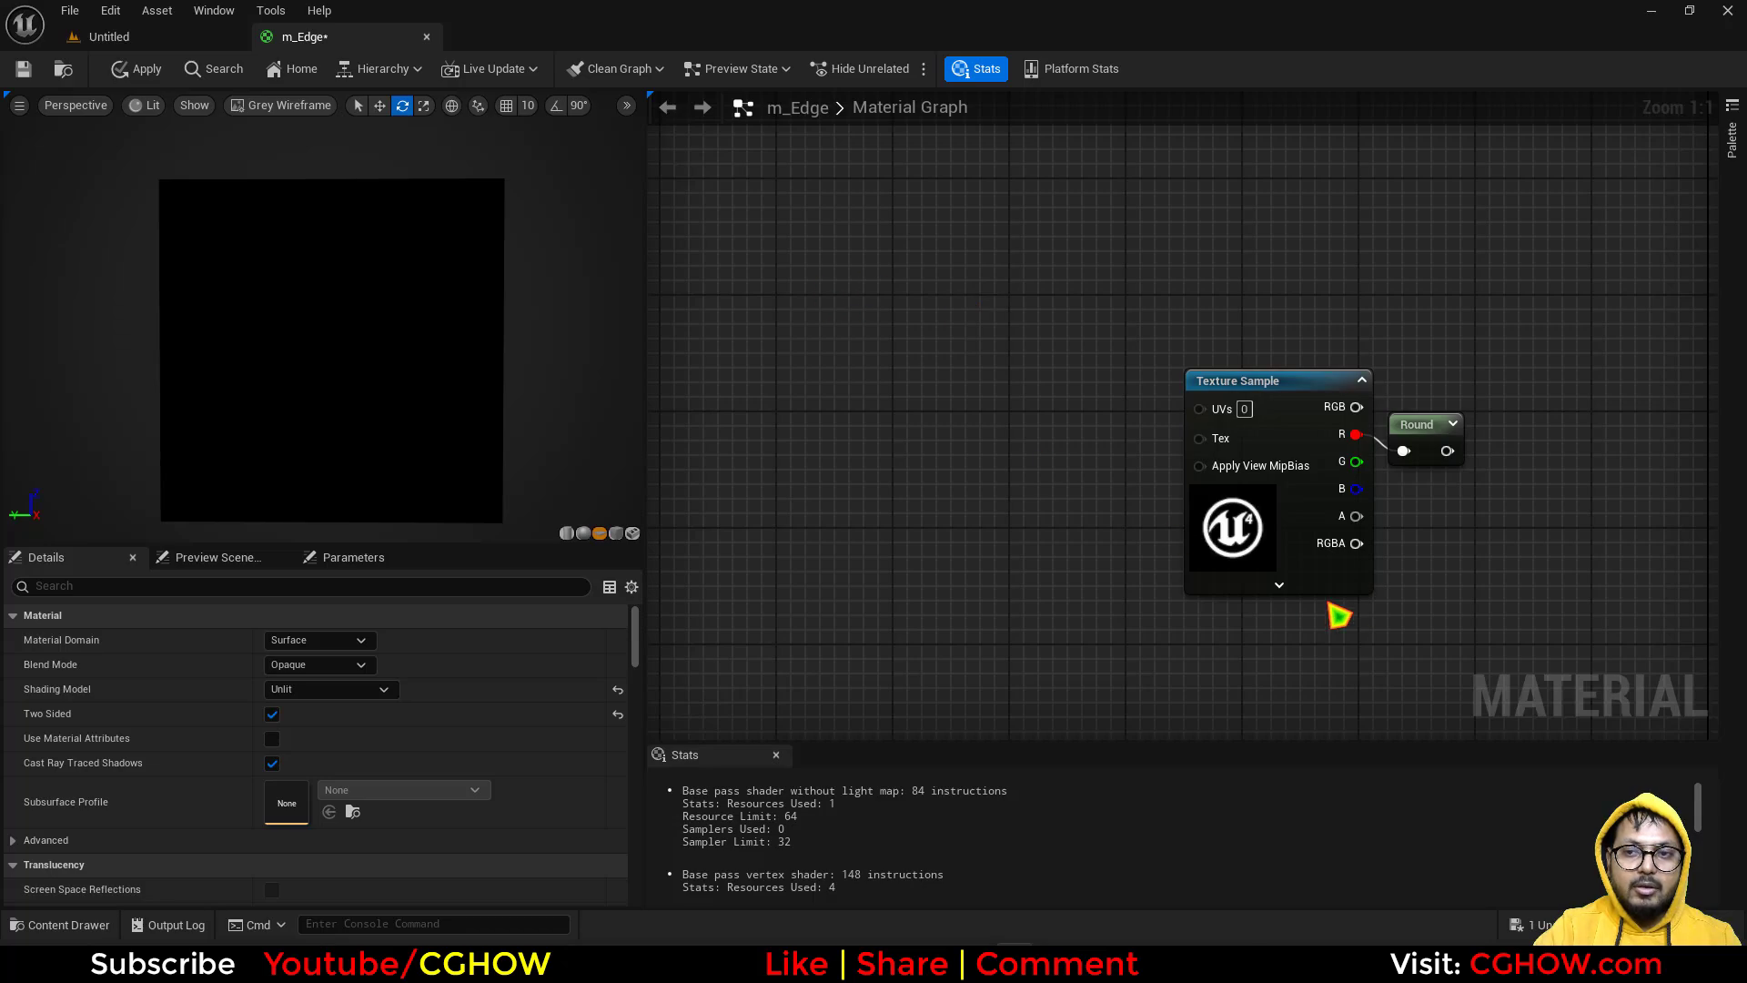
right_click_drag(1338, 616, 1147, 562)
right_click_drag(1247, 512, 1114, 435)
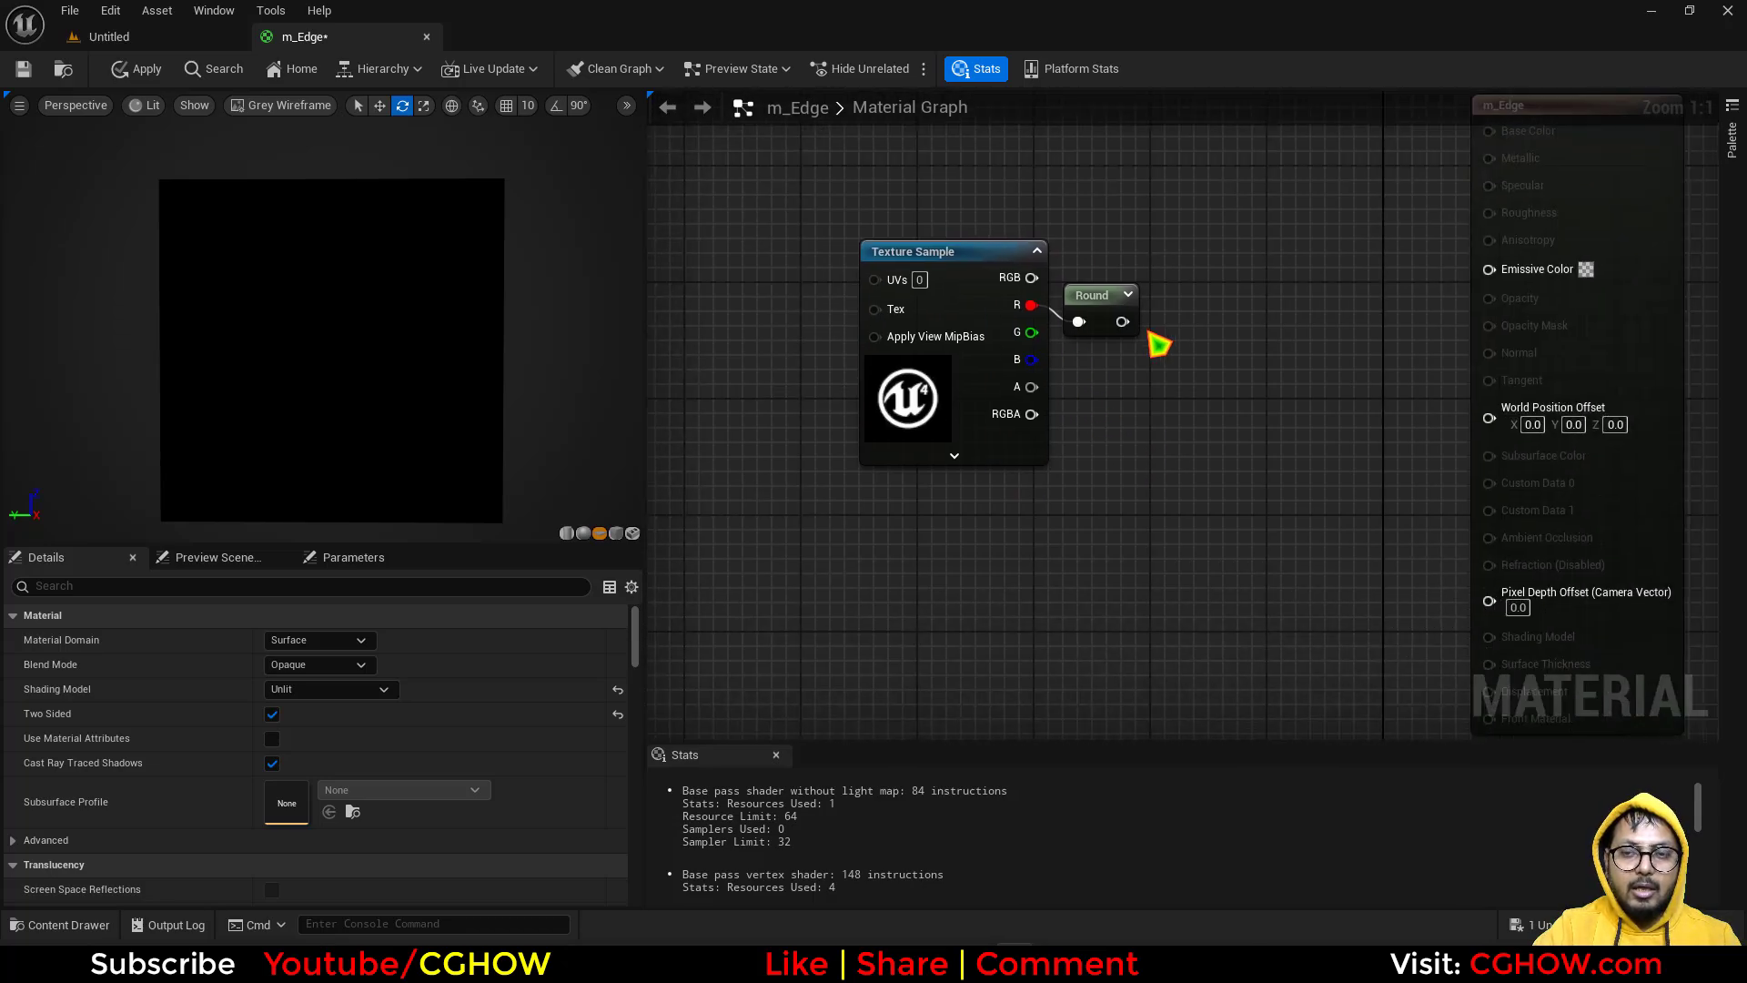
- Align the Round node with the texture's red output and duplicate the Texture Sample and Round pair below
left_click_drag(1102, 297, 1103, 283)
right_click_drag(661, 224, 868, 254)
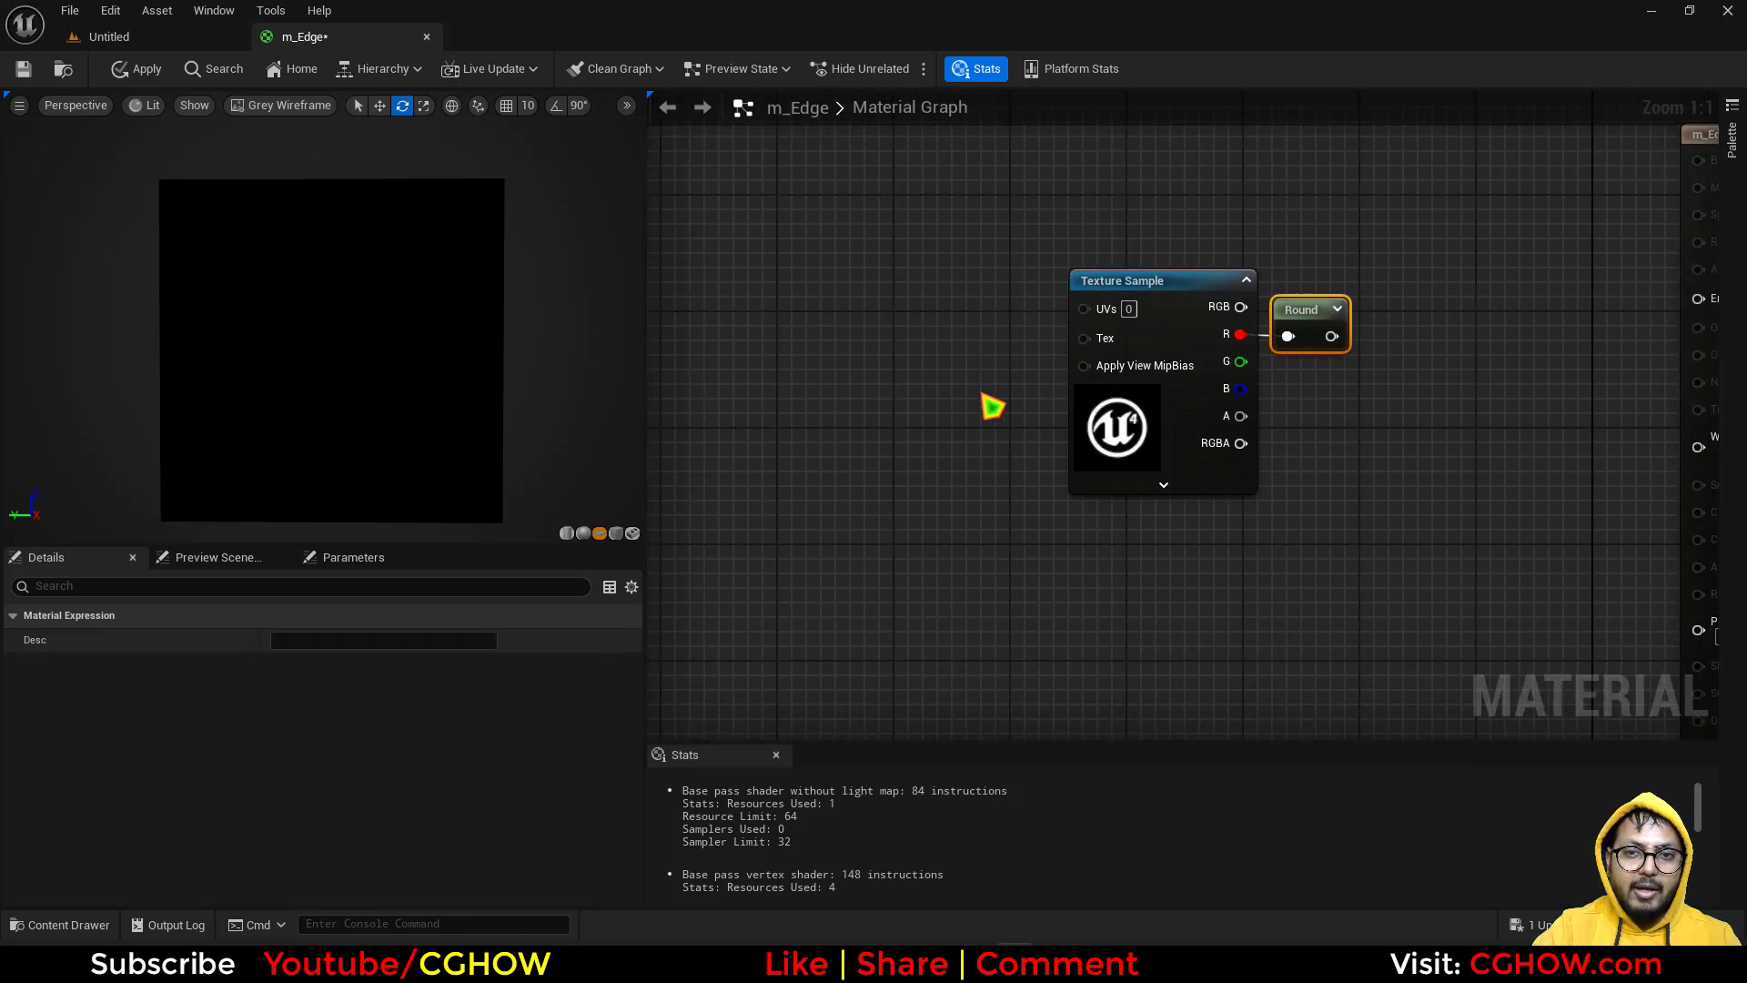
right_click_drag(881, 398, 950, 319)
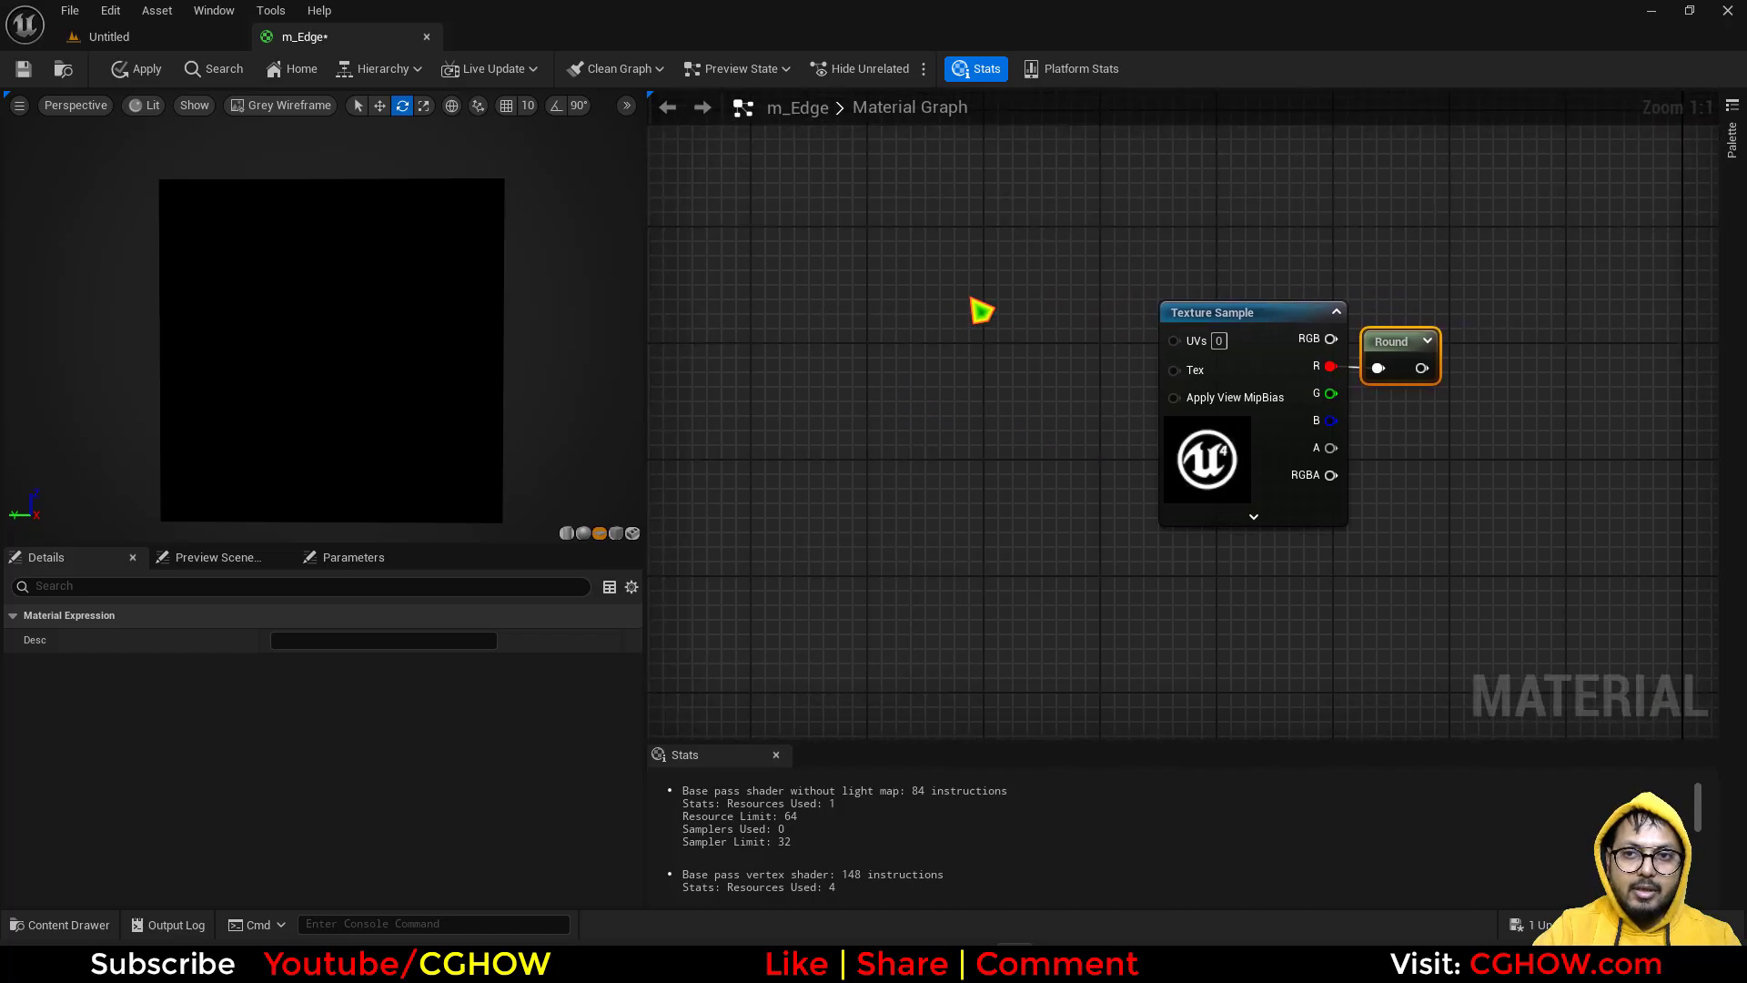
right_click_drag(1003, 409, 1029, 382)
right_click_drag(1143, 350, 919, 293)
mouse_move(899, 239)
left_mouse_down()
mouse_move(976, 225)
mouse_move(1419, 400)
left_mouse_up()
key("ctrl+d")
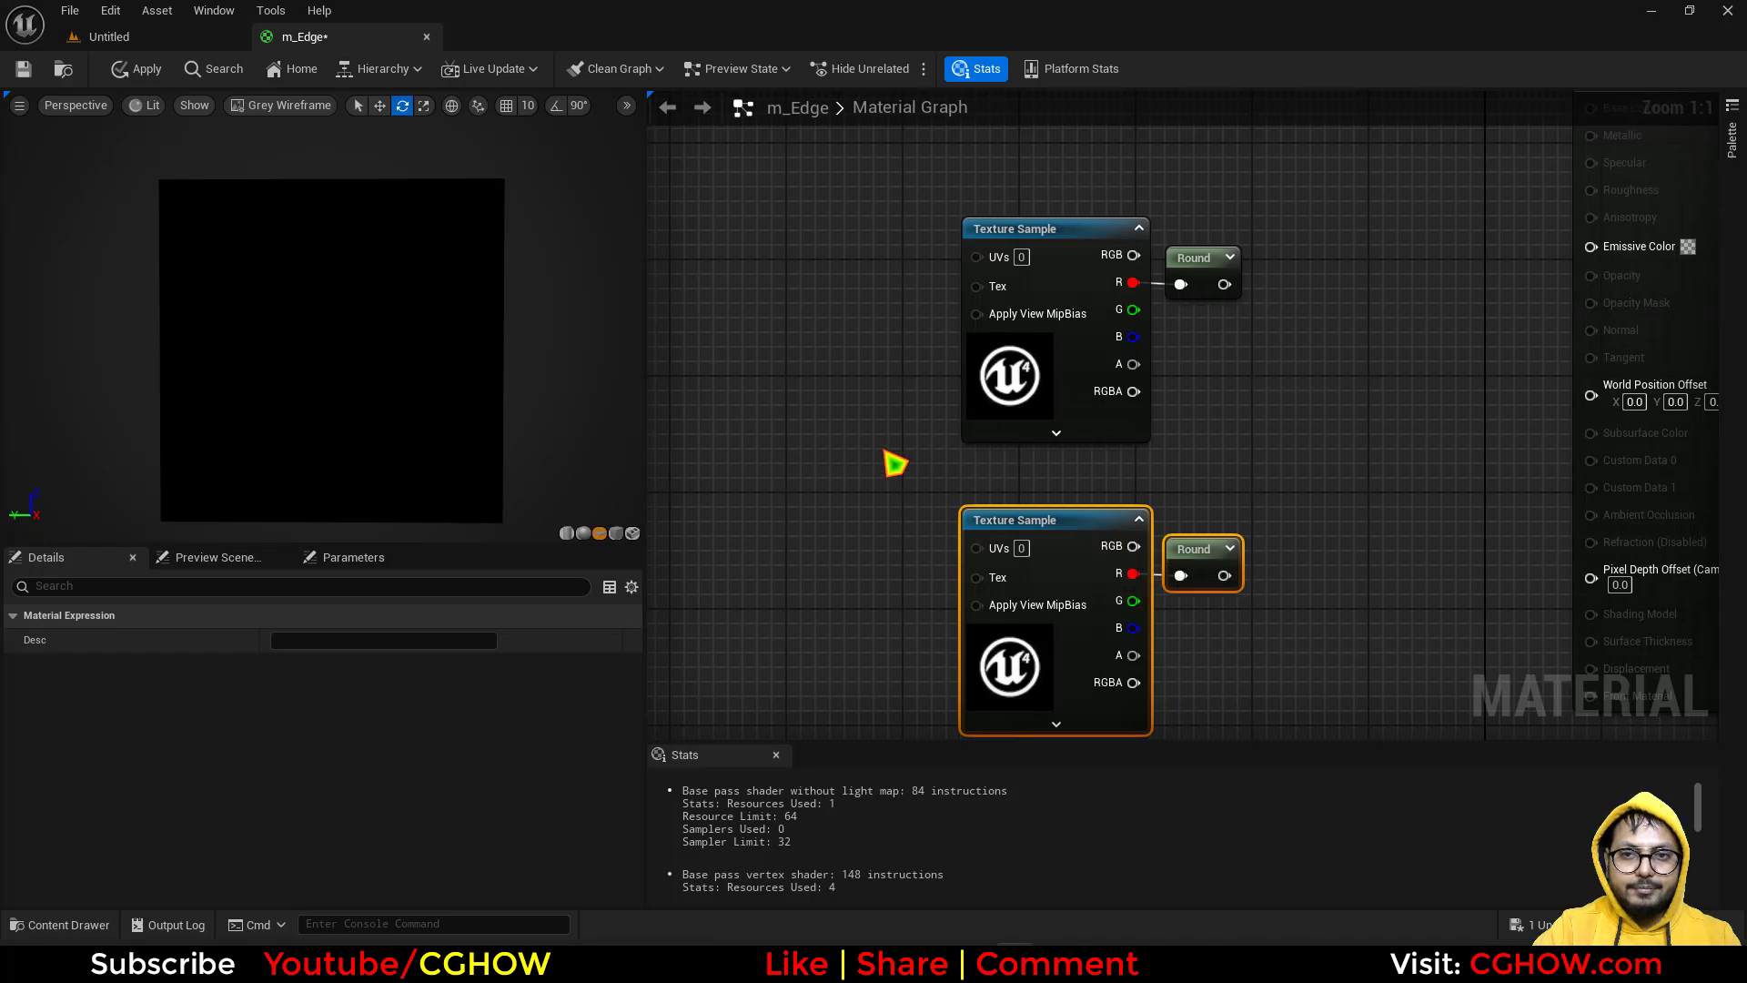
- Add TexCoord and Add nodes and connect them in sequence to the upper Texture Sample's UVs input
left_click(884, 449)
right_click_drag(865, 389, 970, 379)
key("u")
left_click(765, 237)
key("a")
left_click(955, 242)
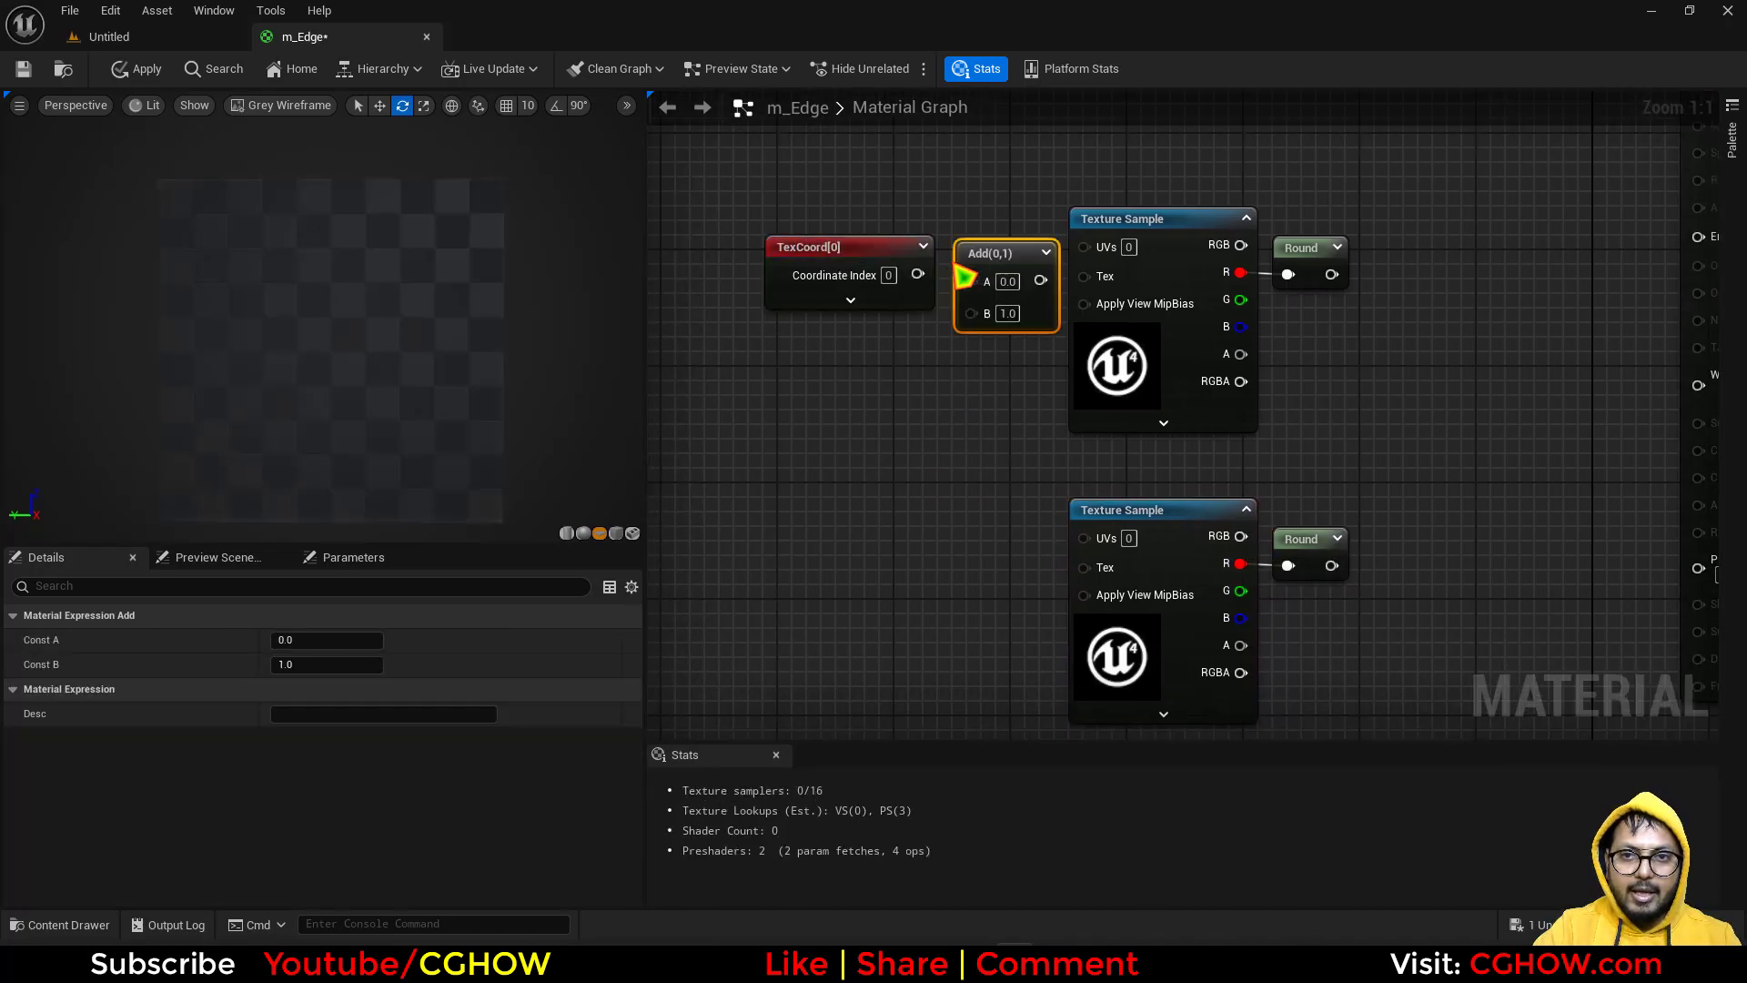
left_click_drag(917, 274, 1087, 249)
- Copy the TexCoord and Add nodes and connect the copied Add output to the lower Texture Sample's UVs input
right_click_drag(970, 453, 996, 344)
left_click_drag(798, 240, 1001, 182)
key("ctrl+c")
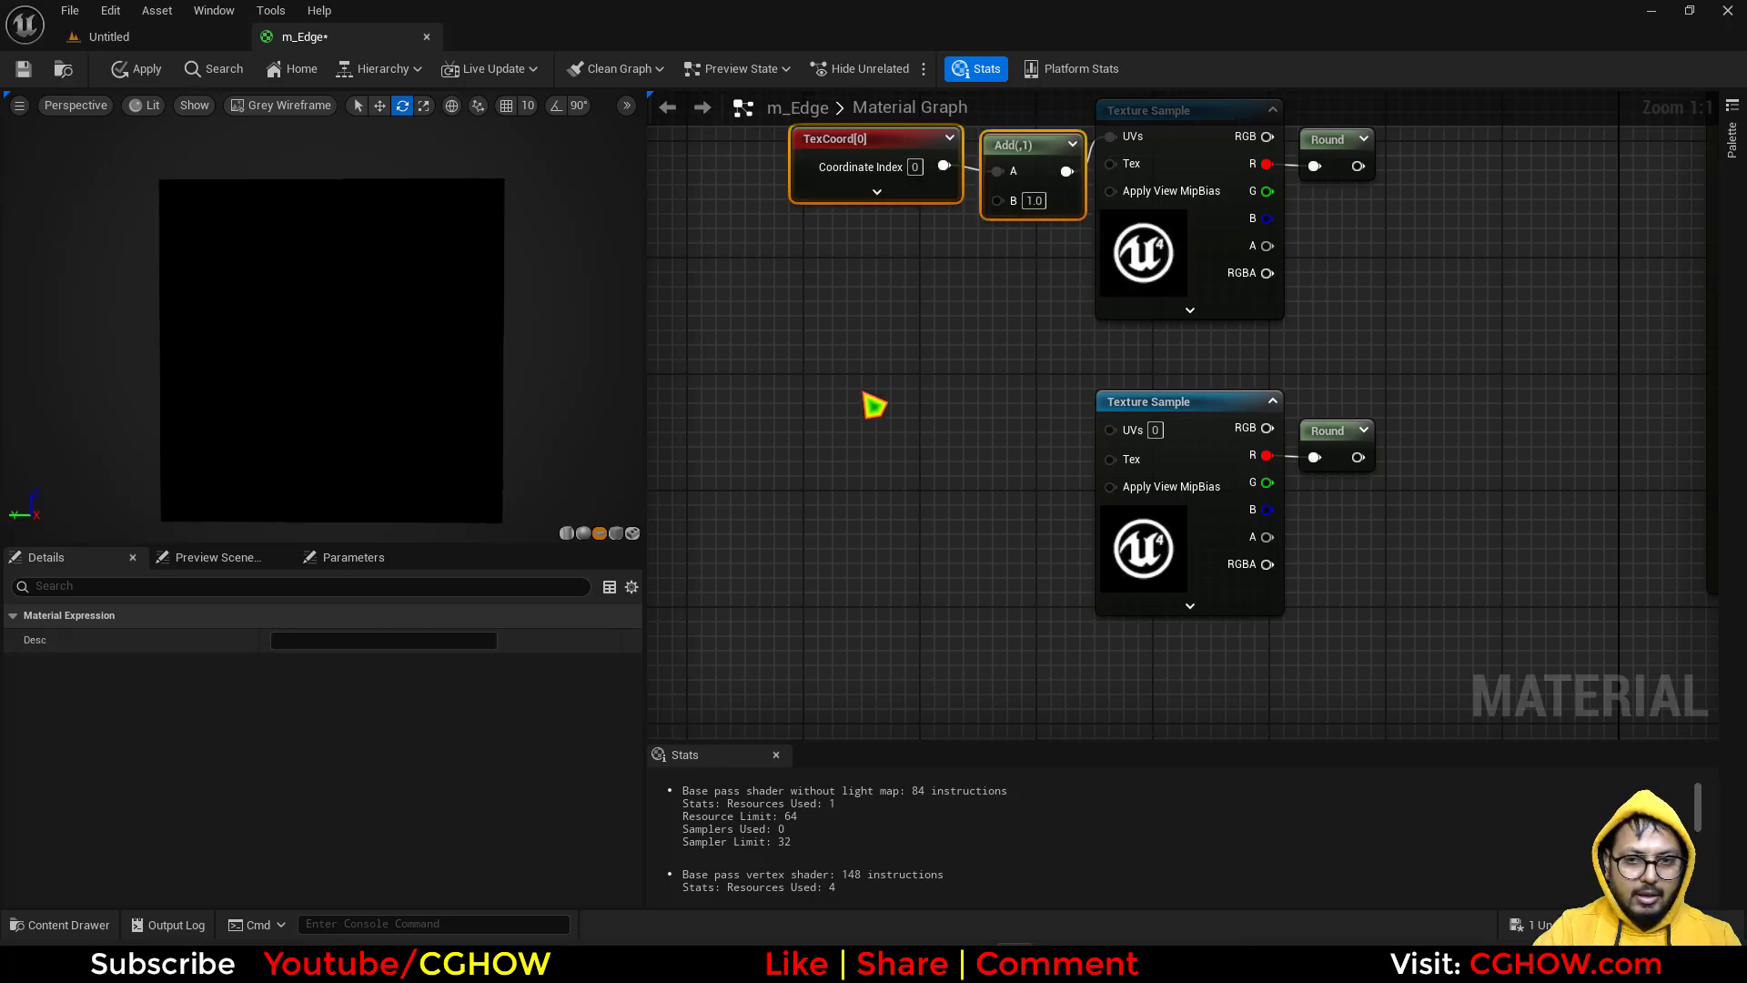
key("ctrl+v")
left_click_drag(1033, 442, 1111, 429)
right_click_drag(1194, 442, 1103, 526)
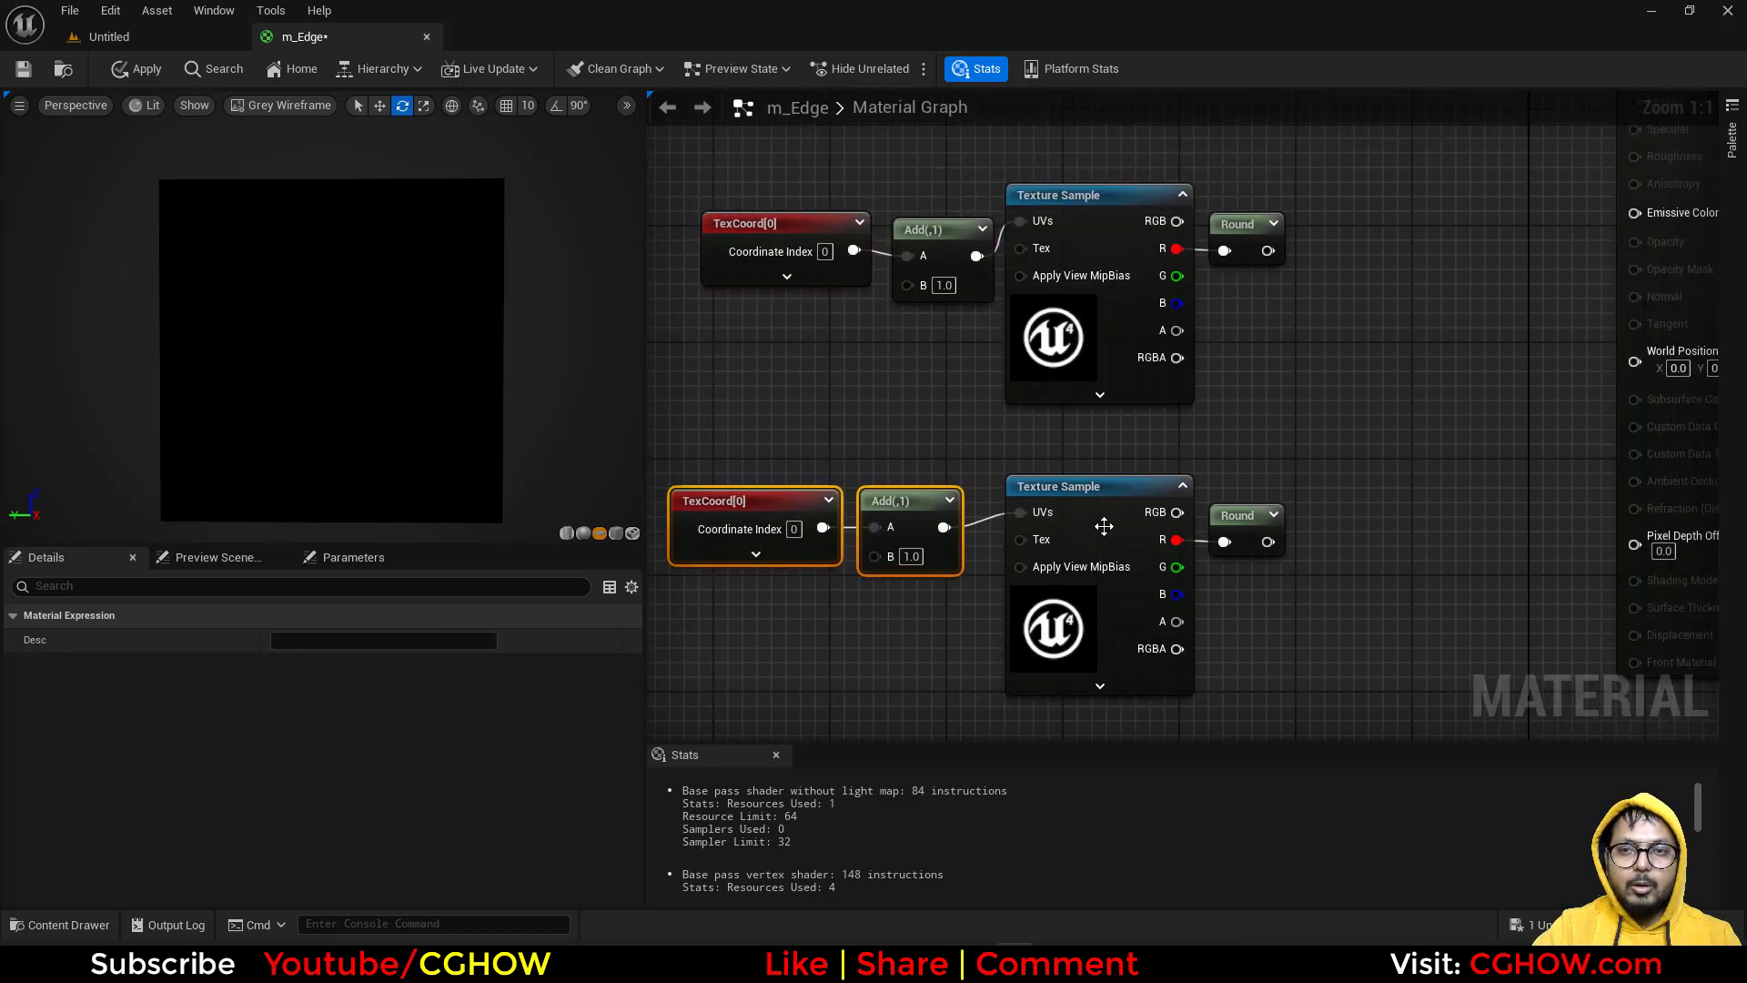